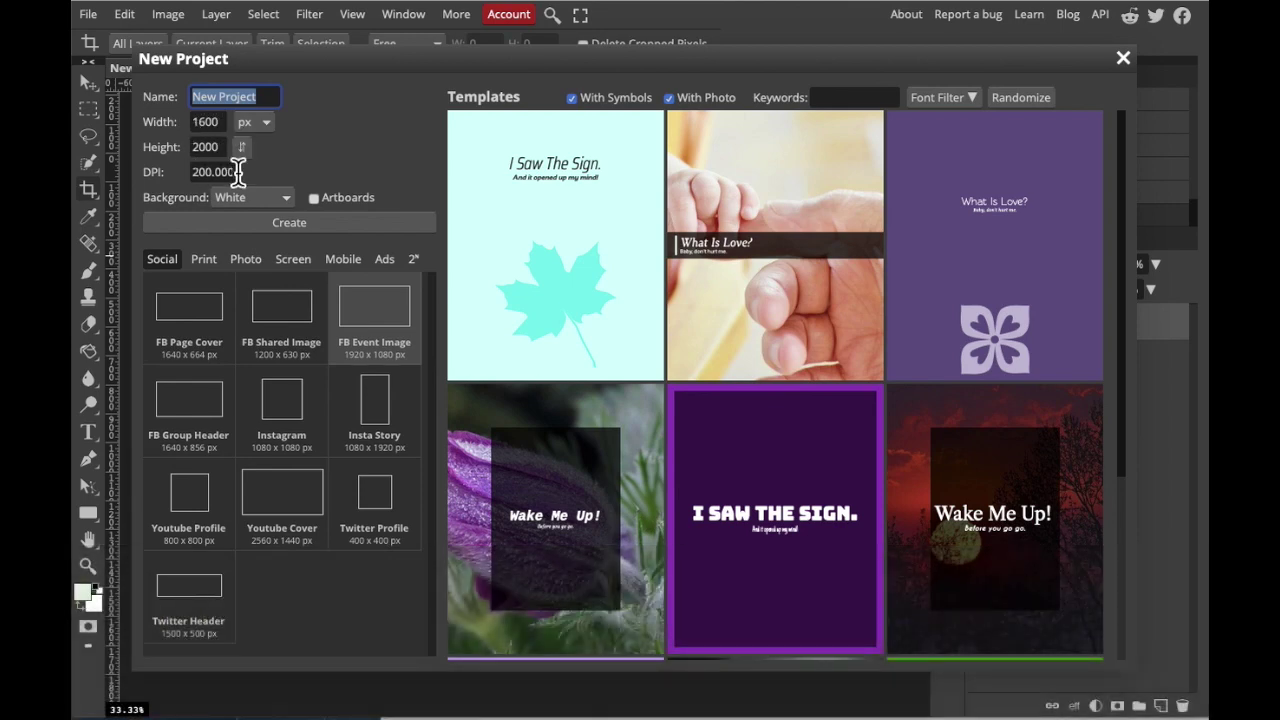
Create a blank 1600 × 2000 px document with a white background
left_click(277, 219)
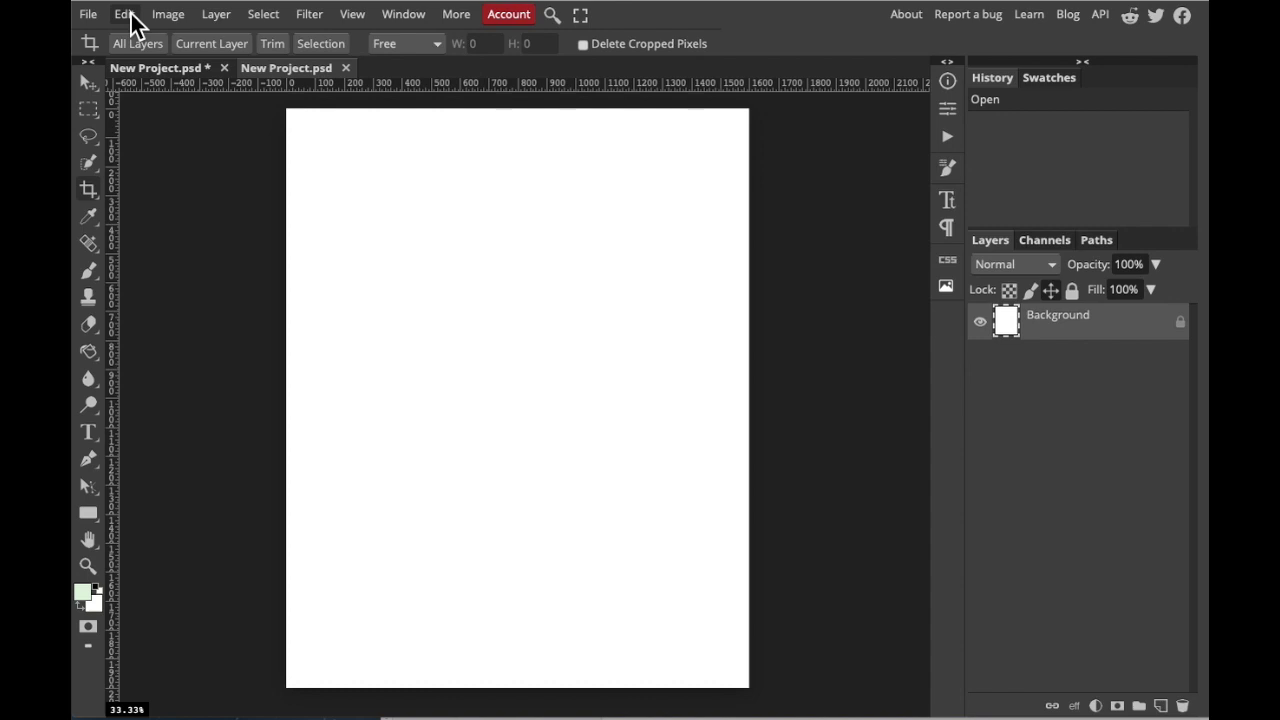
left_click(88, 16)
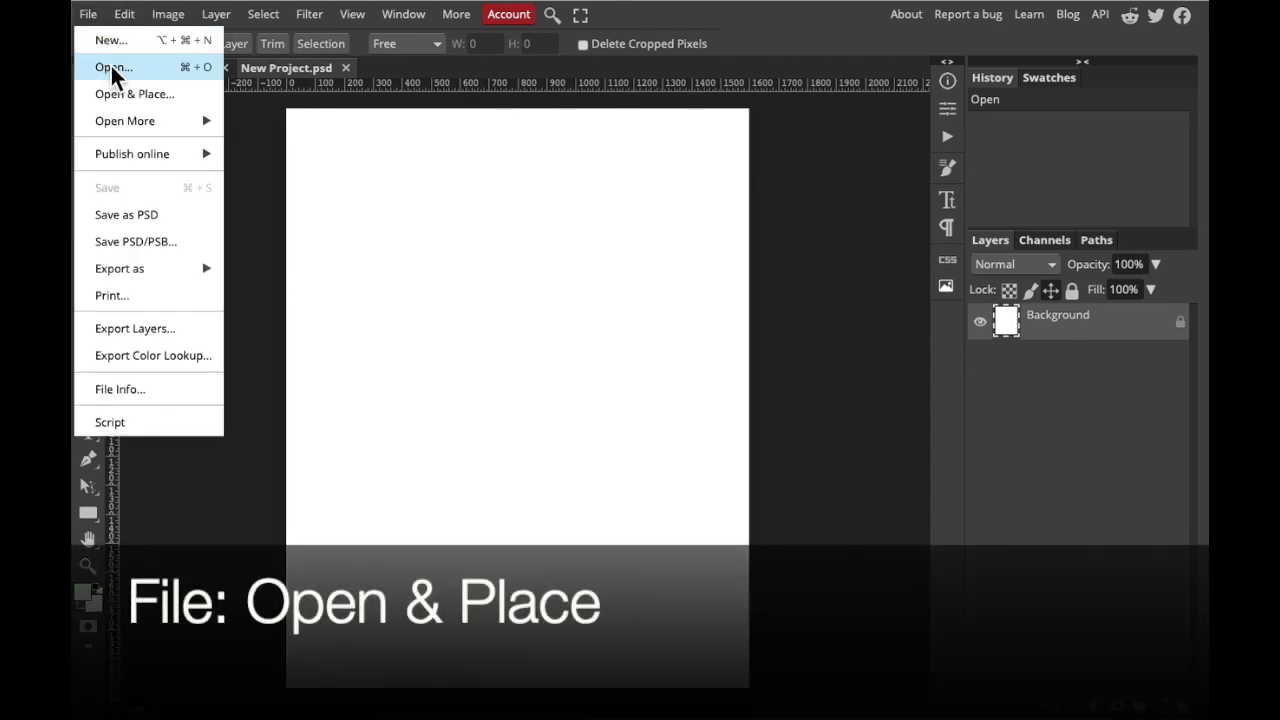
Place the portrait photo 20210519_141942.jpg into the document and commit it
left_click(128, 96)
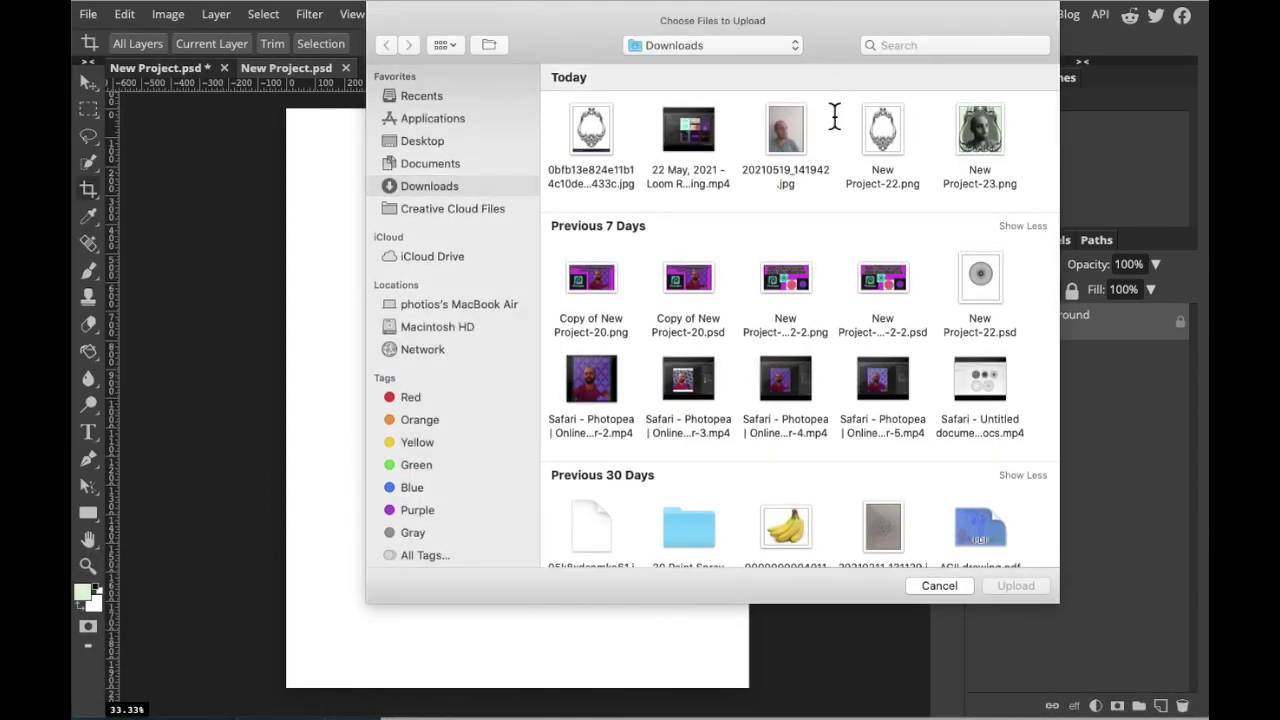
left_click(795, 118)
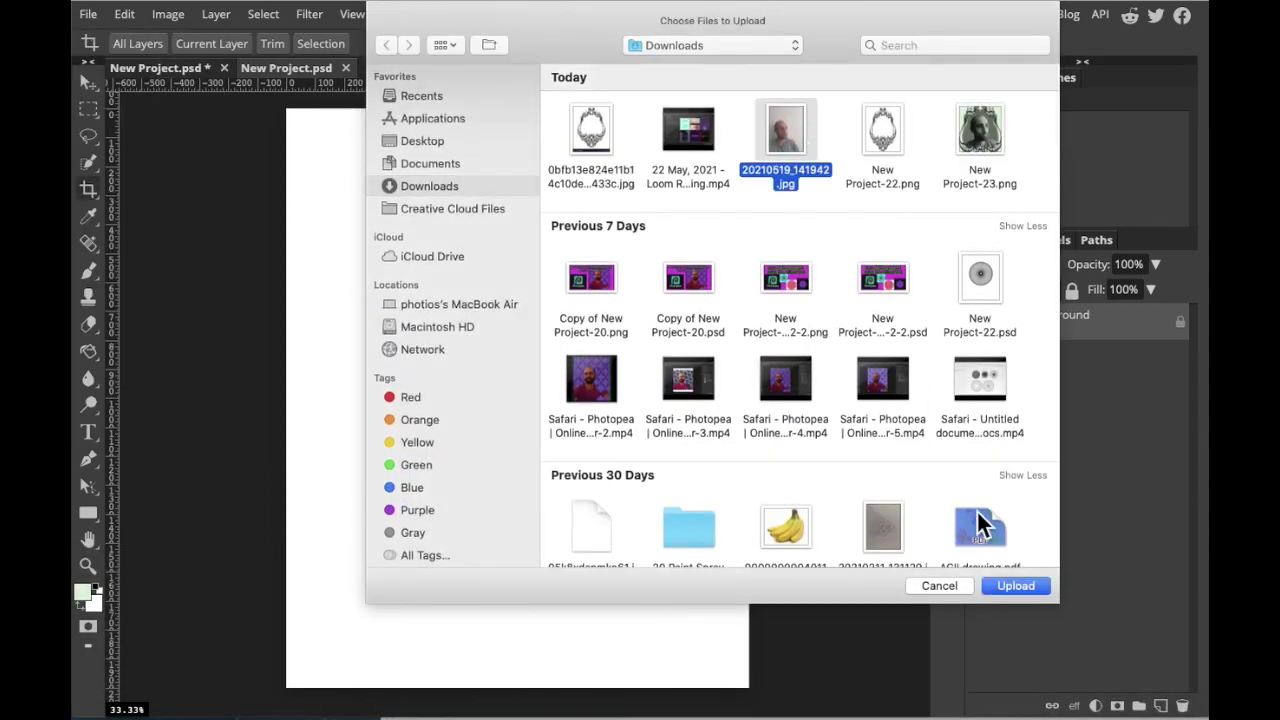
left_click(1018, 587)
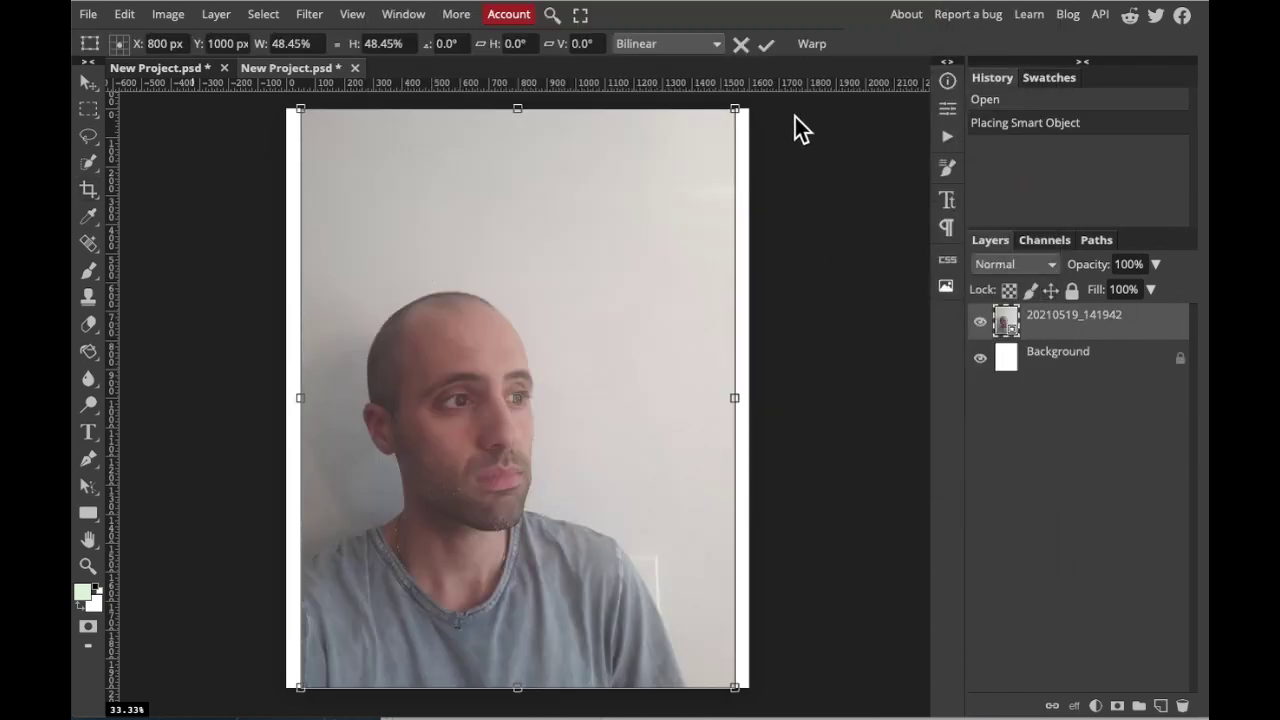
left_click(767, 46)
Place the frame image New Project-22.png above the photo and commit it
left_click(88, 14)
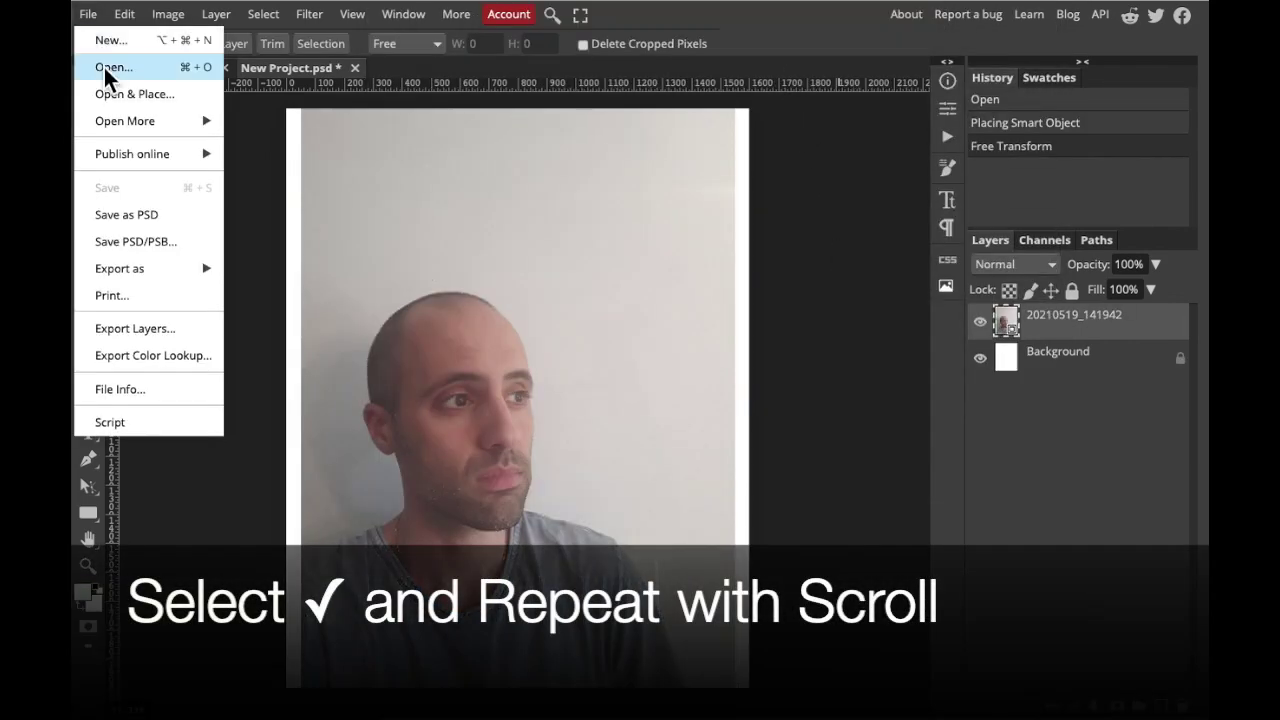
left_click(114, 94)
left_click(882, 135)
left_click(1016, 586)
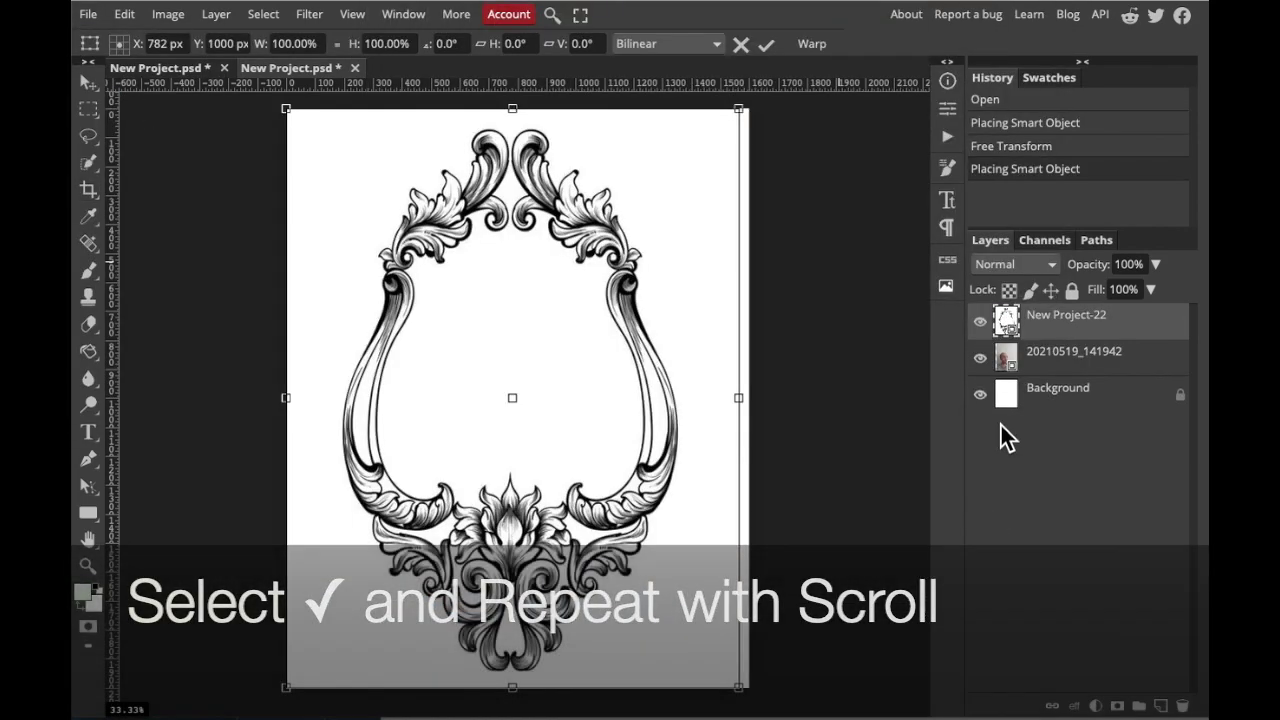
left_click(771, 56)
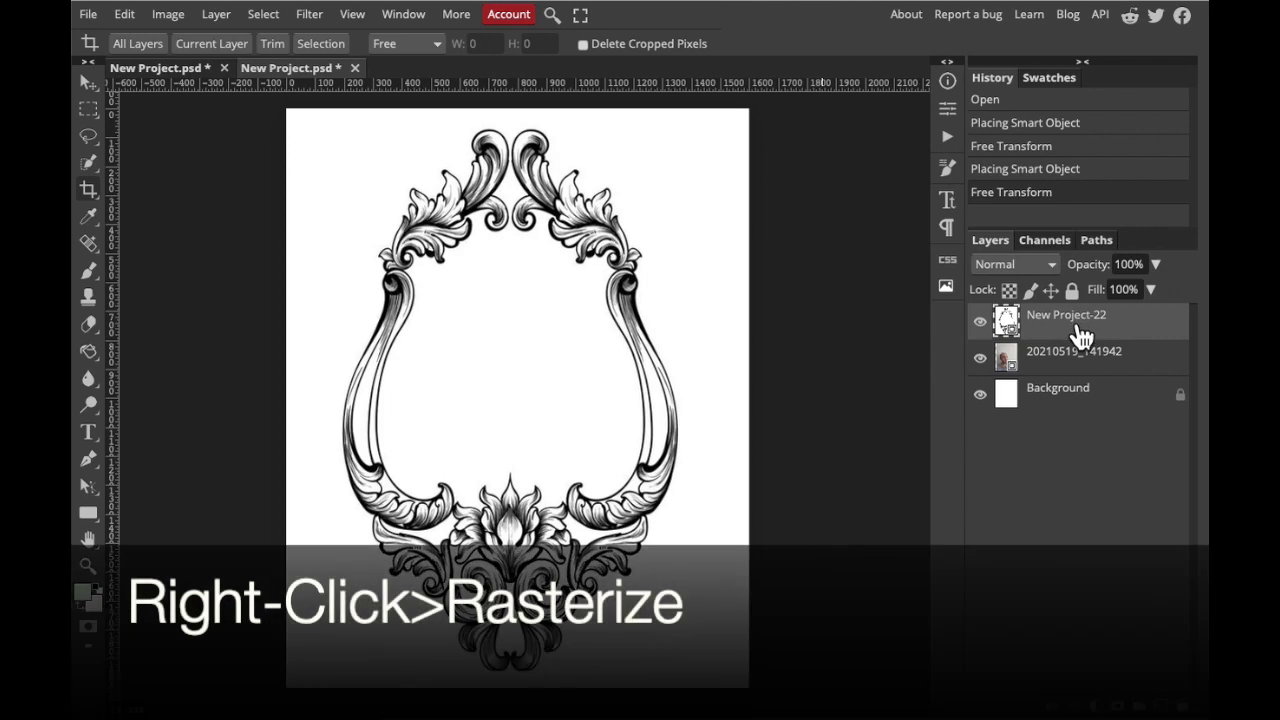
Rasterize the New Project-22 frame layer and the 20210519_141942 photo layer
right_click(1082, 337)
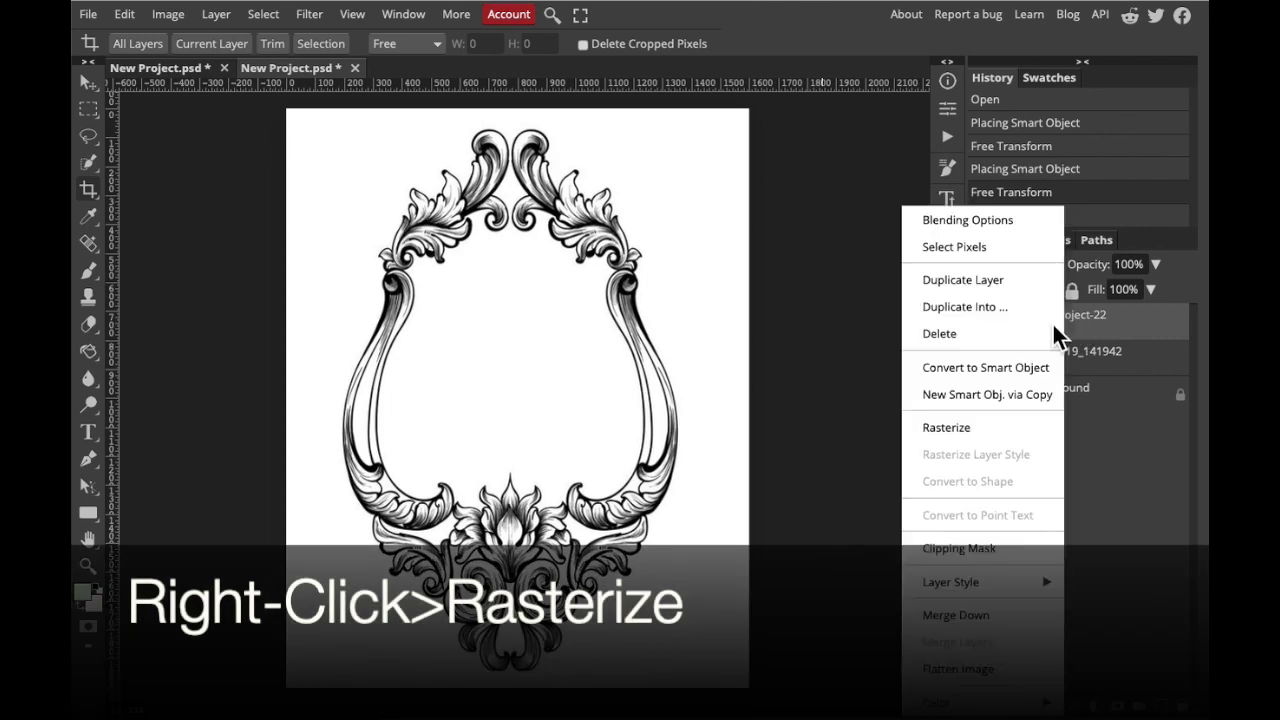
left_click(955, 426)
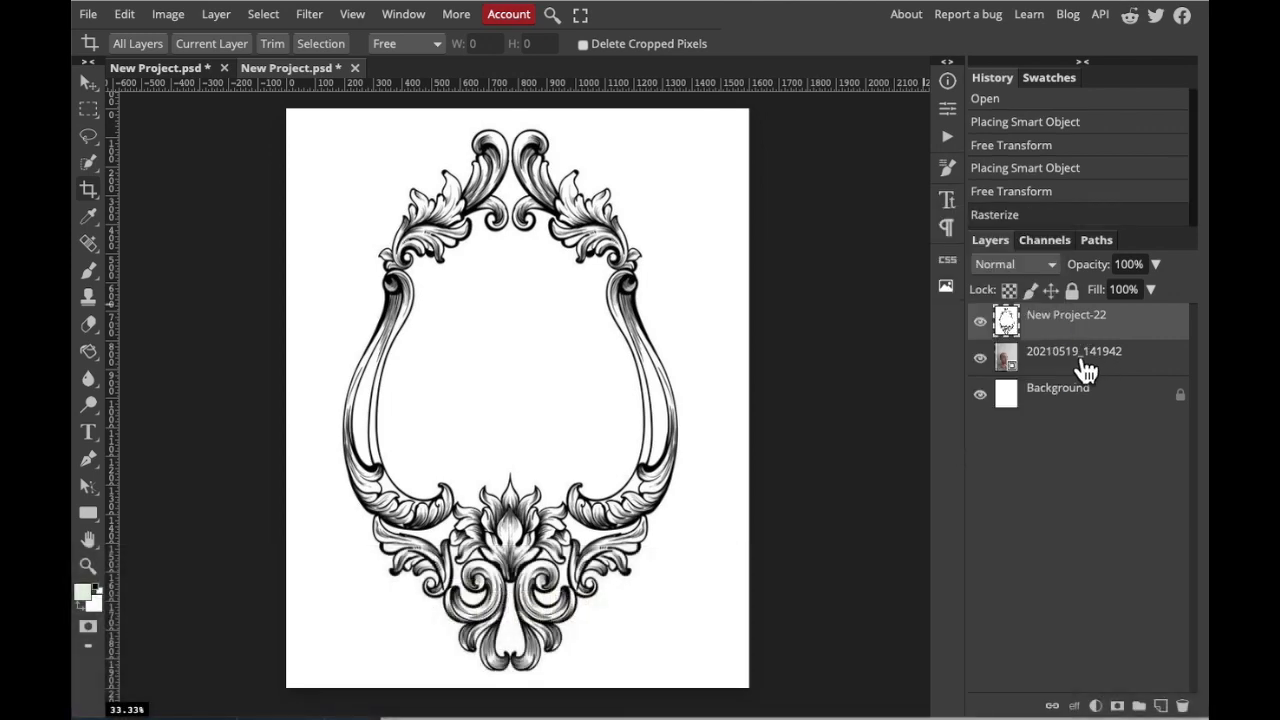
left_click(1085, 370)
right_click(1085, 370)
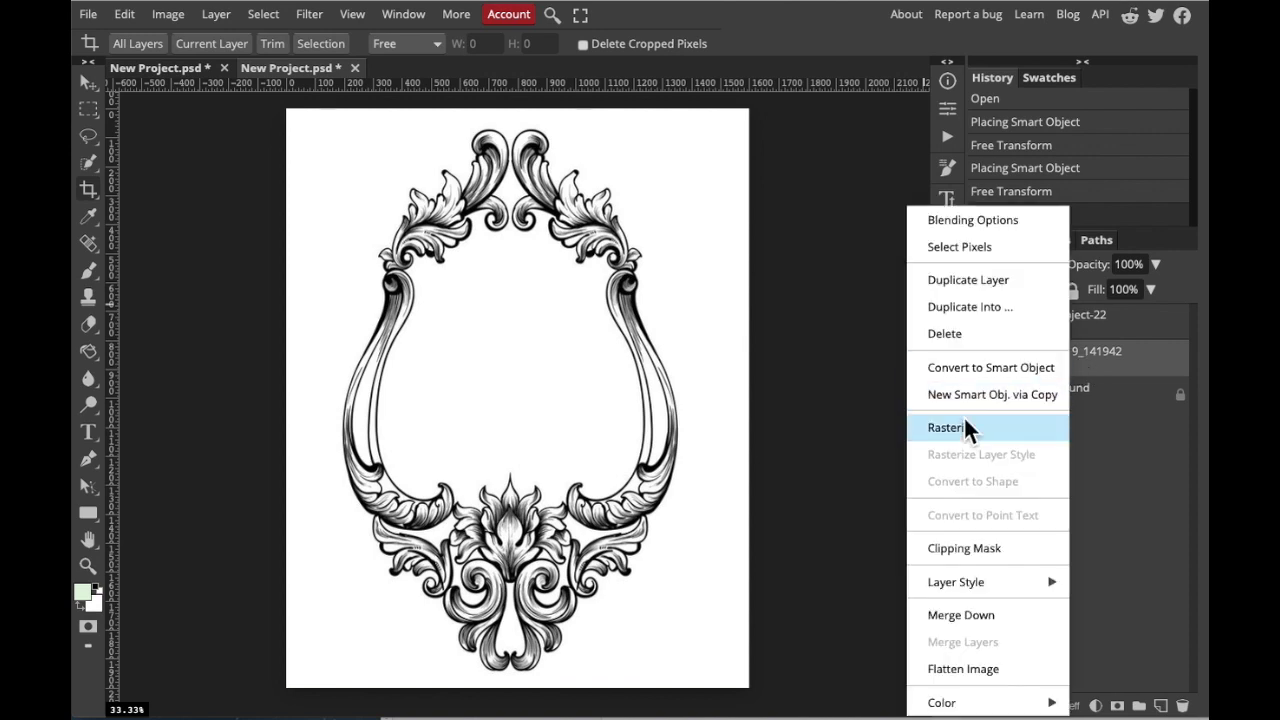
left_click(966, 423)
left_click(1090, 337)
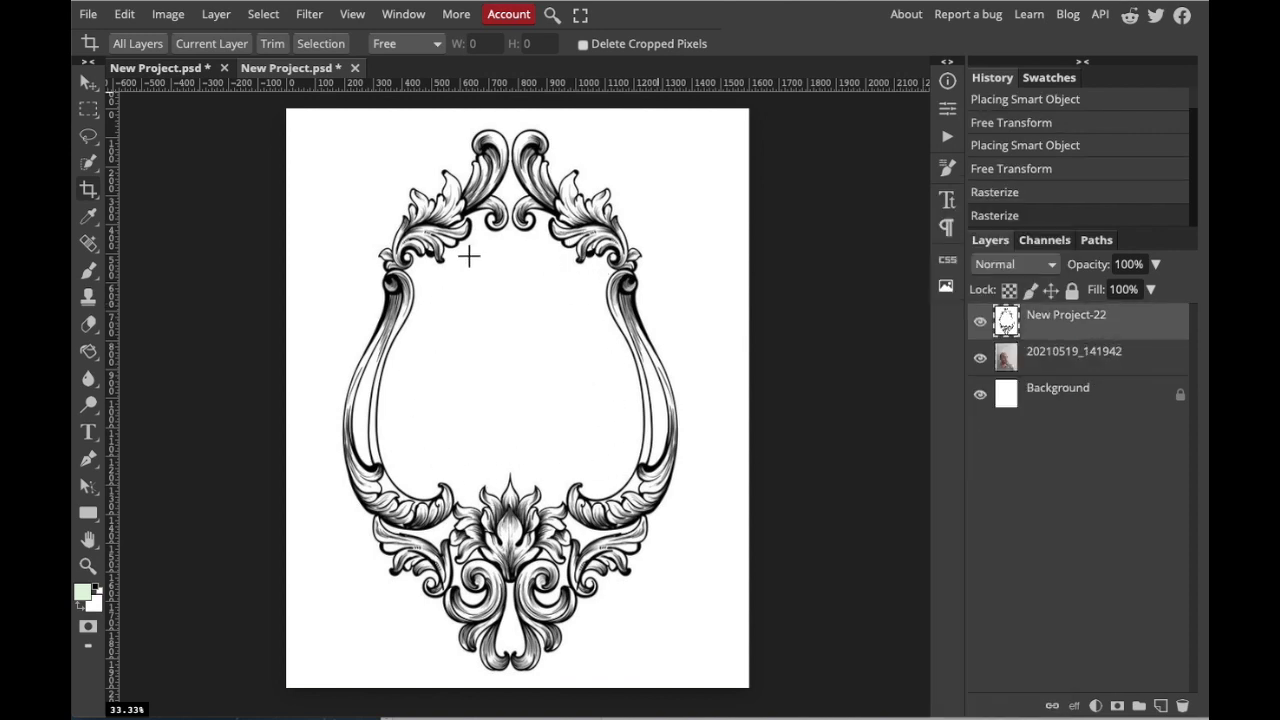
Quick-select the frame's white interior, delete it to reveal the portrait, then deselect
left_click(94, 167)
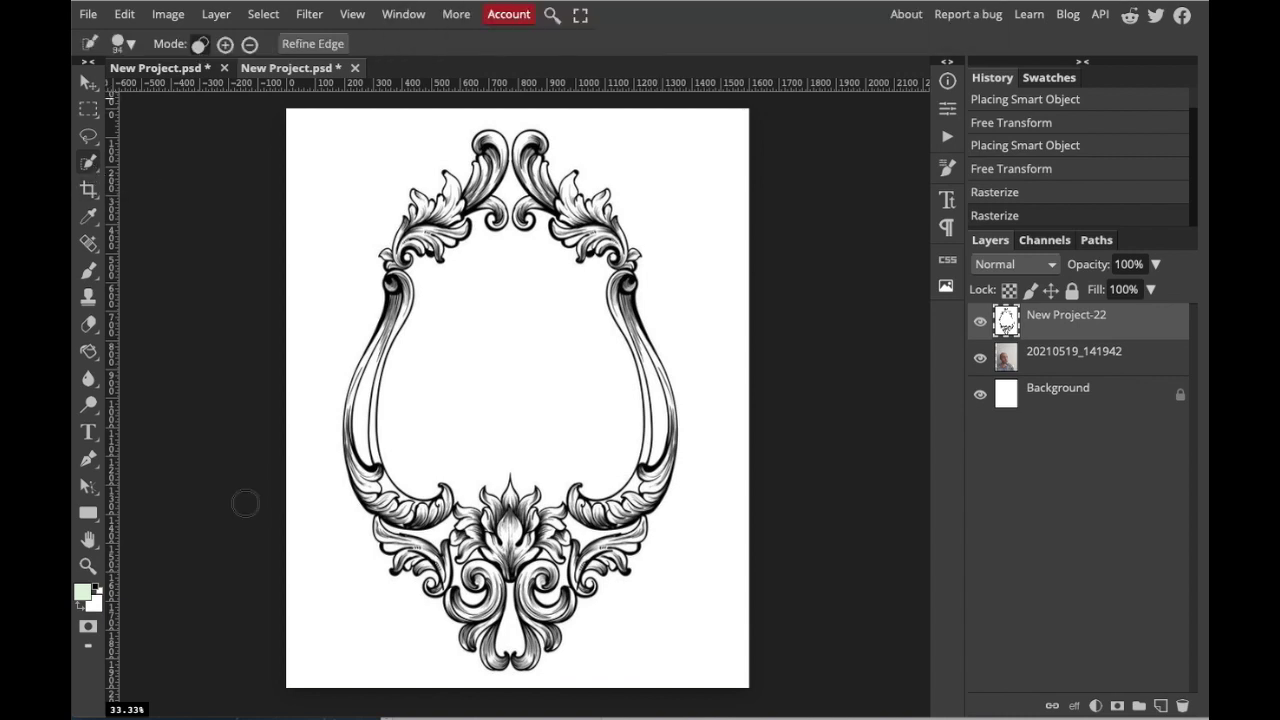
right_click(93, 172)
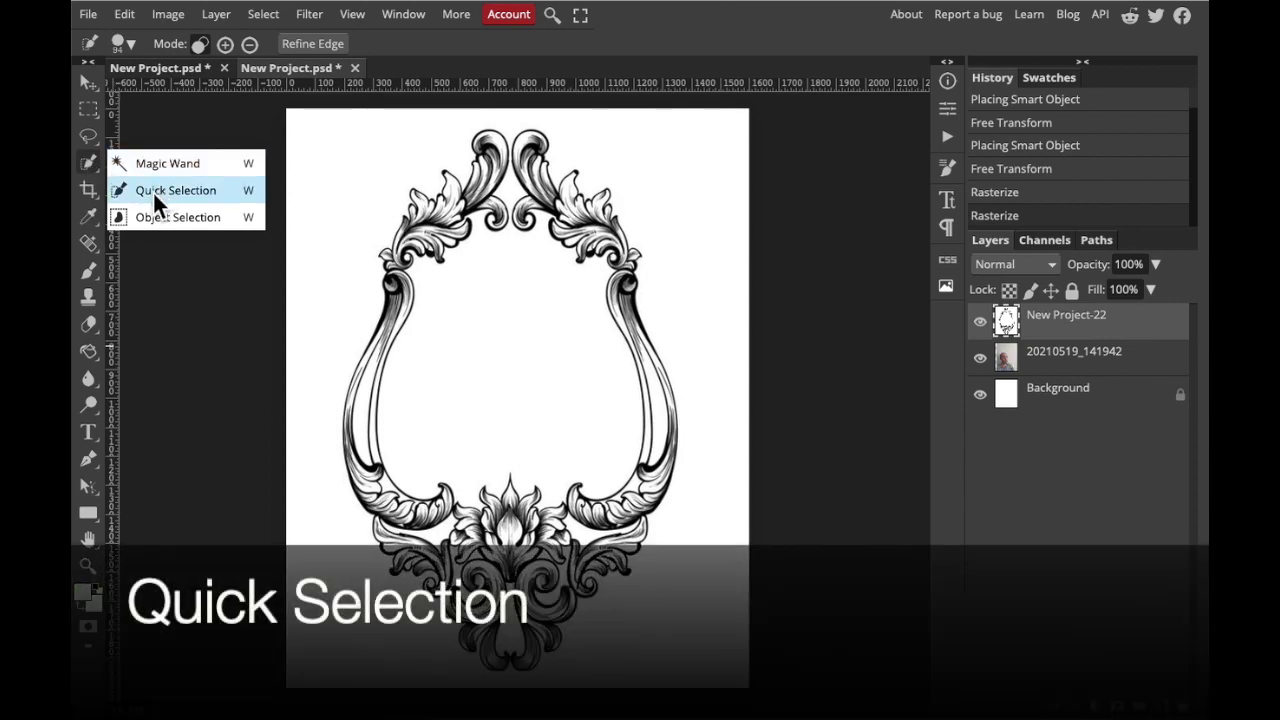
left_click(154, 193)
left_click(488, 385)
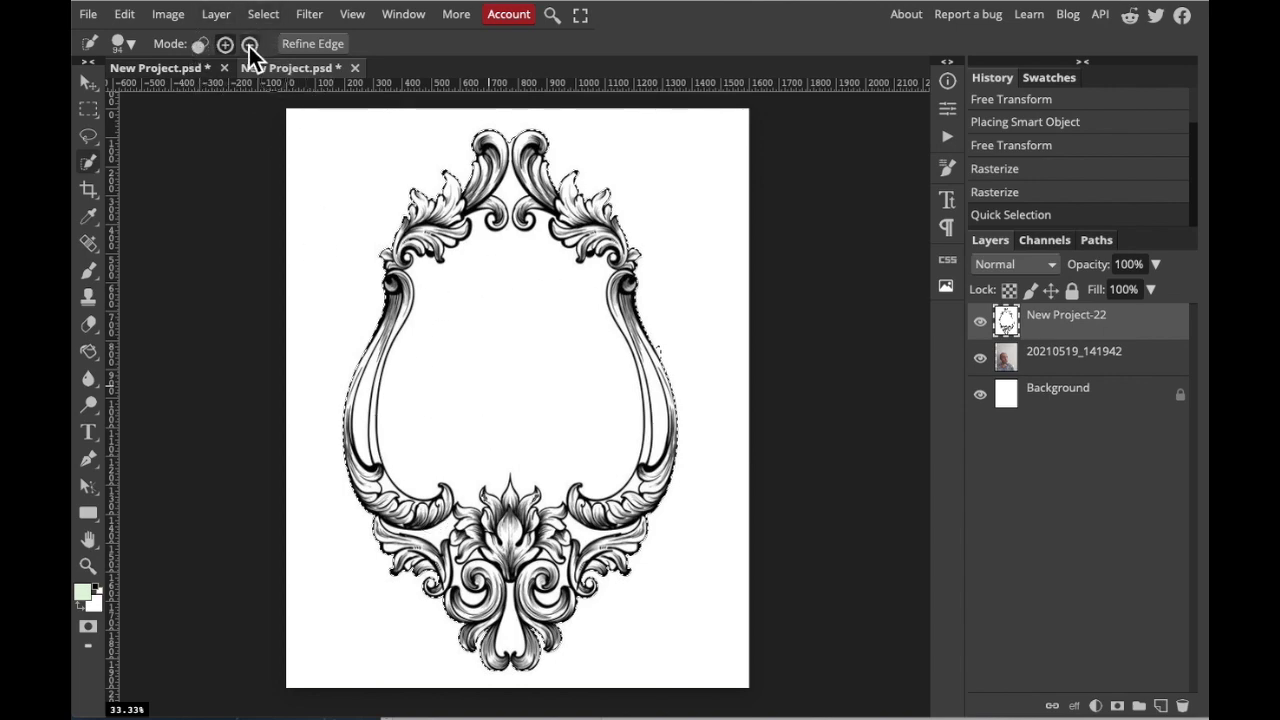
left_click(250, 45)
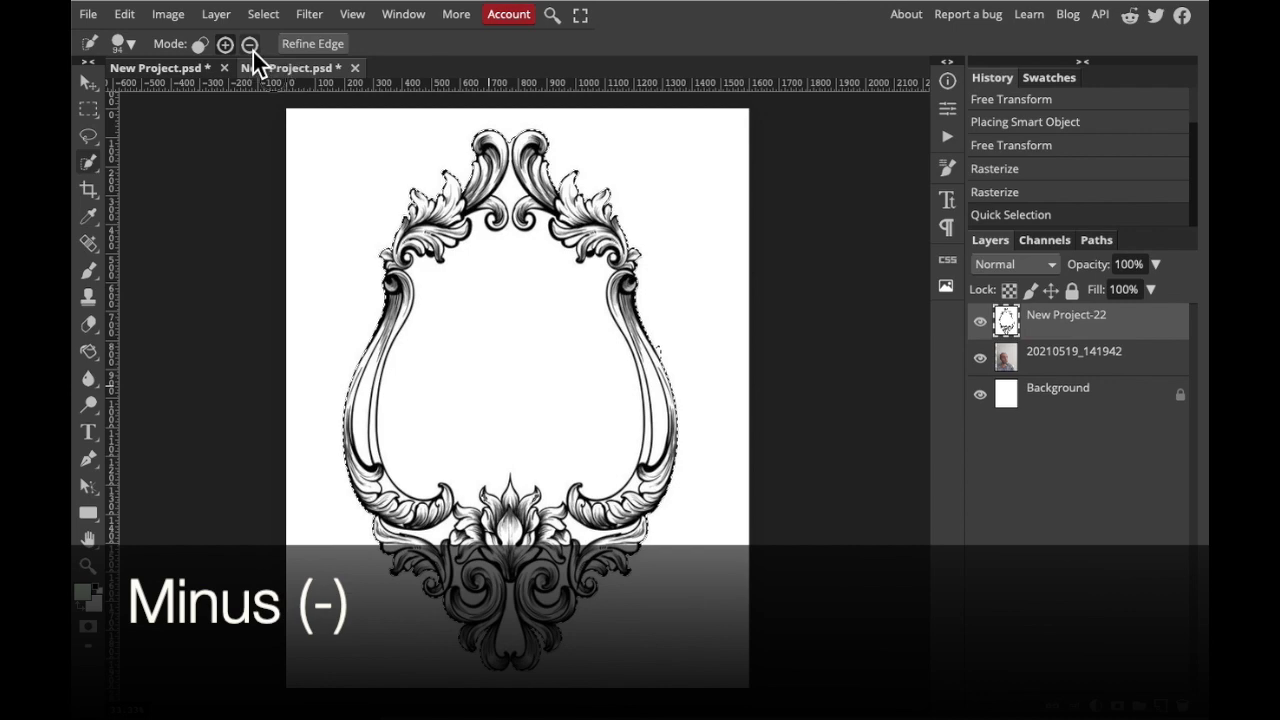
left_click_drag(445, 205, 431, 213)
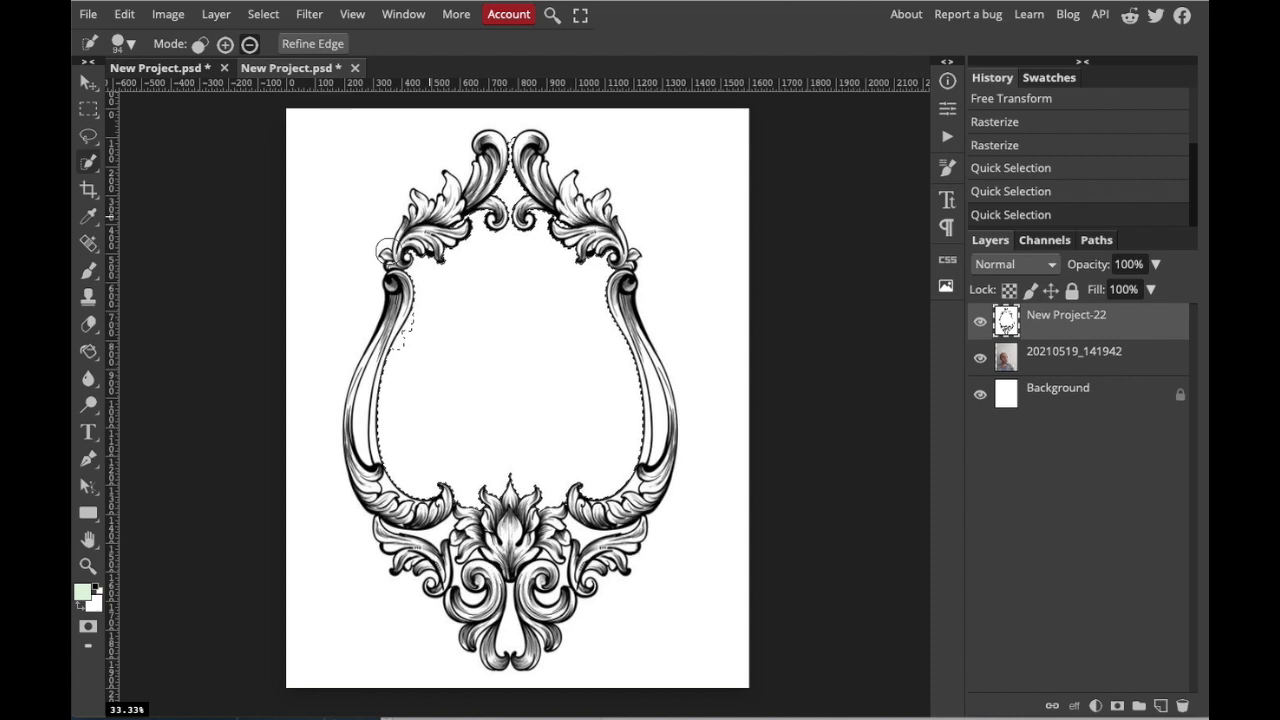
left_click(225, 44)
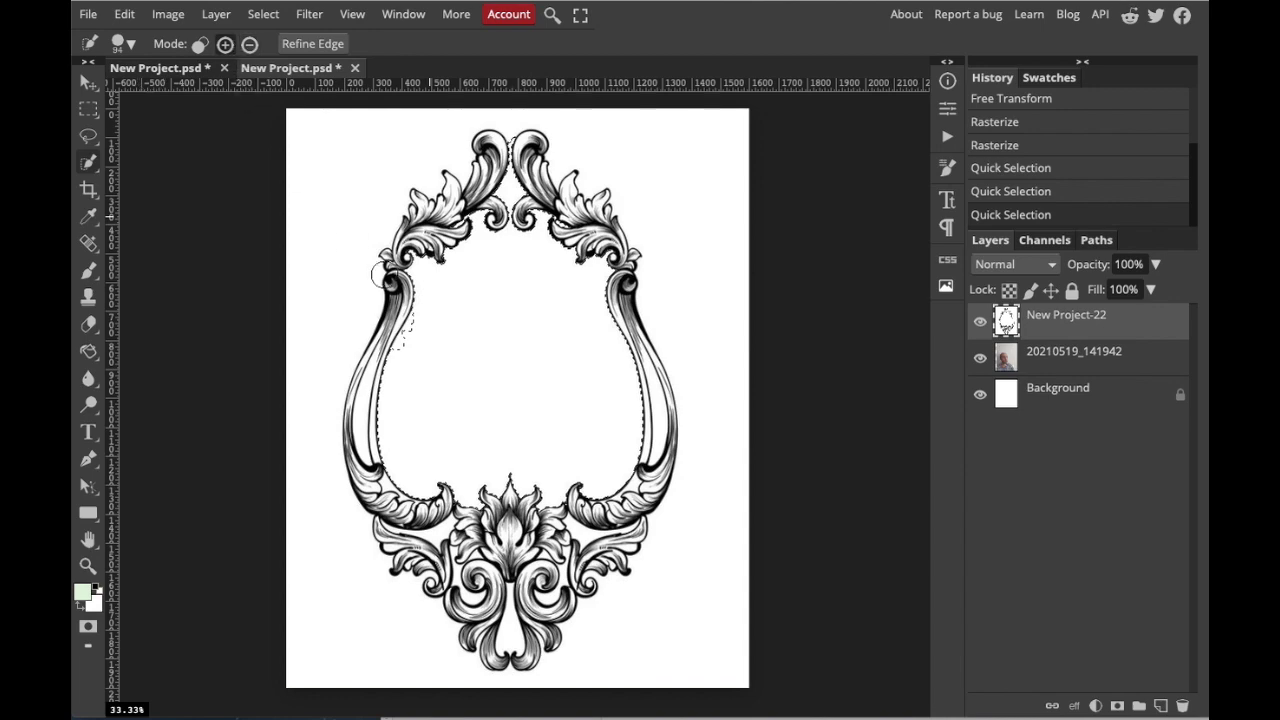
left_click(416, 337)
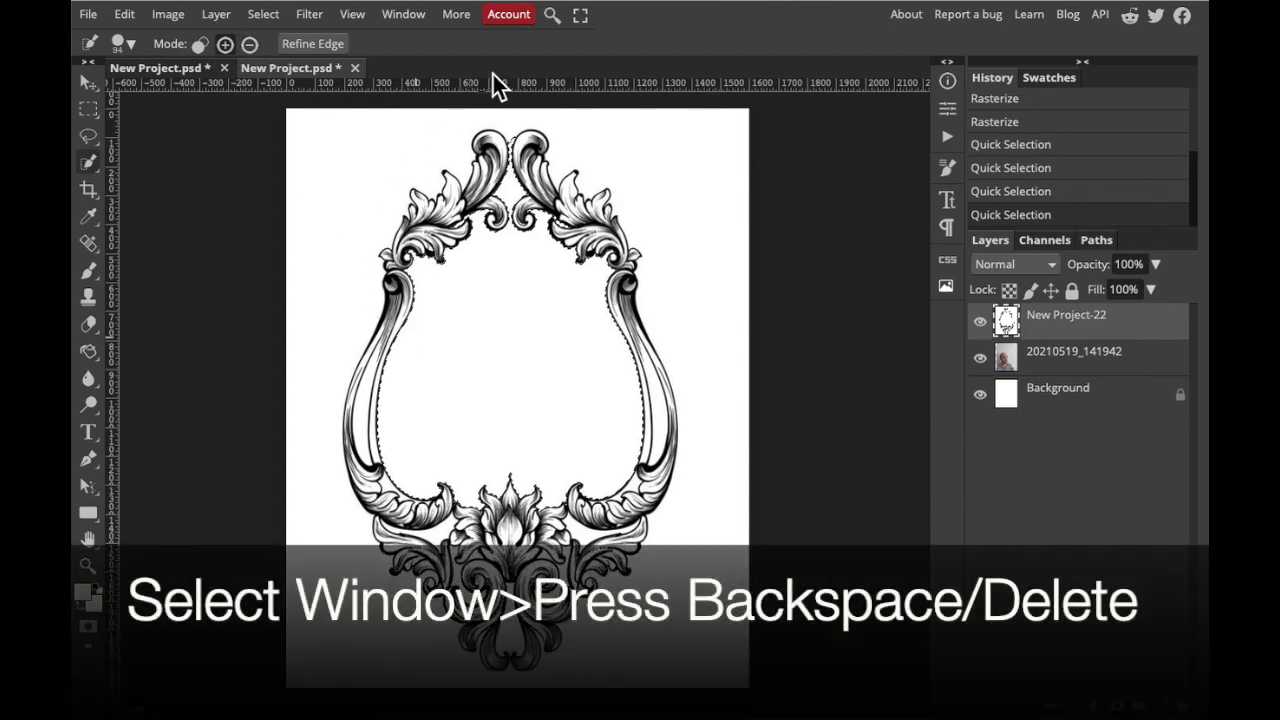
key("Delete")
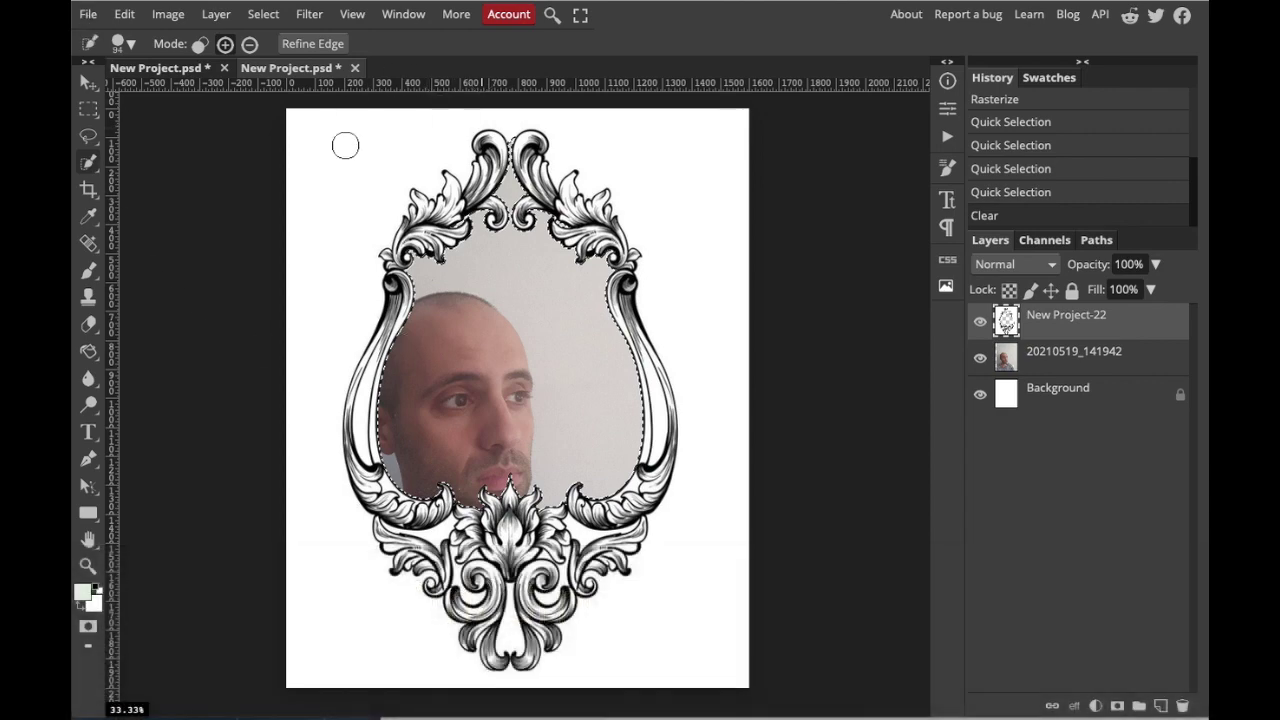
key("ctrl+d")
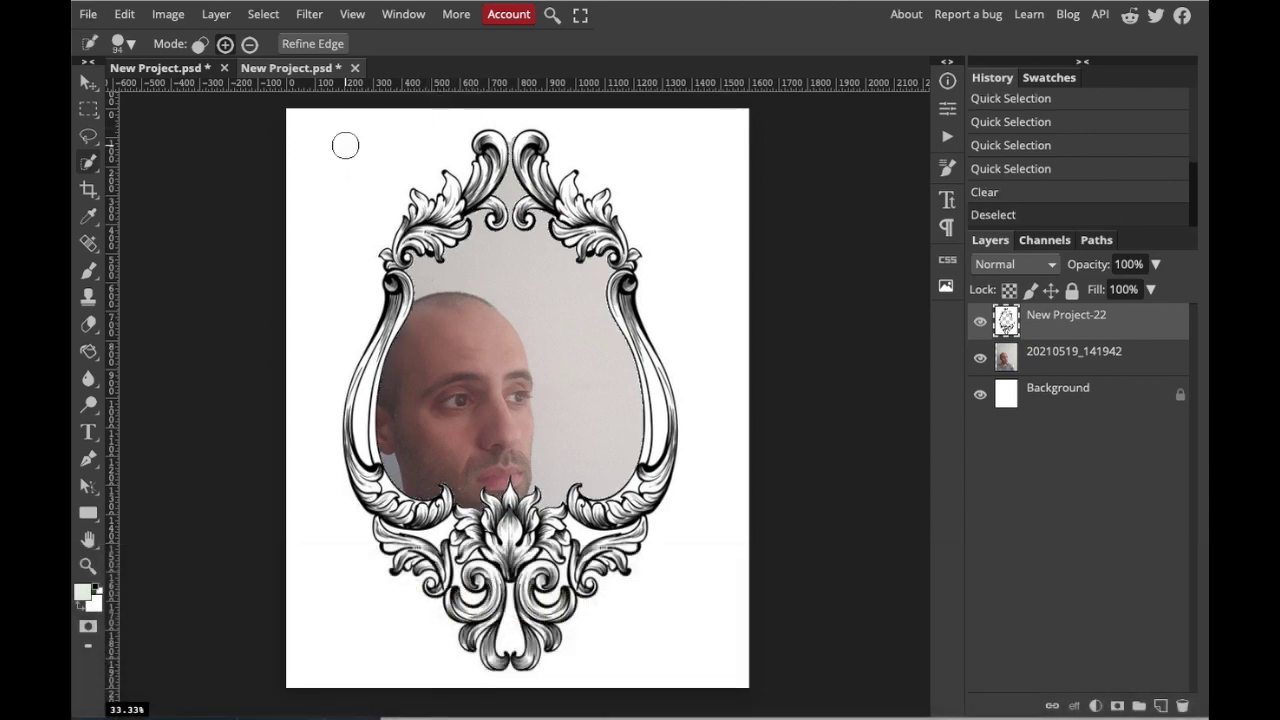
Move and scale the portrait to 86.33% so the face centres in the frame opening
left_click(1076, 370)
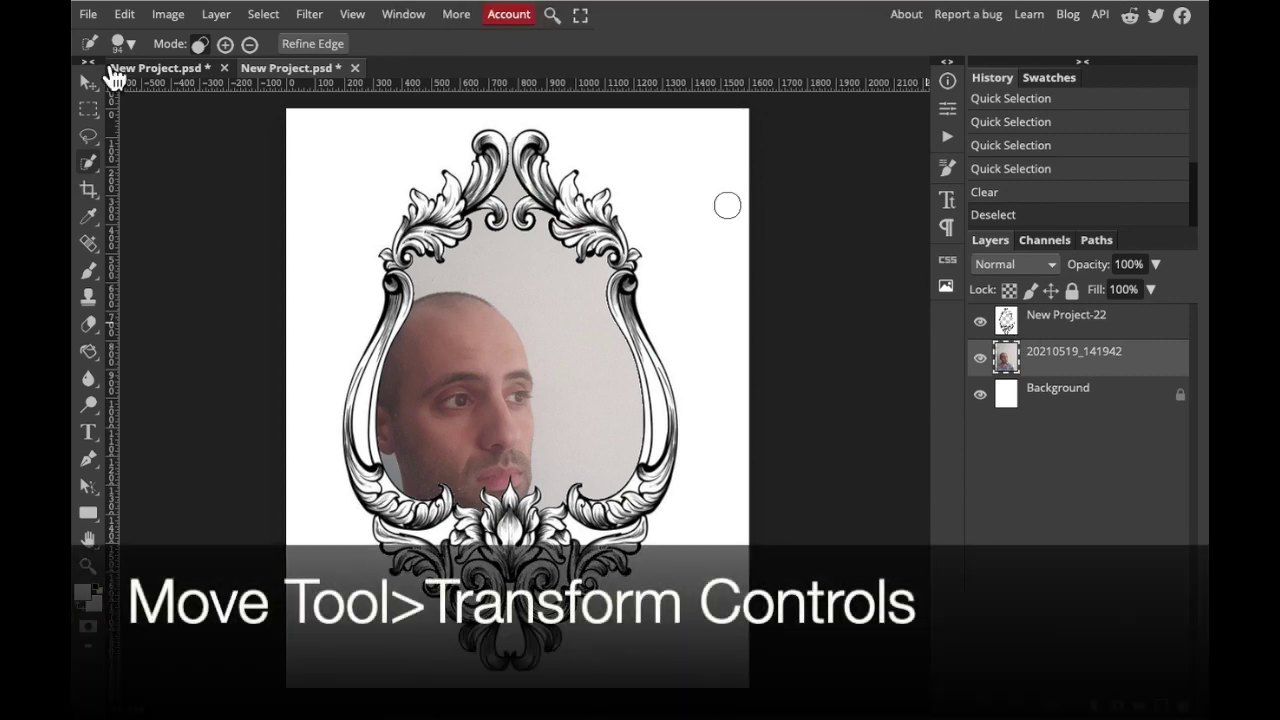
left_click(90, 86)
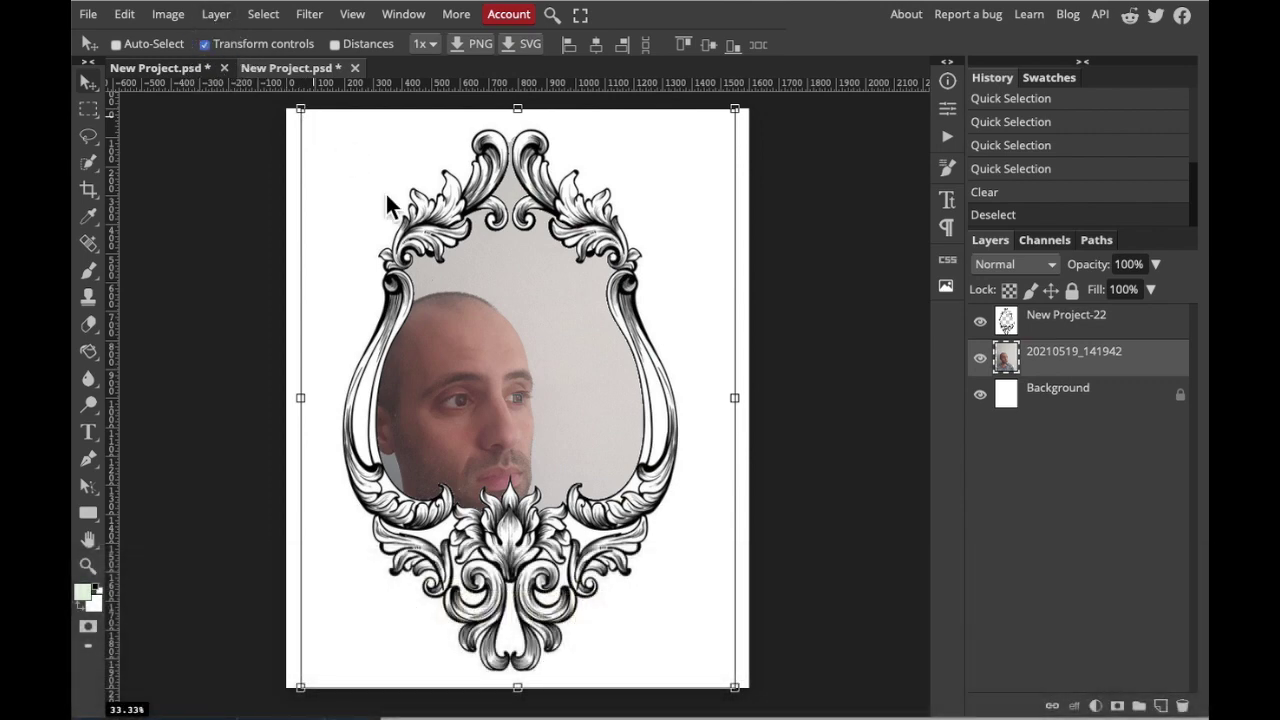
left_click_drag(453, 256, 490, 227)
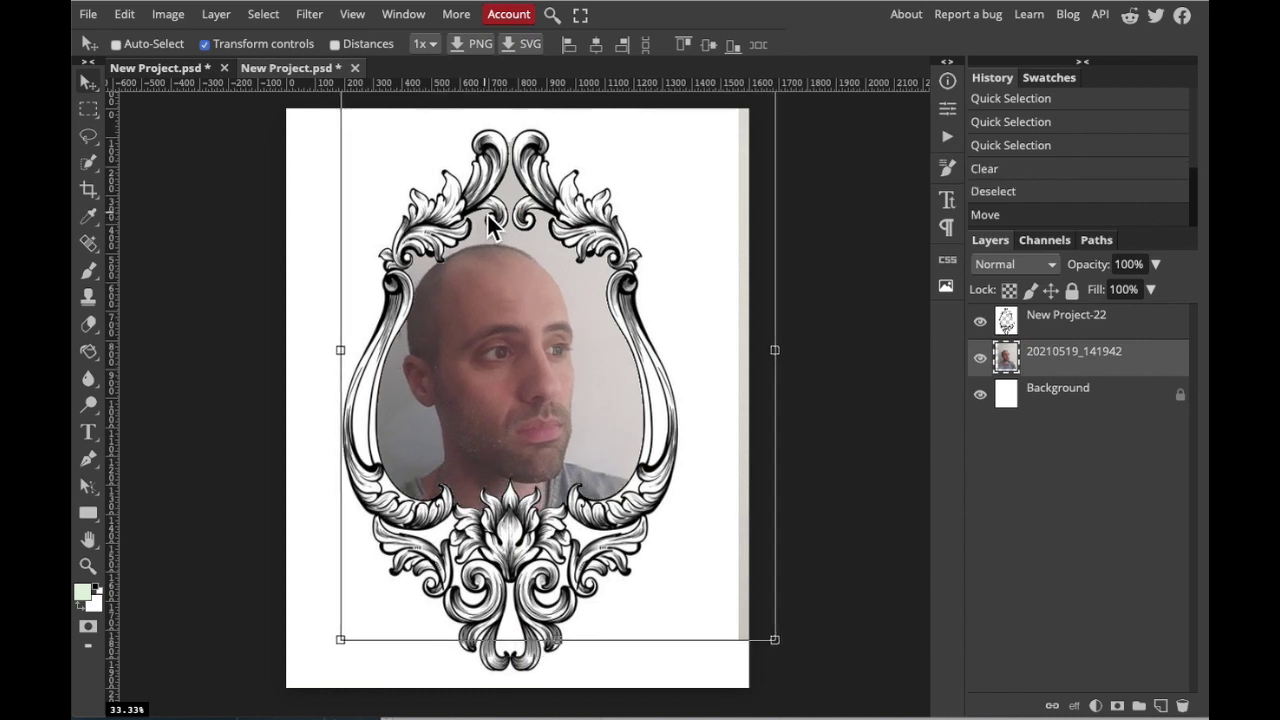
left_click_drag(343, 645, 398, 564)
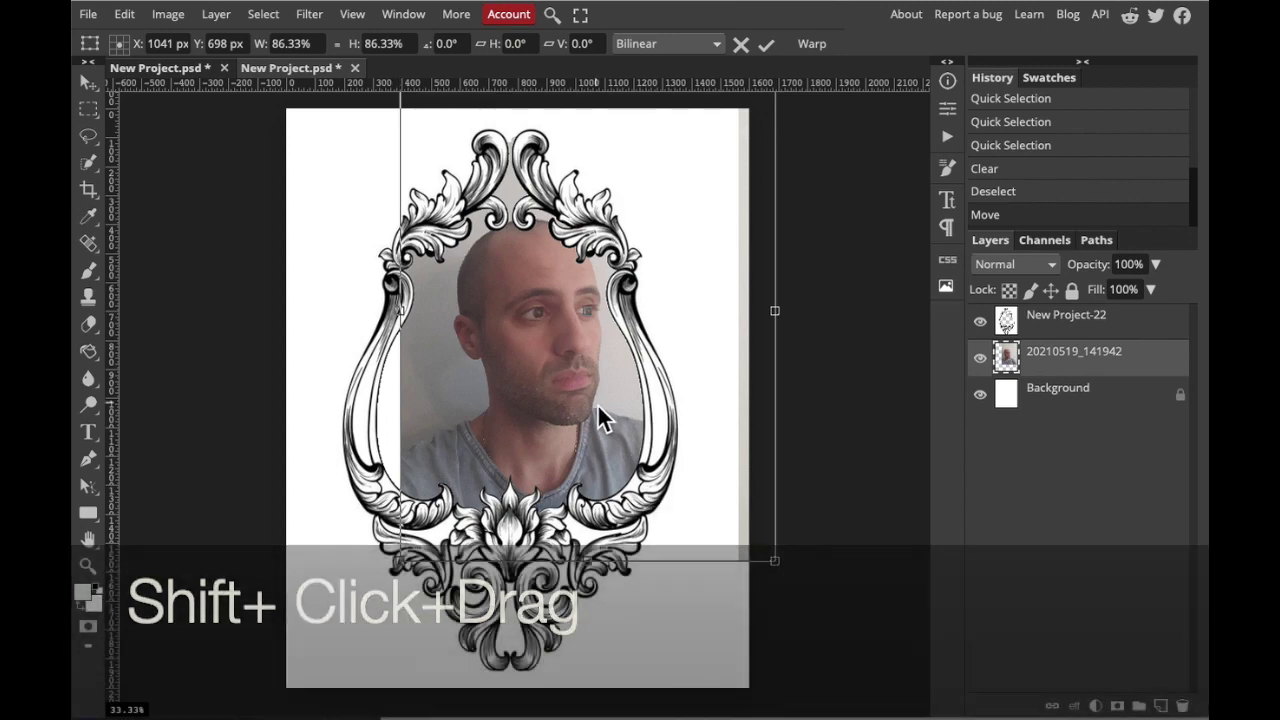
left_click_drag(597, 403, 567, 431)
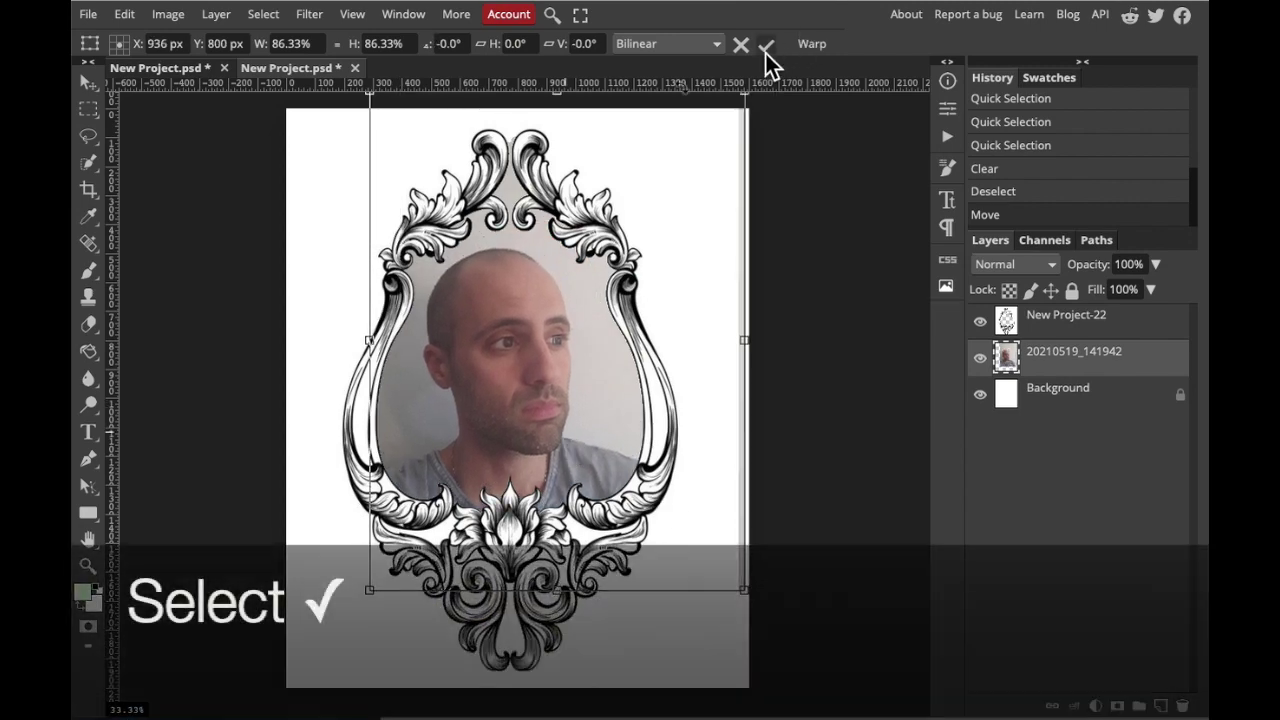
left_click(766, 46)
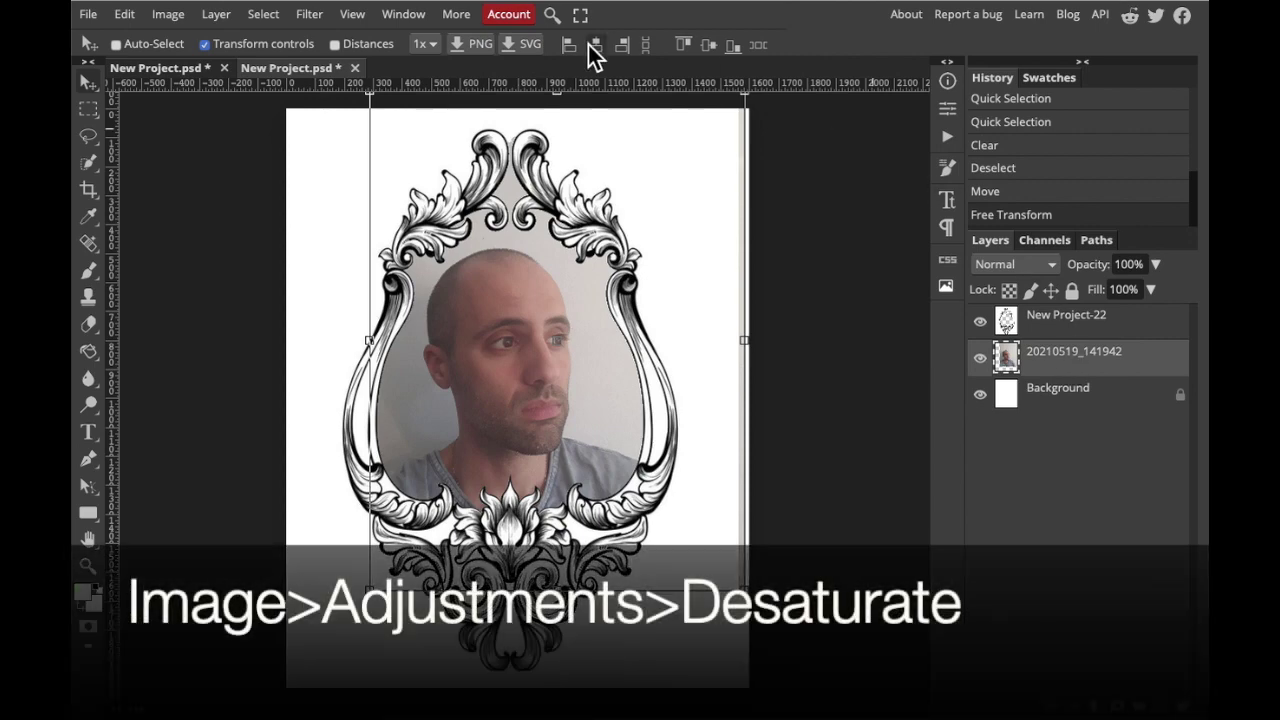
Desaturate the portrait layer to greyscale with Image > Adjustments > Desaturate
left_click(168, 14)
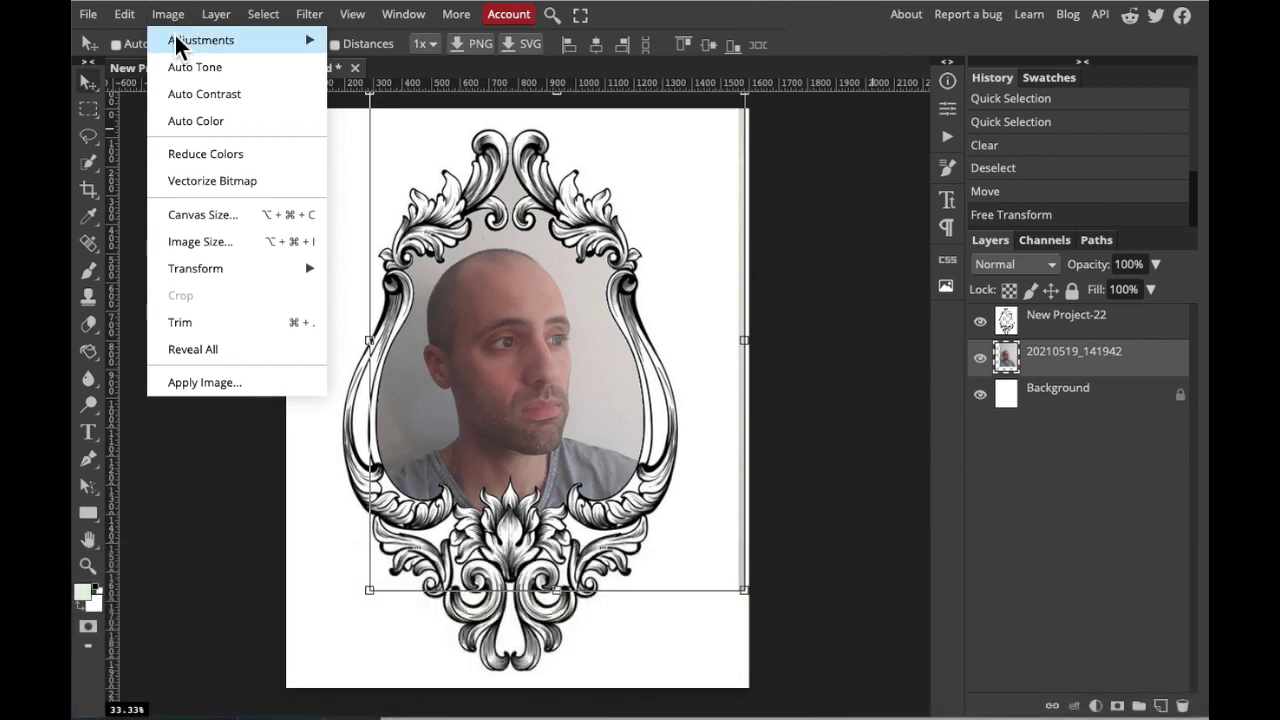
mouse_move(177, 42)
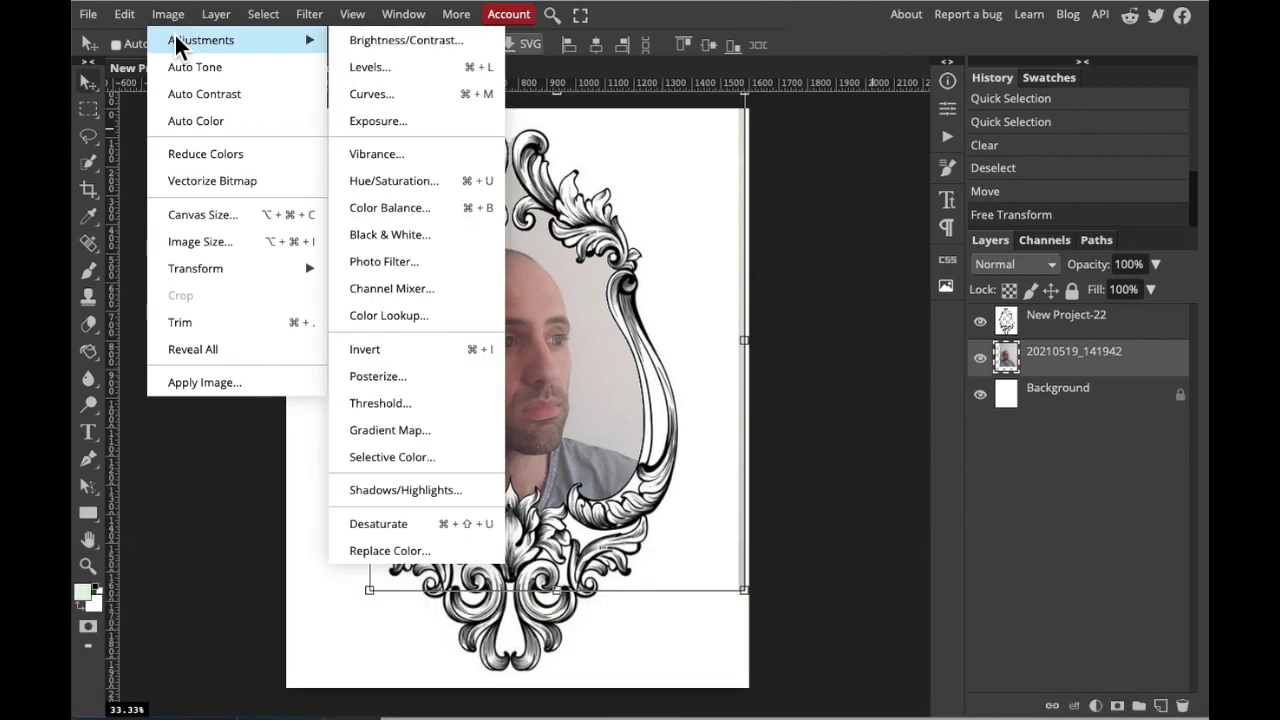
left_click(381, 526)
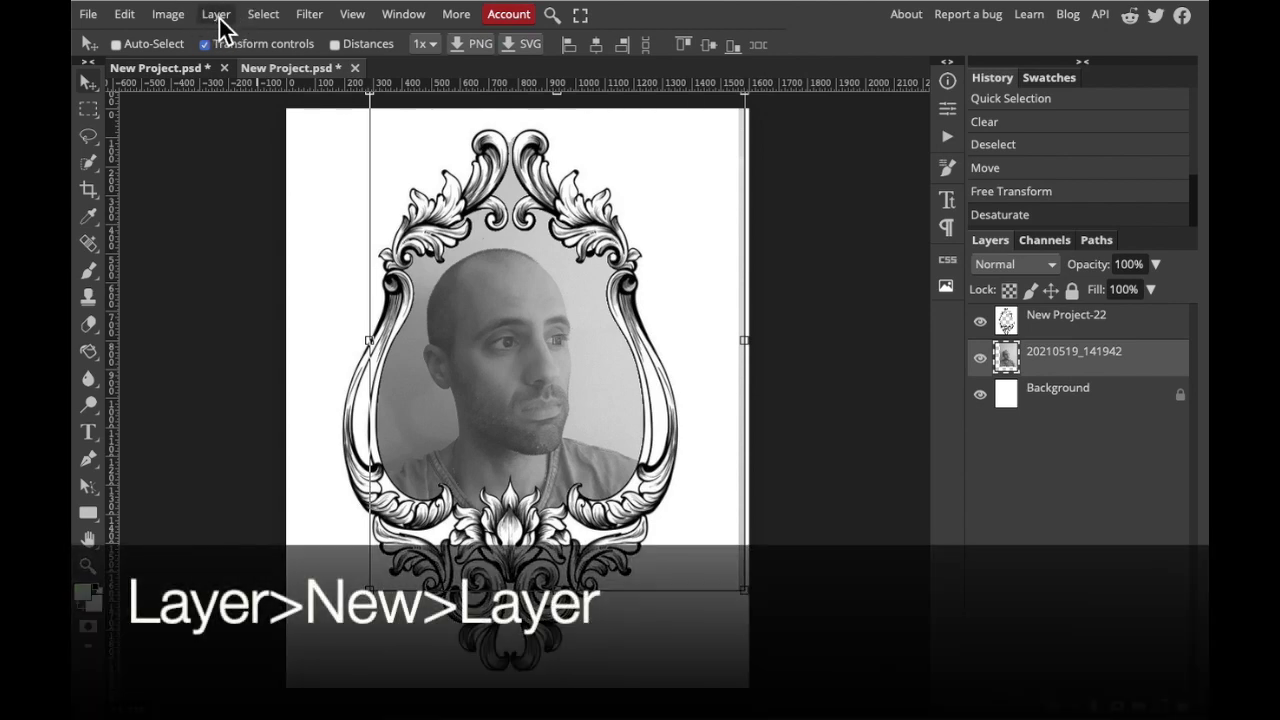
Add an empty Layer 1 and drag it above New Project-22 to the top of the stack
left_click(219, 17)
mouse_move(228, 43)
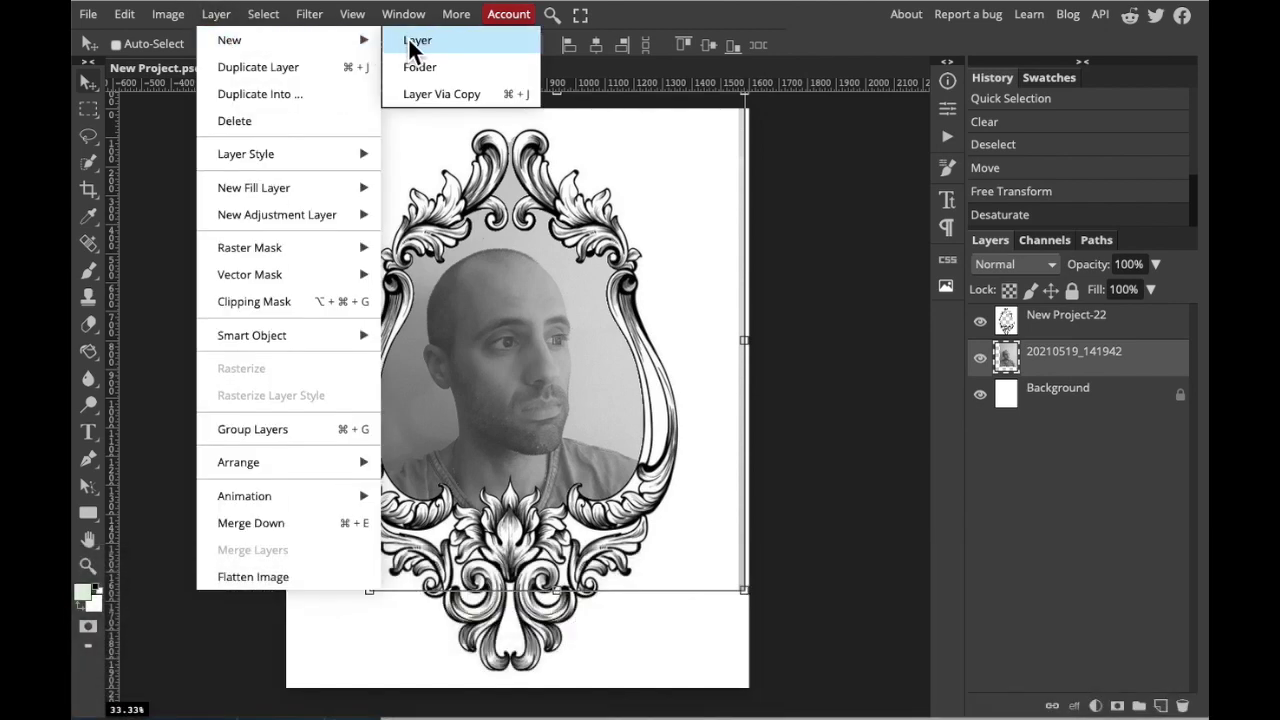
left_click(409, 40)
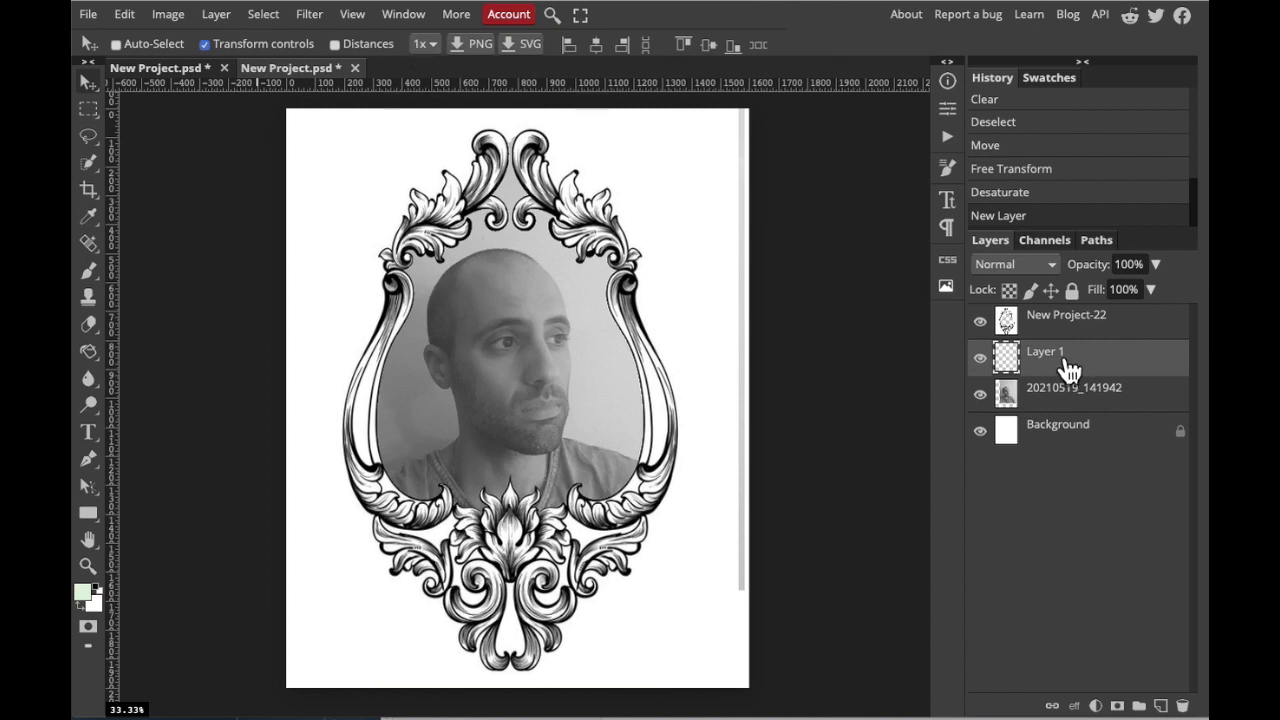
left_click_drag(1068, 370, 1055, 314)
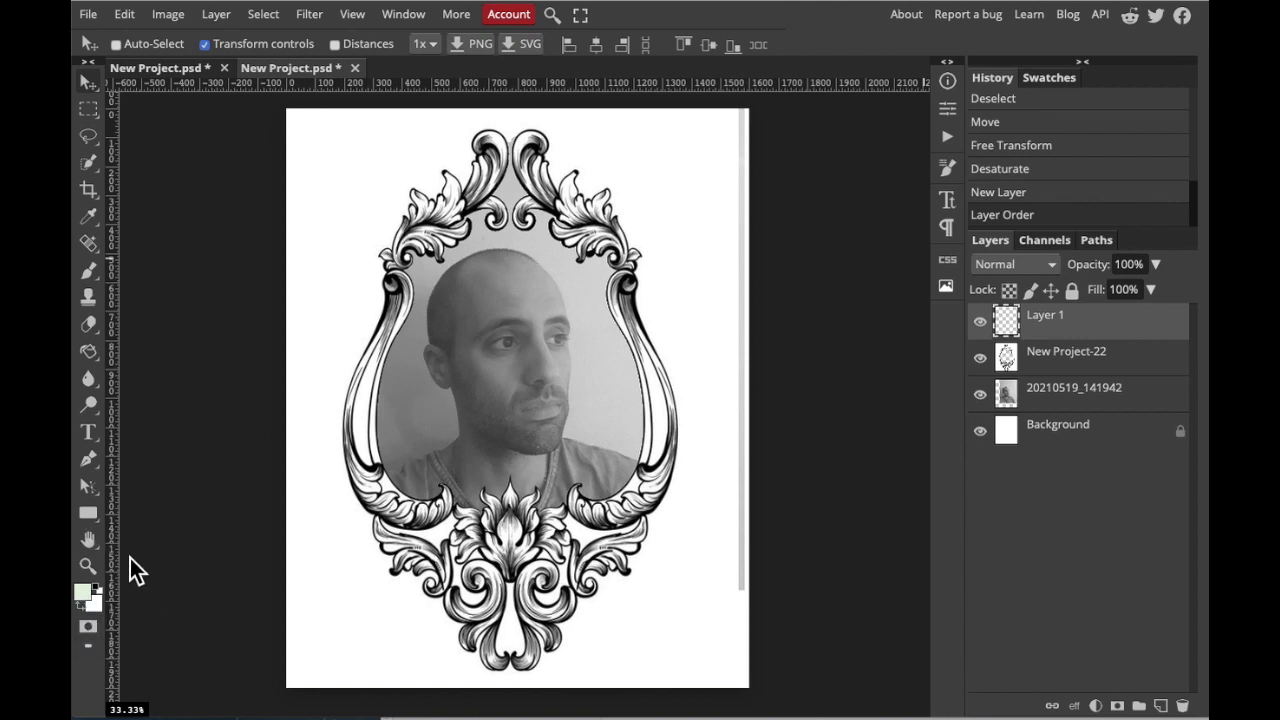
Set the foreground colour to the light grey hex dddddd
left_click(92, 598)
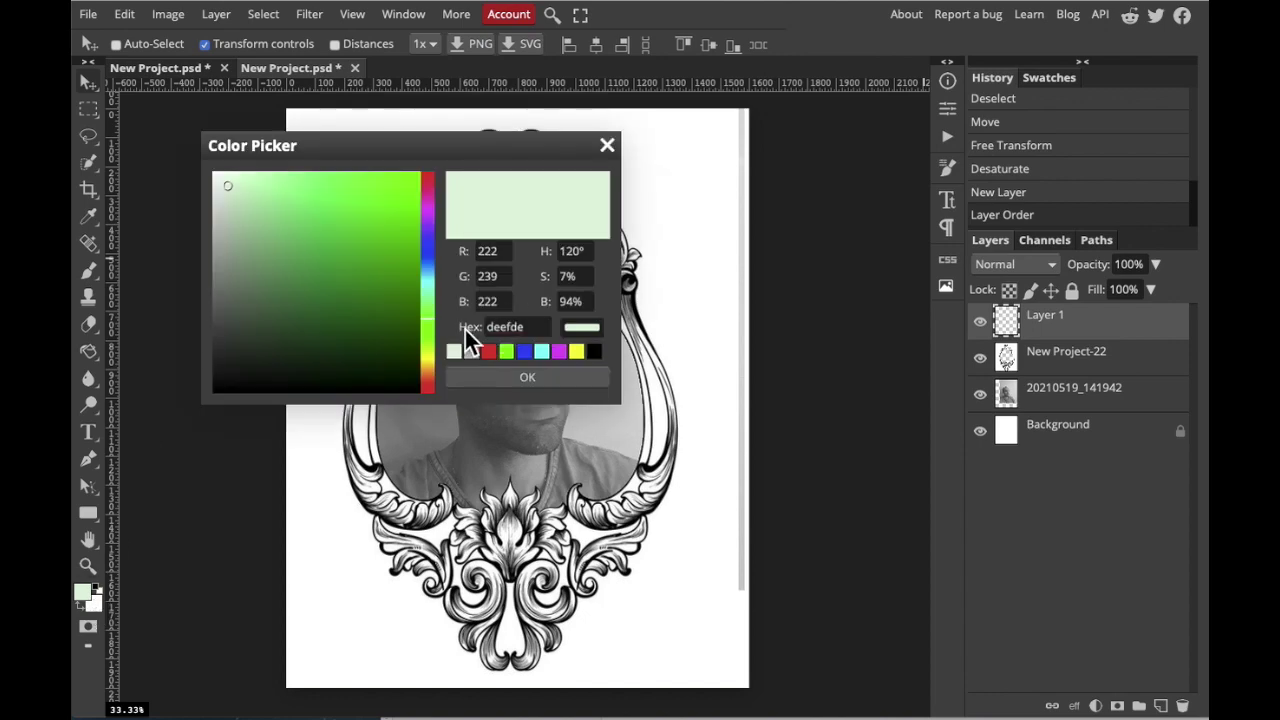
left_click_drag(534, 329, 480, 333)
type("dddddd")
left_click(526, 377)
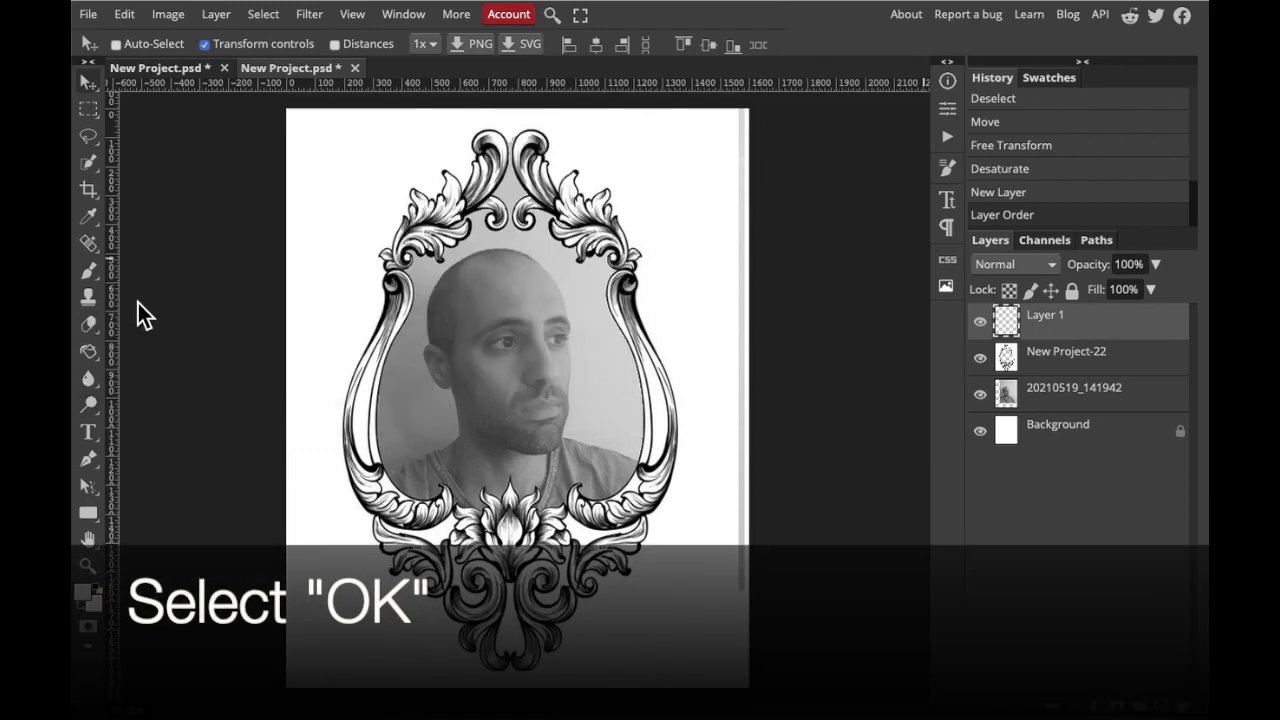
left_click(89, 351)
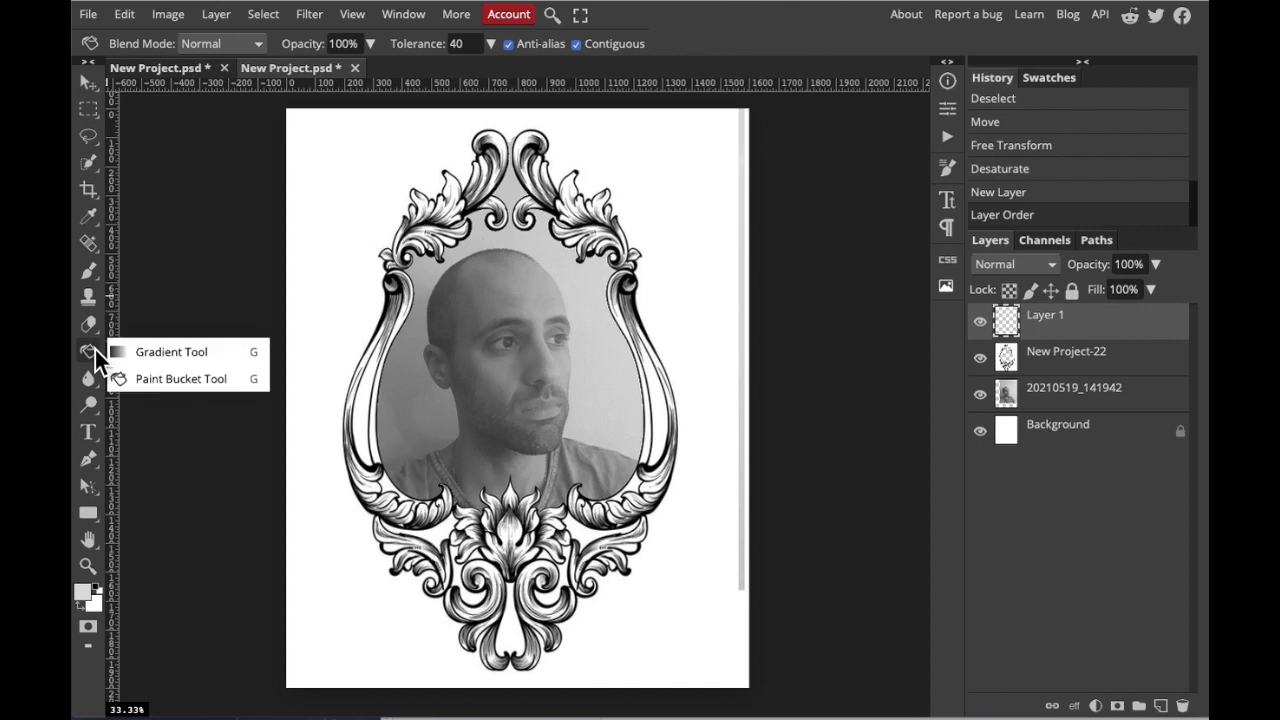
left_click(122, 351)
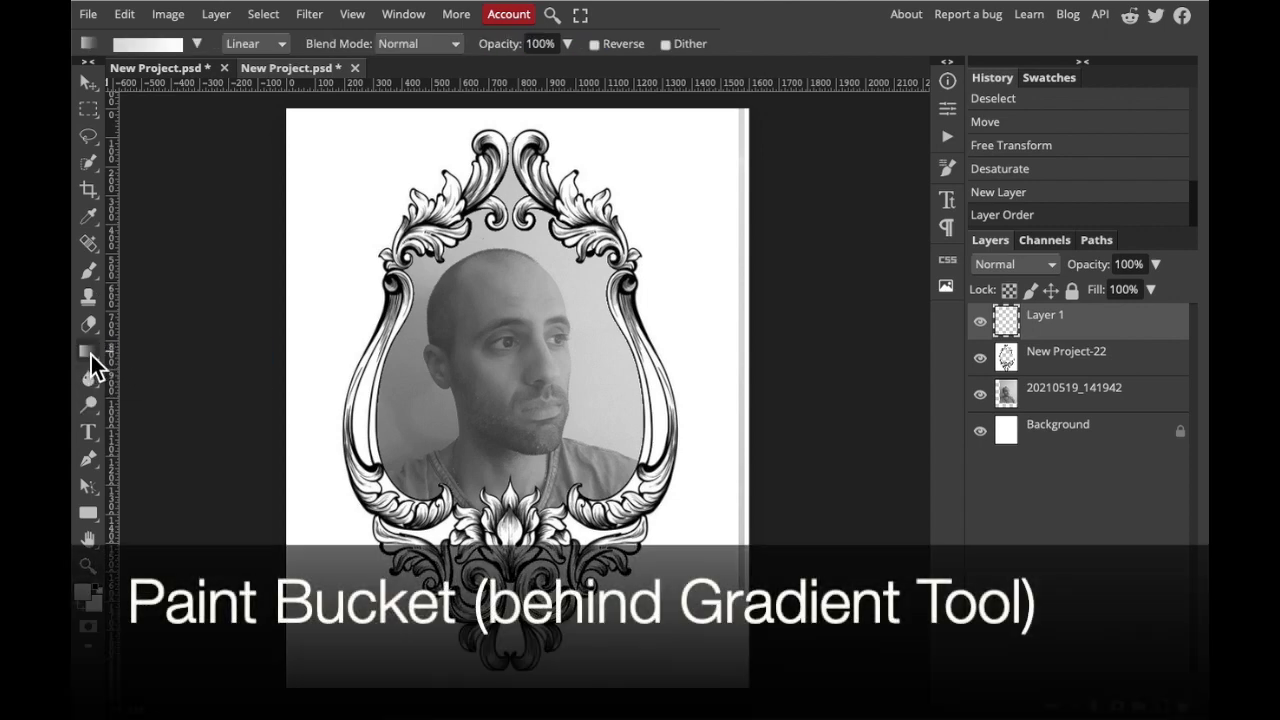
Fill Layer 1 across the whole canvas with light grey dddddd using the Paint Bucket
left_click(89, 352)
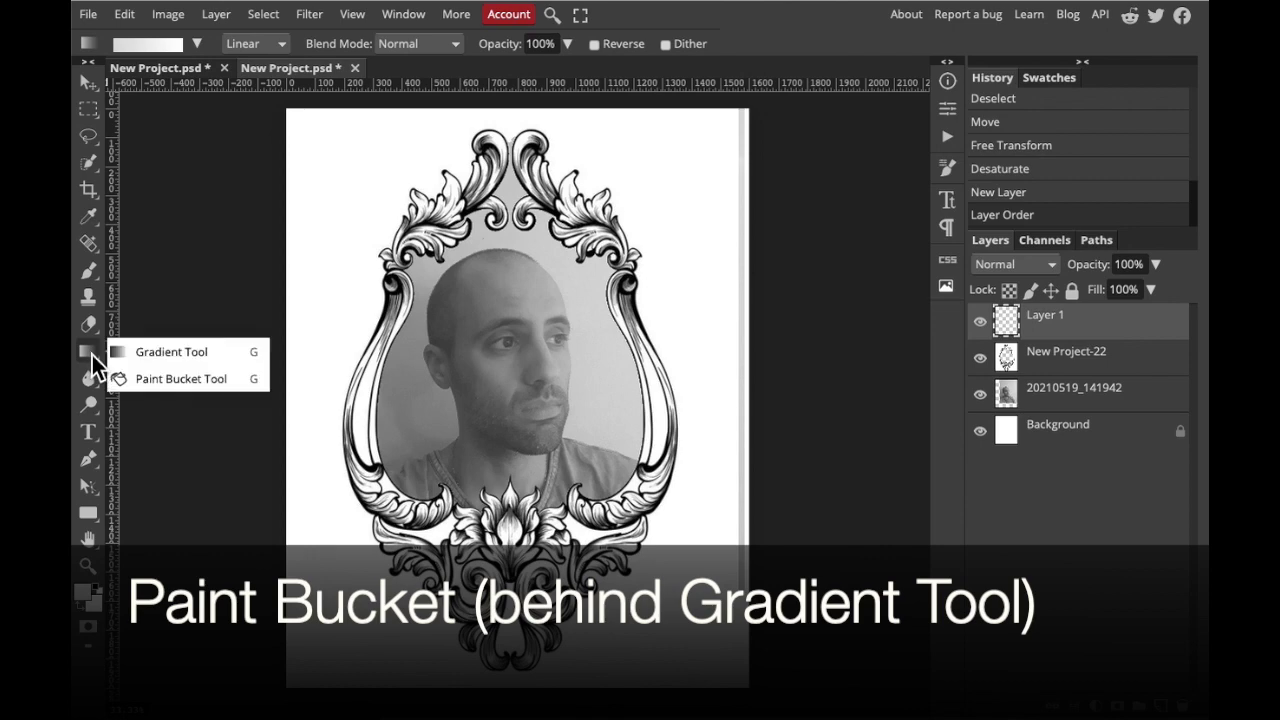
left_click(162, 380)
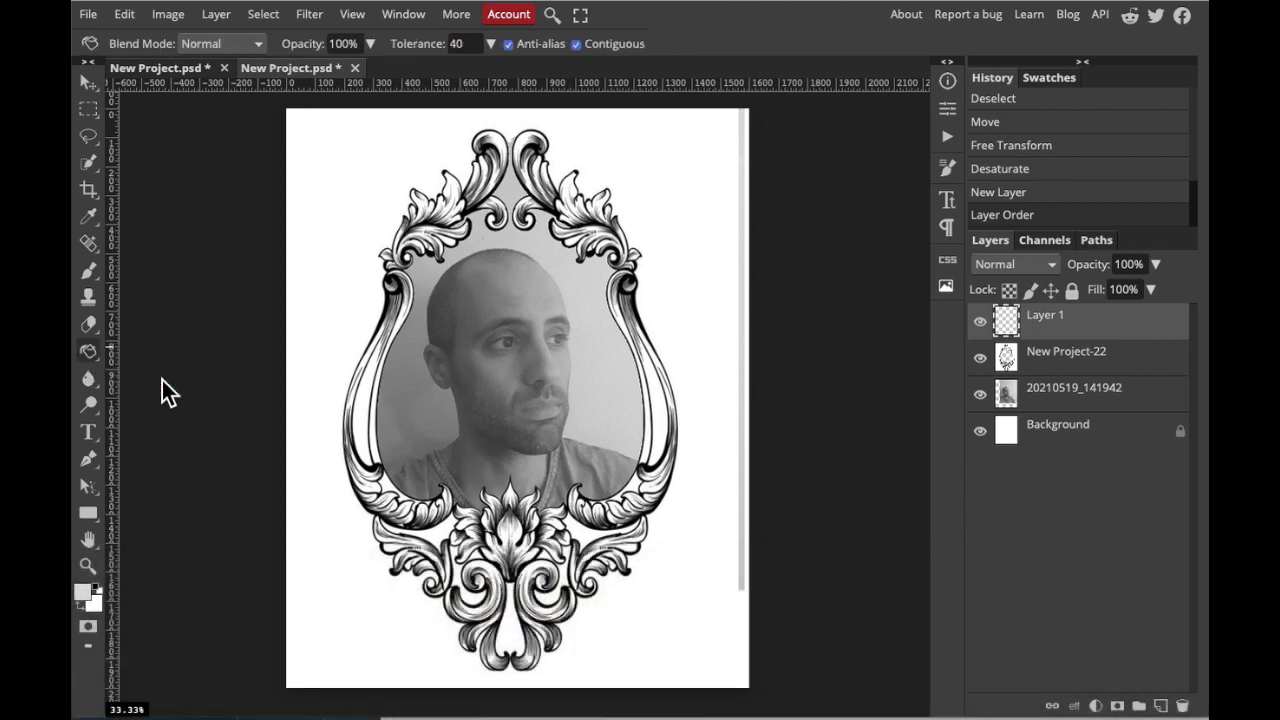
left_click(436, 410)
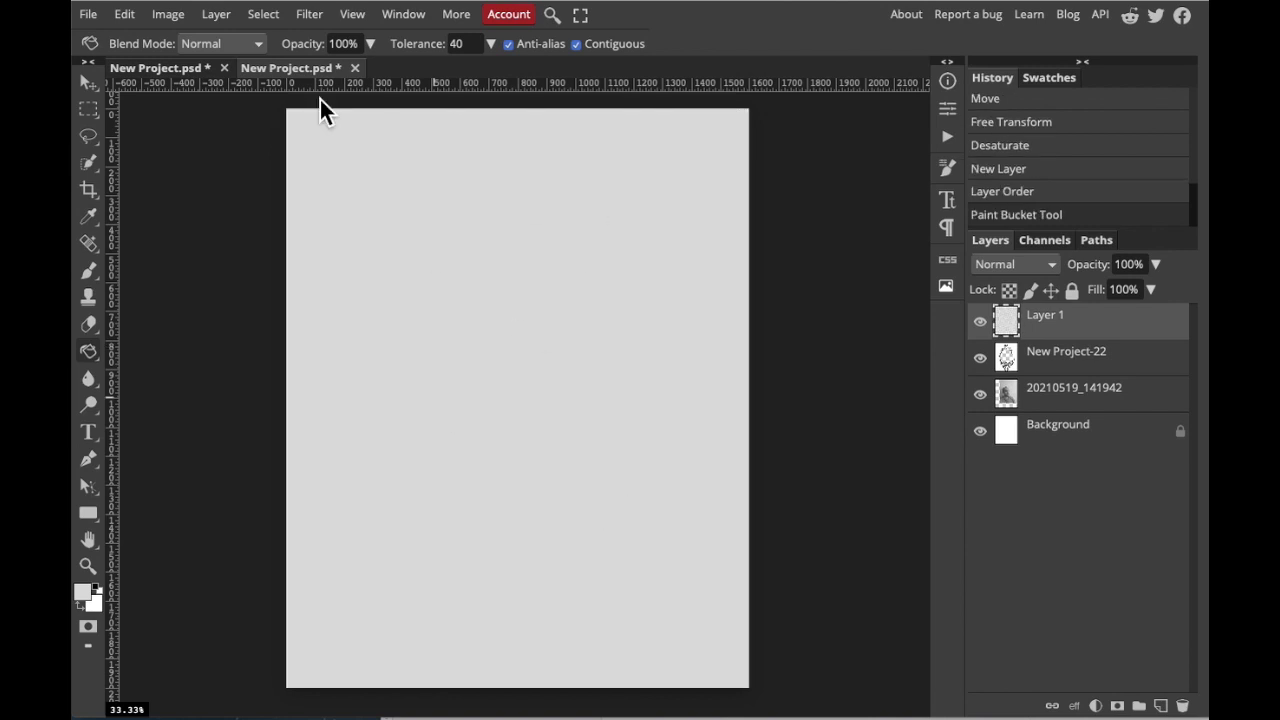
Apply a Filter Gallery Halftone Pattern to Layer 1: Line pattern, Size 4, Contrast 50
left_click(310, 16)
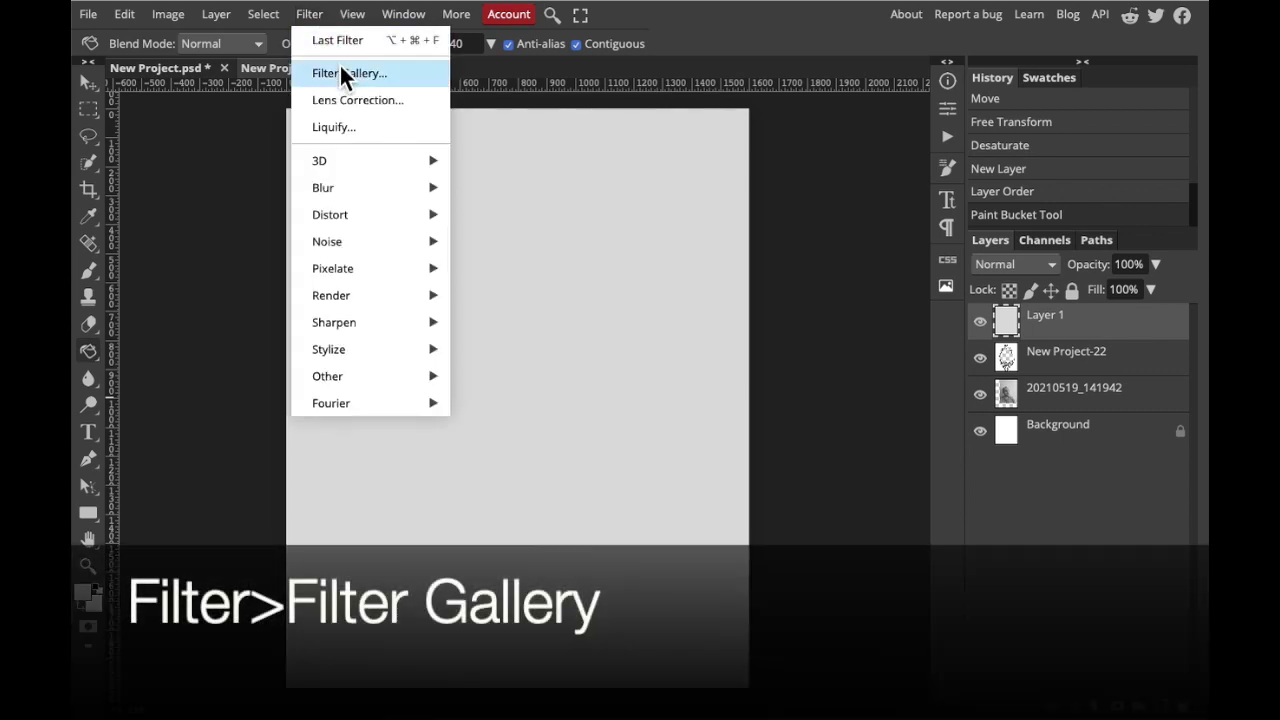
left_click(341, 70)
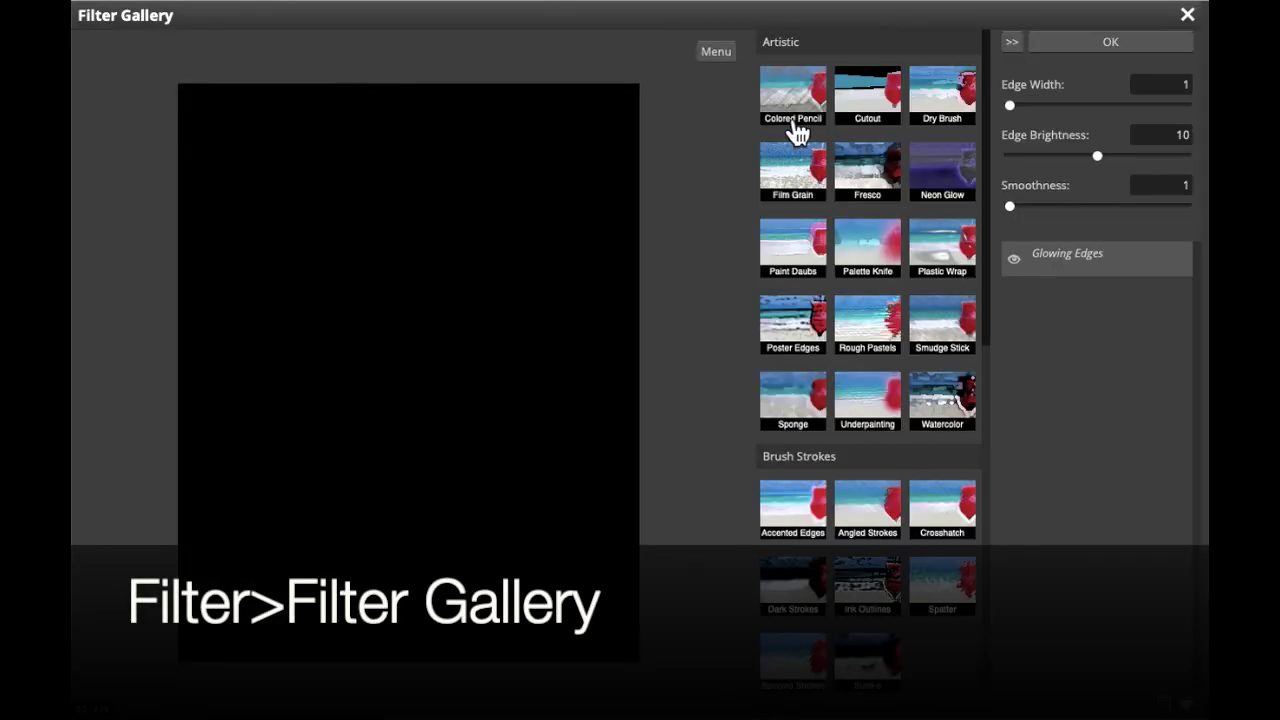
scroll(866, 163, "down", 6)
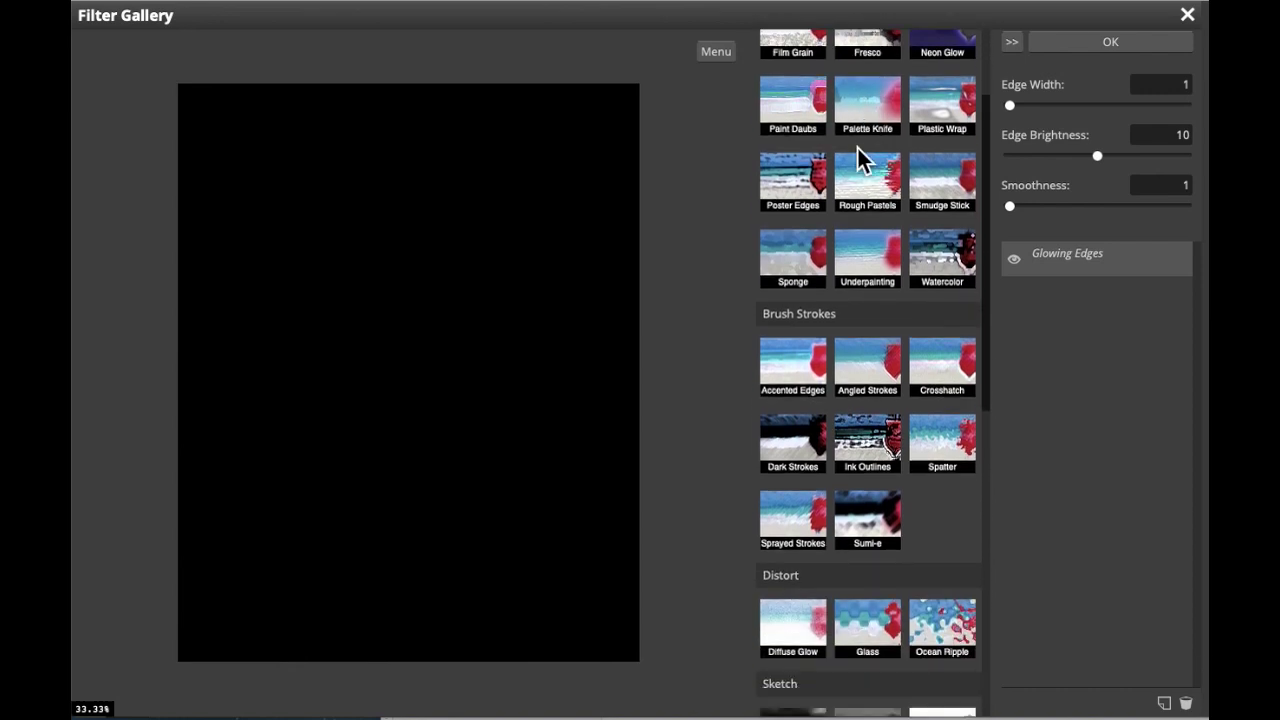
scroll(860, 160, "down", 3)
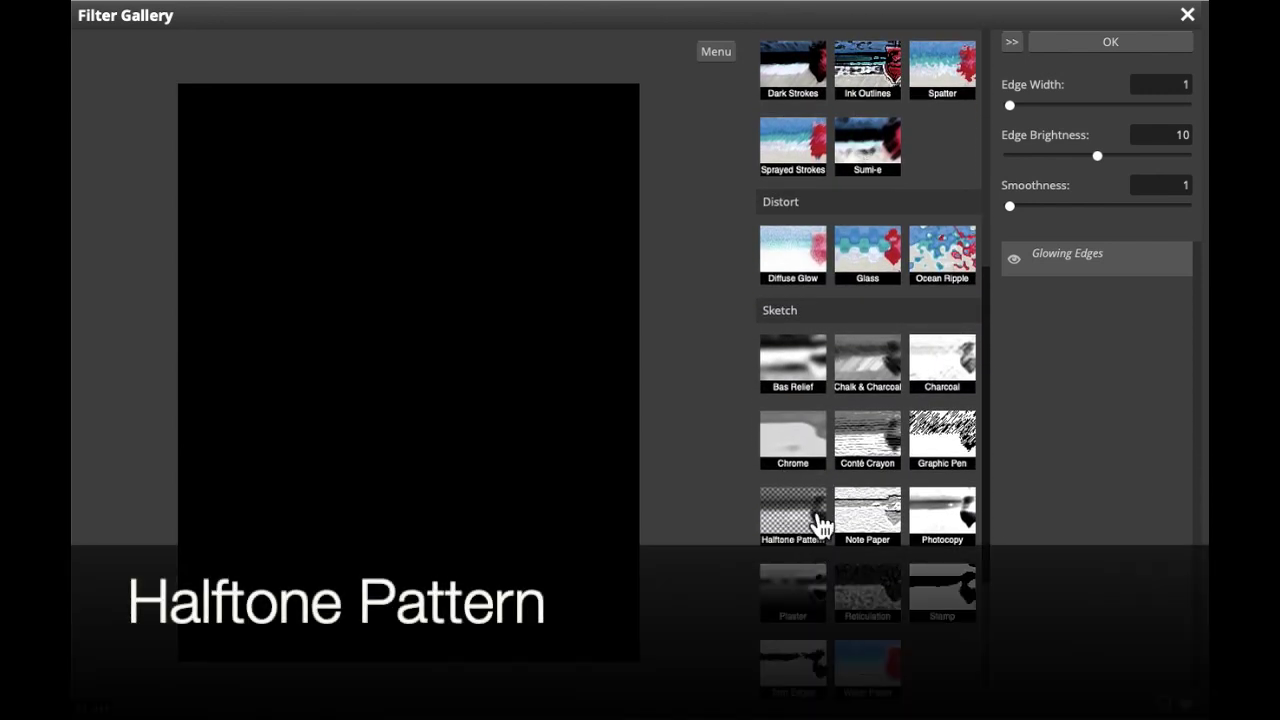
left_click(820, 525)
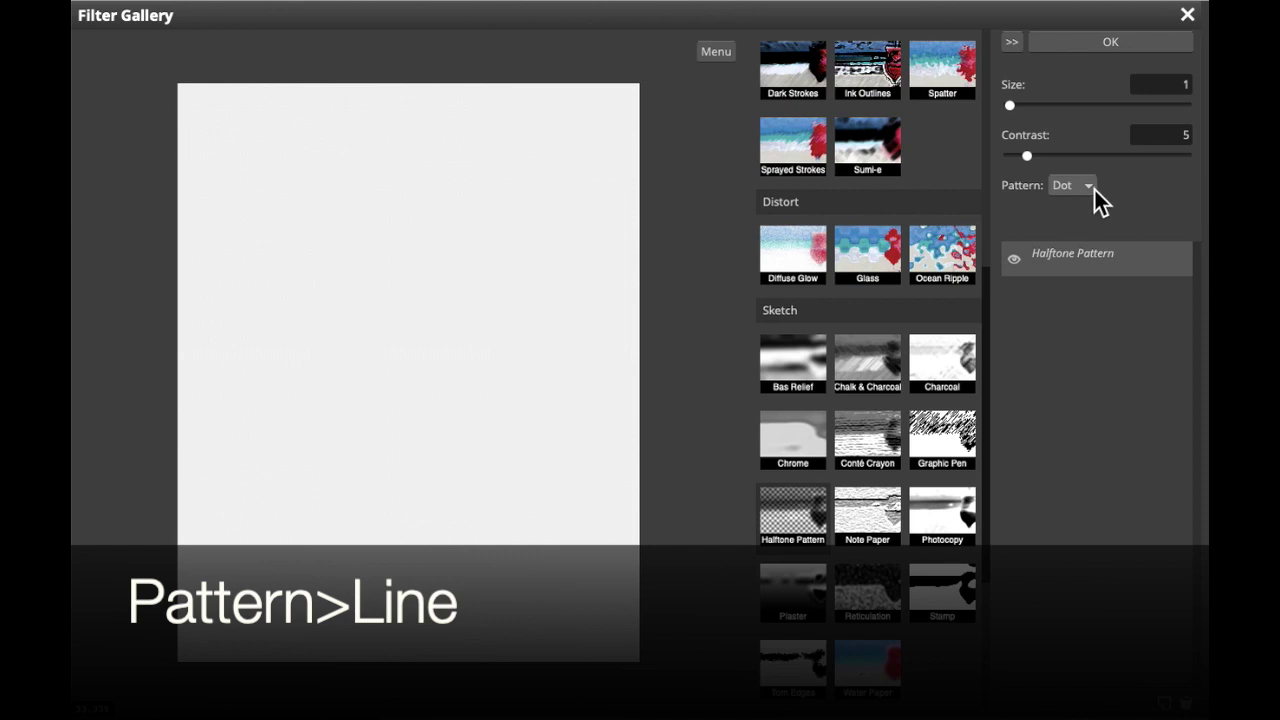
left_click(1095, 190)
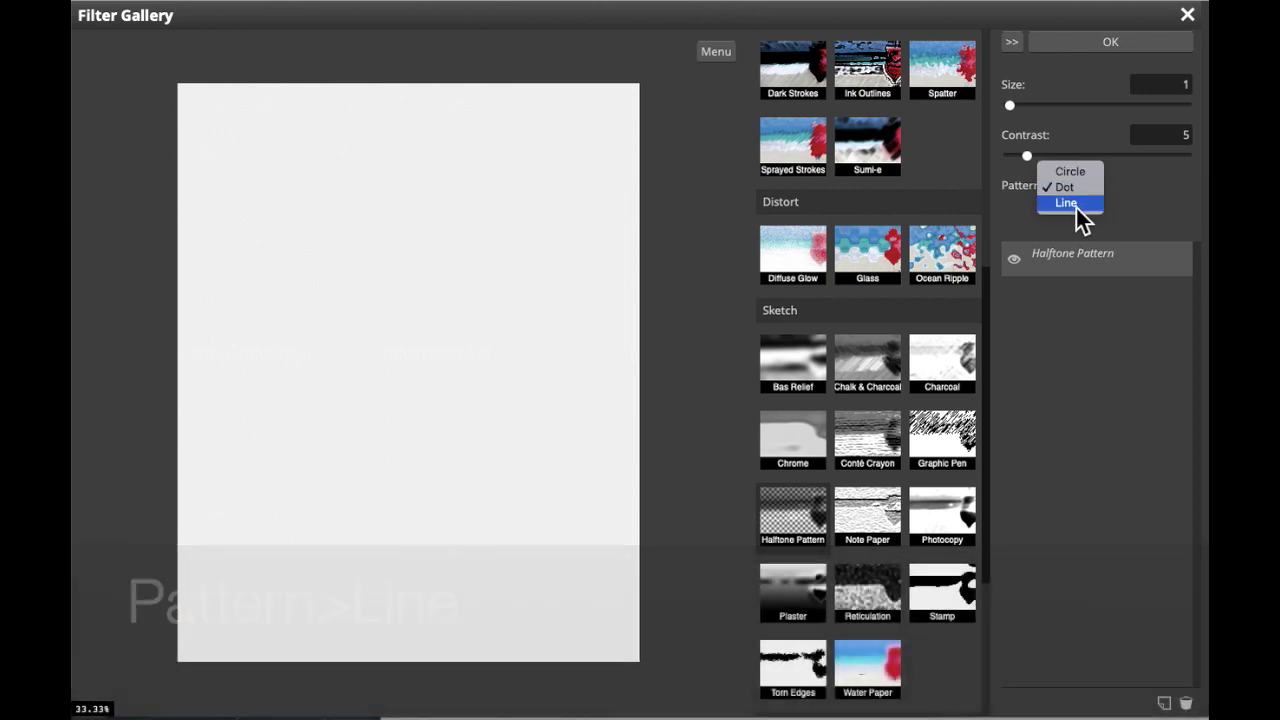
left_click(1072, 204)
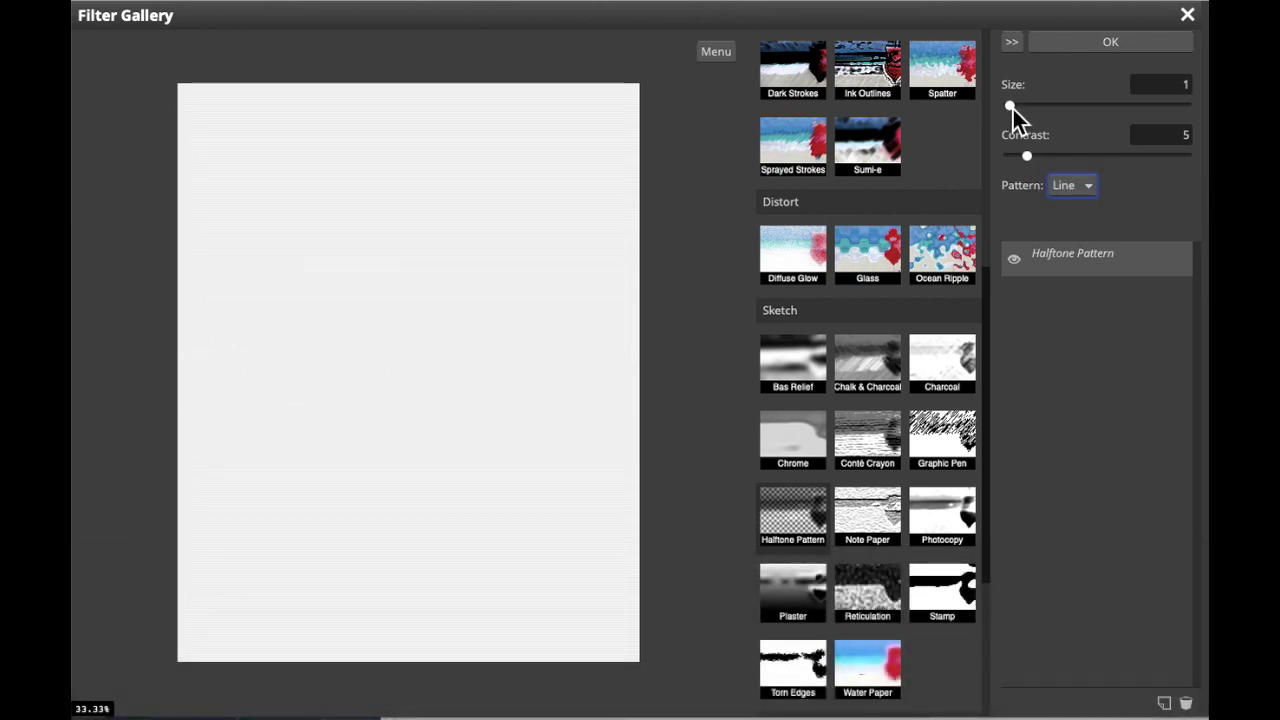
left_click(1180, 88)
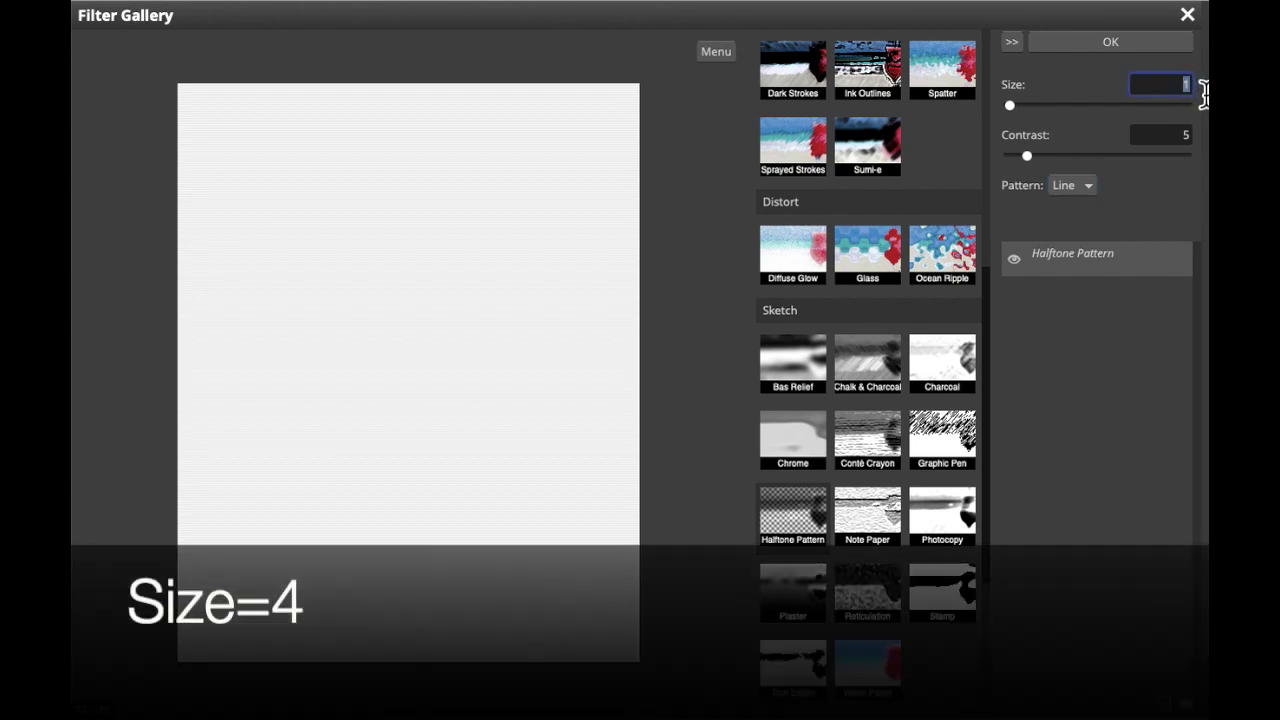
type("4")
left_click_drag(1030, 159, 1200, 170)
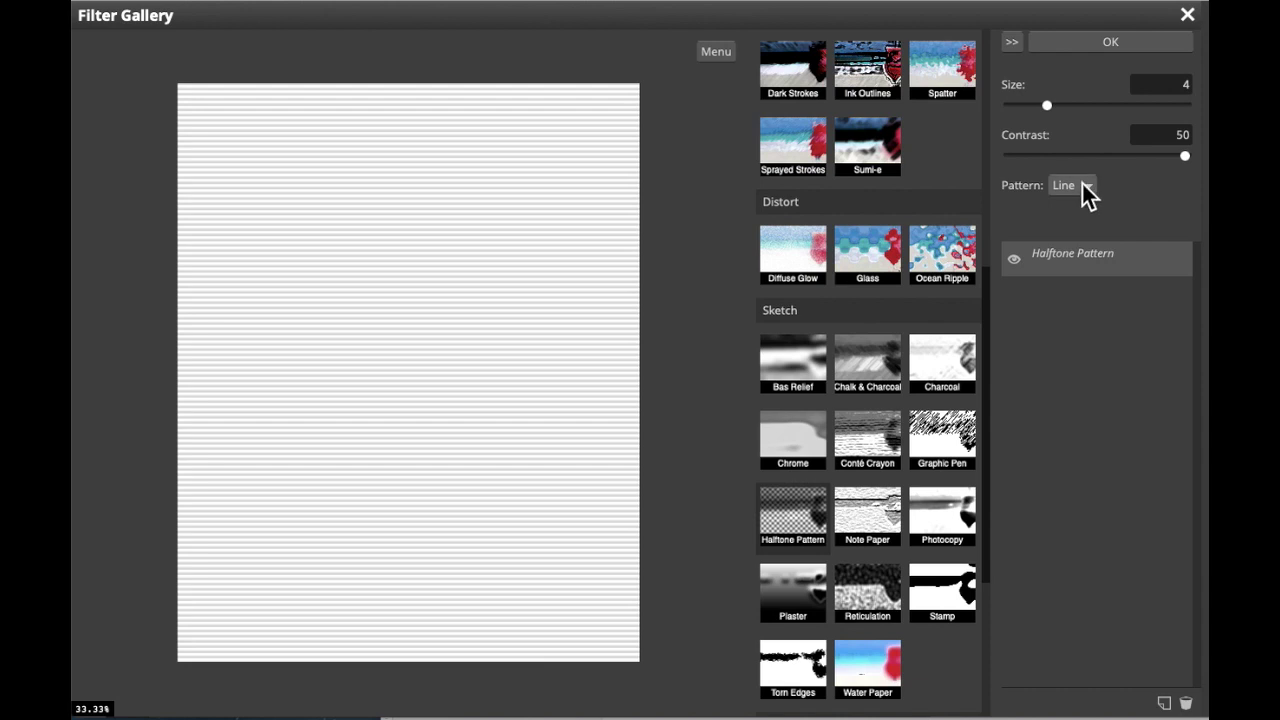
left_click(1111, 45)
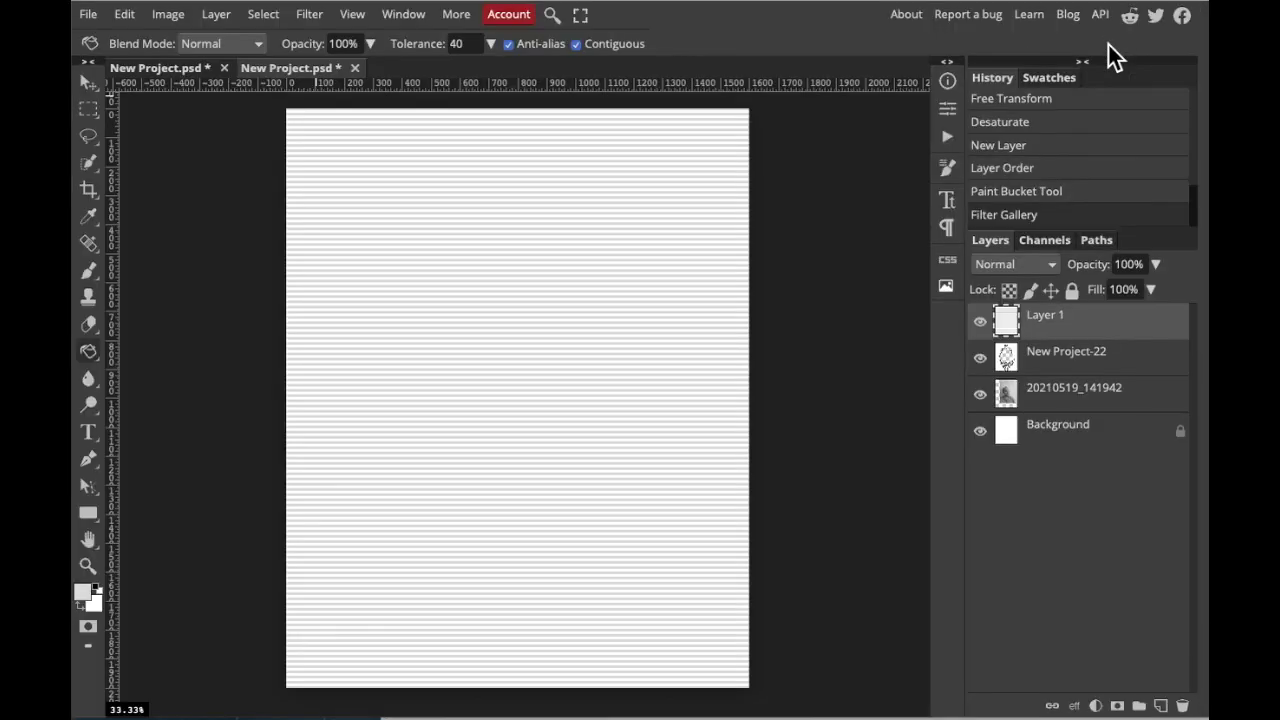
Apply a Threshold of 251 to Layer 1, turning the grey stripes crisp black and white
left_click(170, 18)
mouse_move(177, 44)
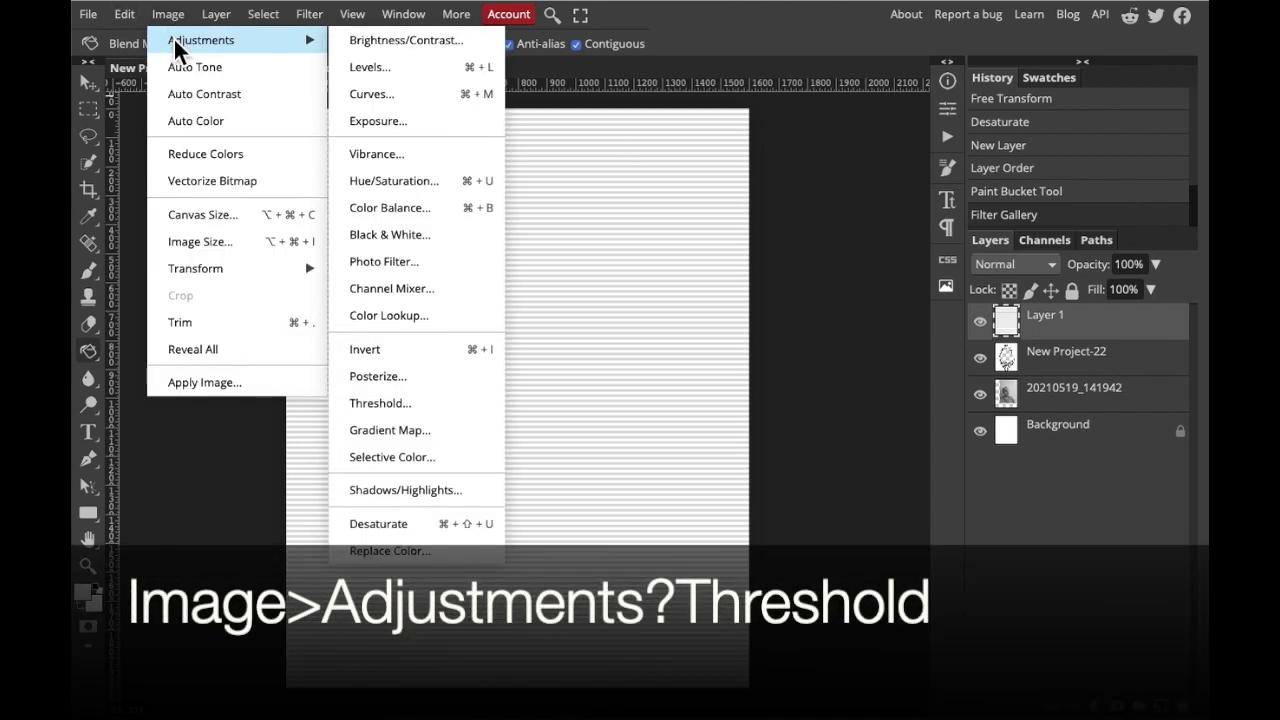
left_click(383, 405)
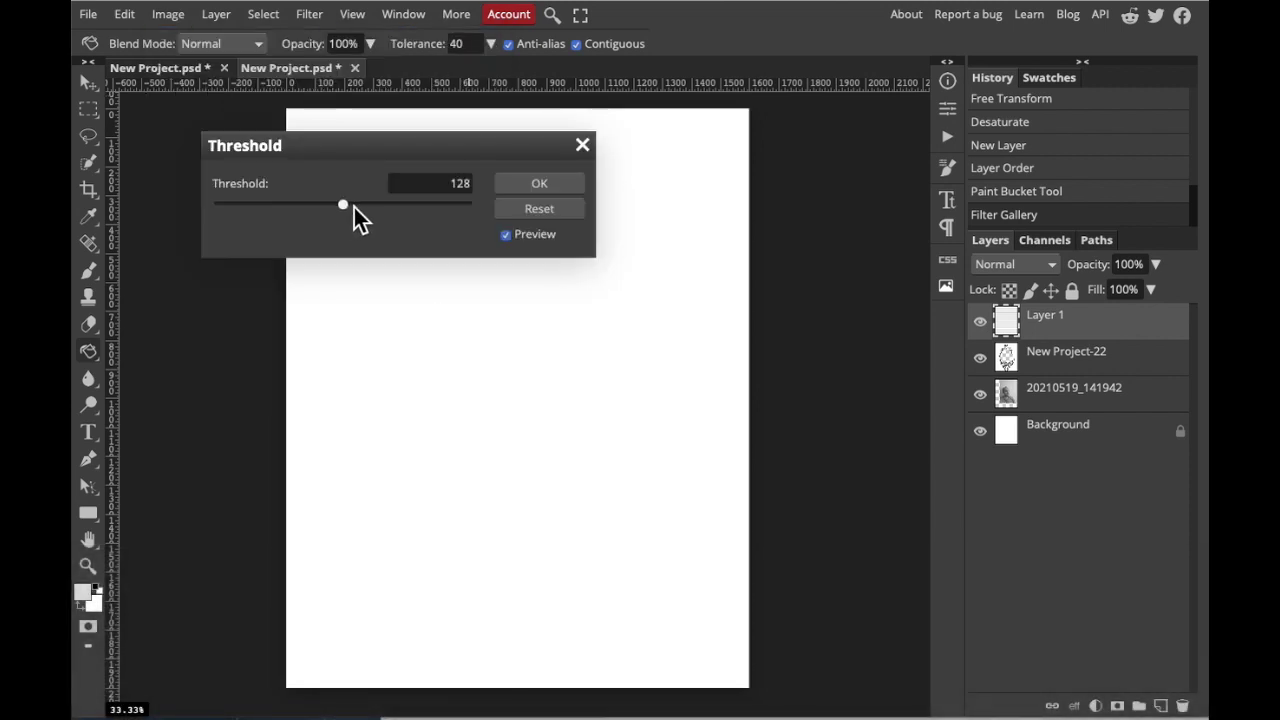
left_click_drag(354, 207, 464, 204)
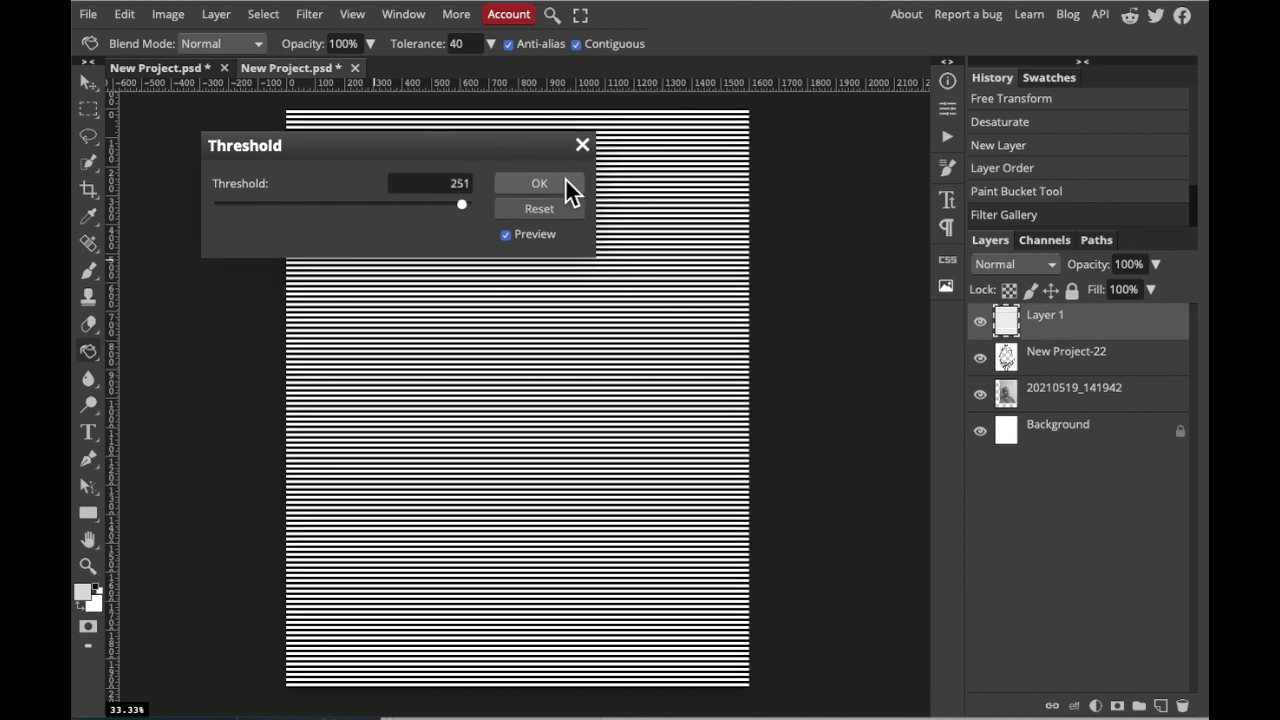
left_click(539, 184)
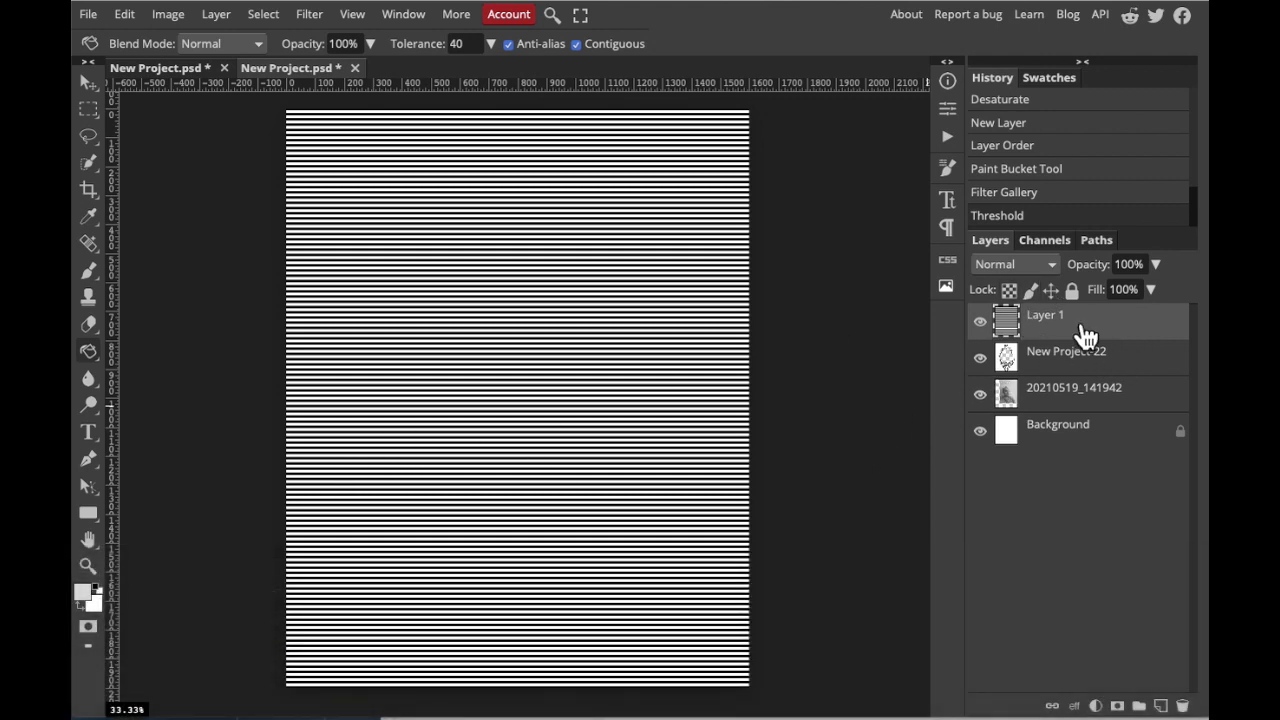
Distort Layer 1 with a Wave filter using a minimum wave length of 186
left_click(310, 16)
mouse_move(337, 216)
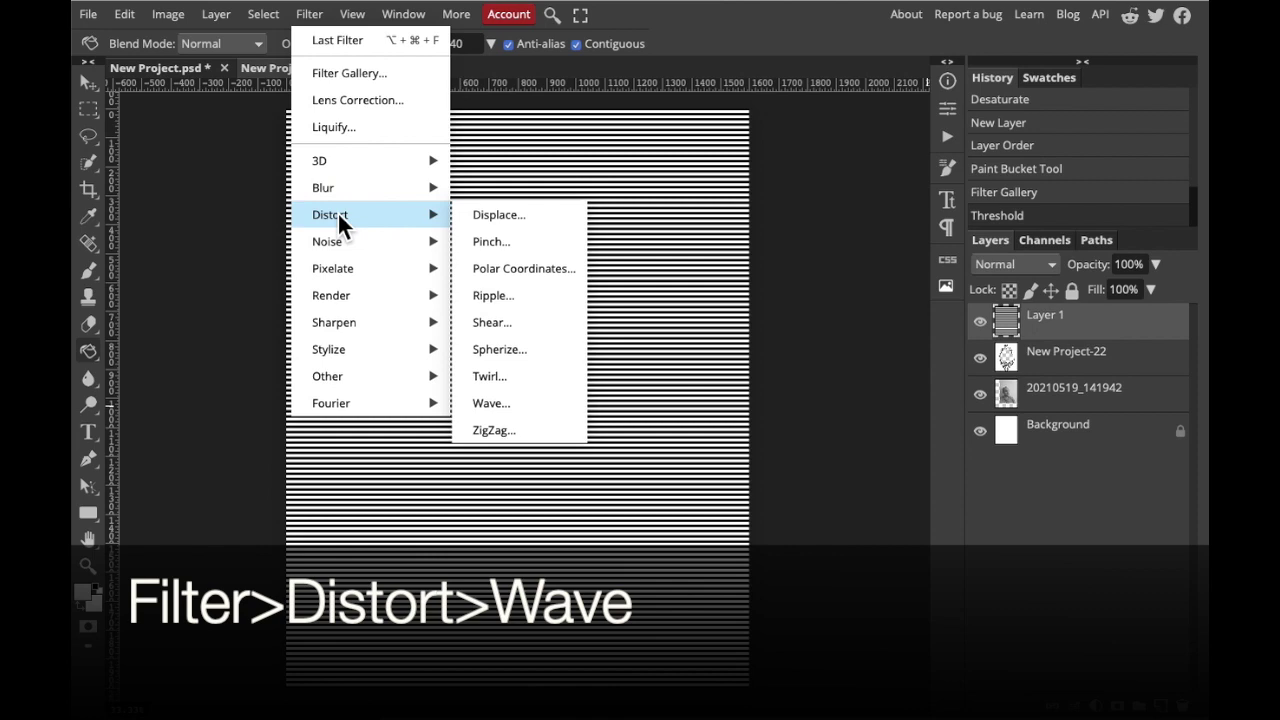
left_click(488, 403)
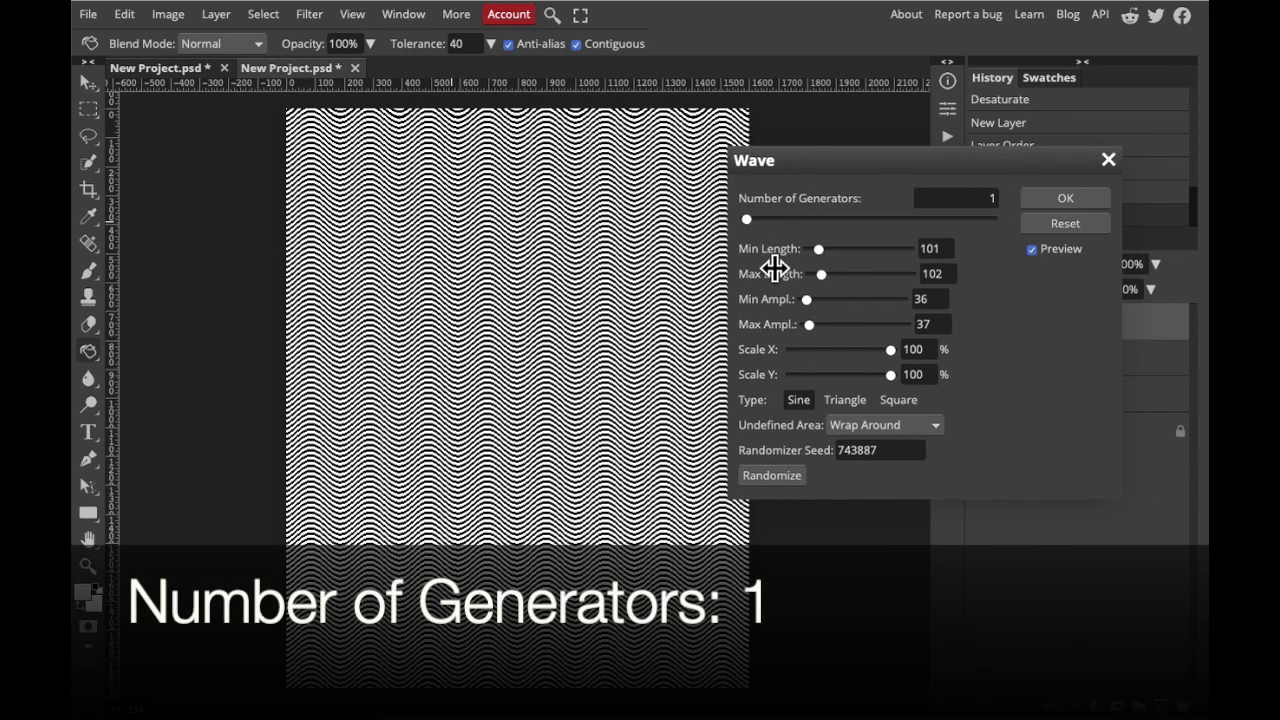
double_click(940, 250)
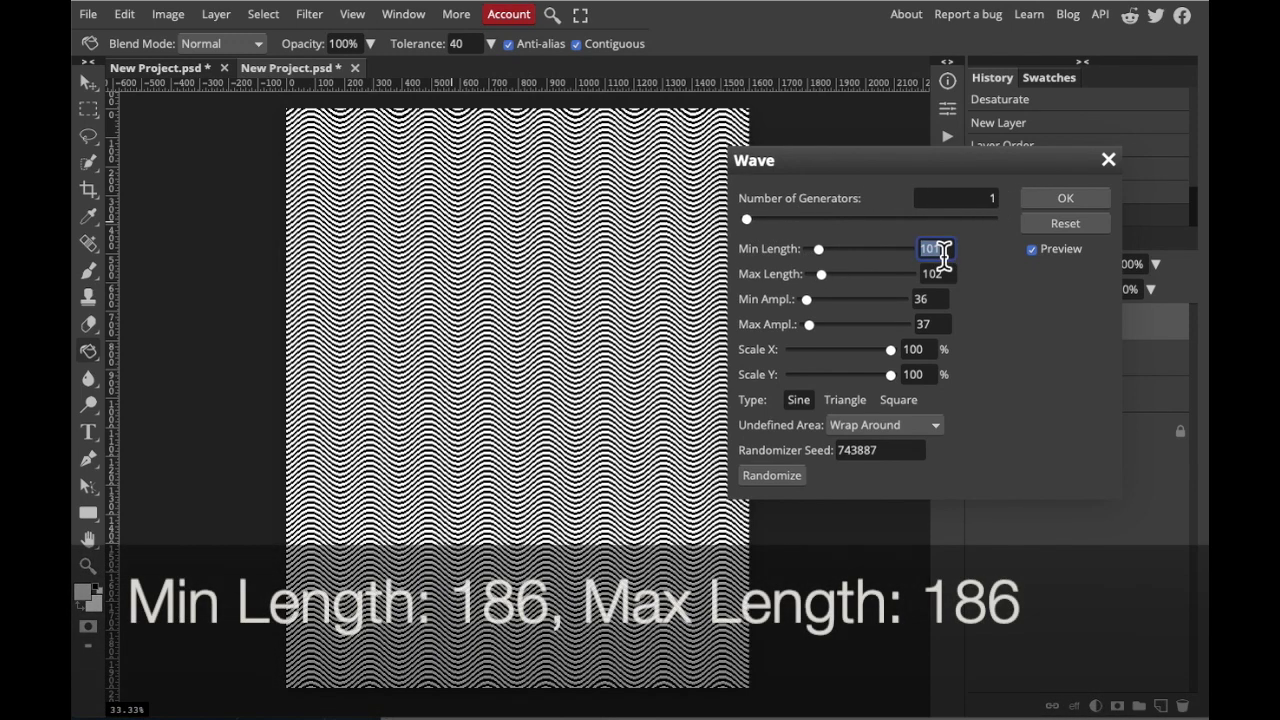
type("186")
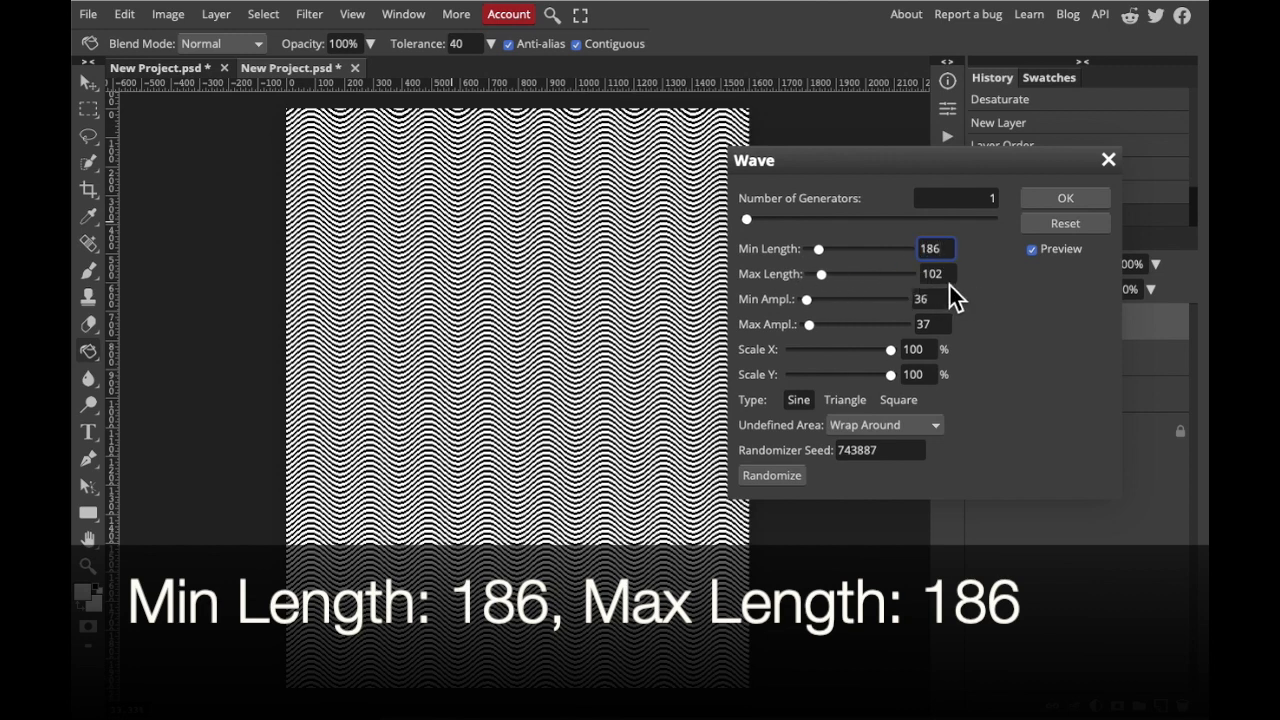
key("Return")
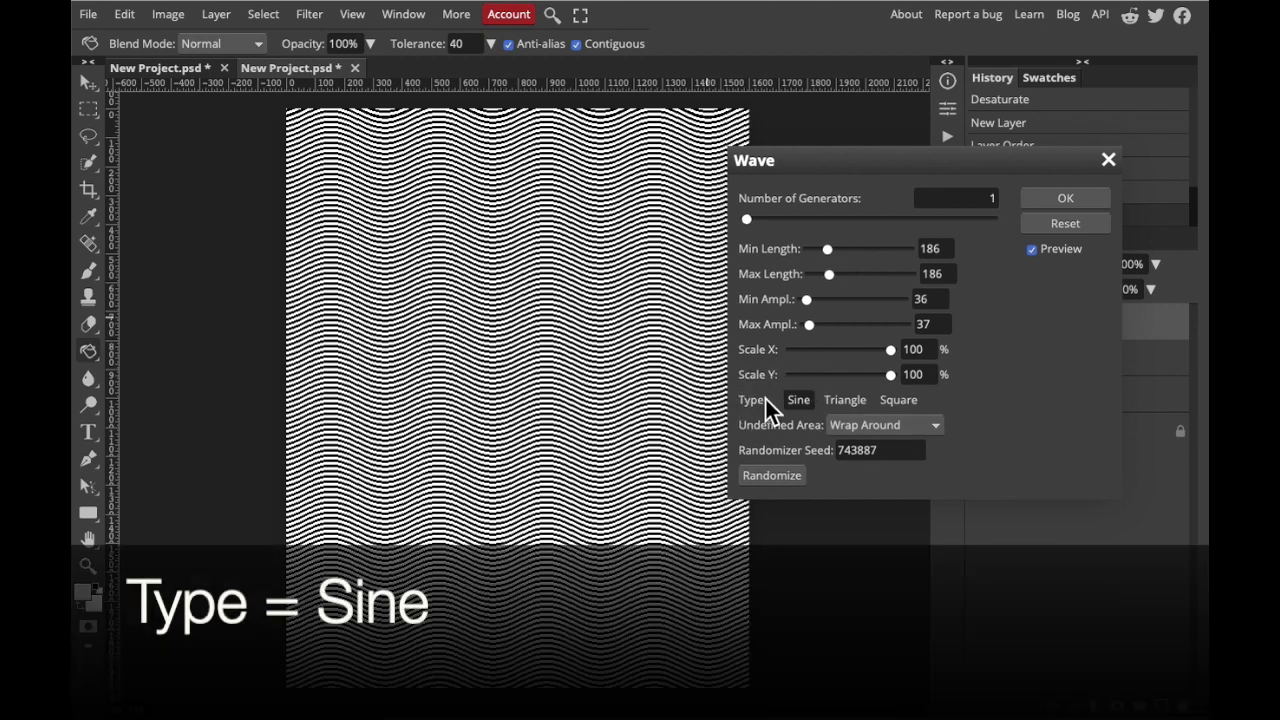
left_click(1065, 200)
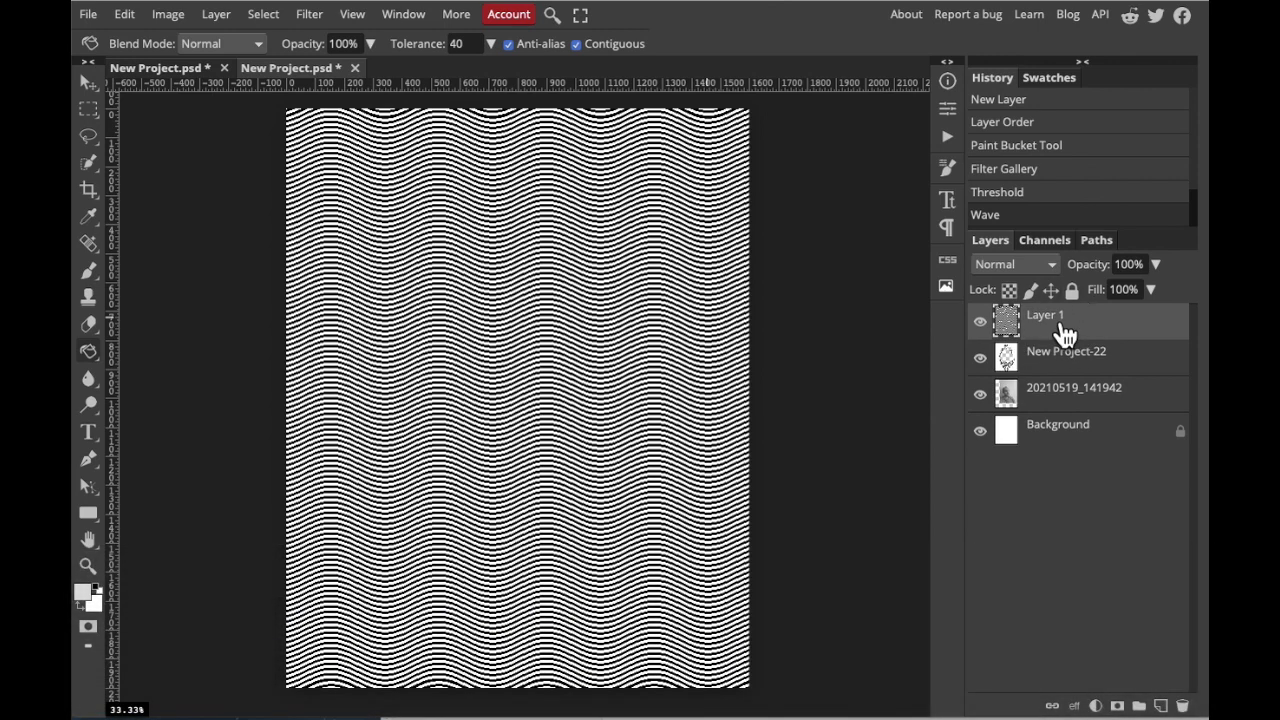
Duplicate Layer 1 and rotate the copy 90° using the Move tool's transform controls
right_click(1064, 334)
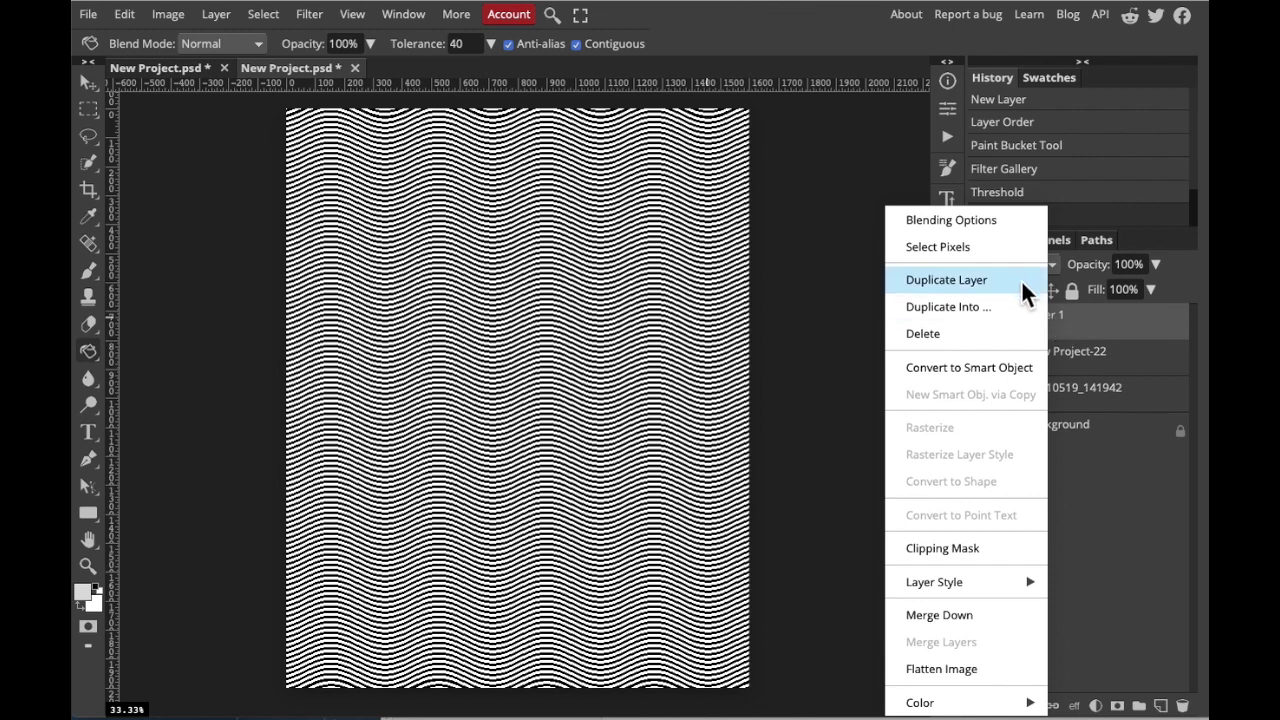
left_click(991, 281)
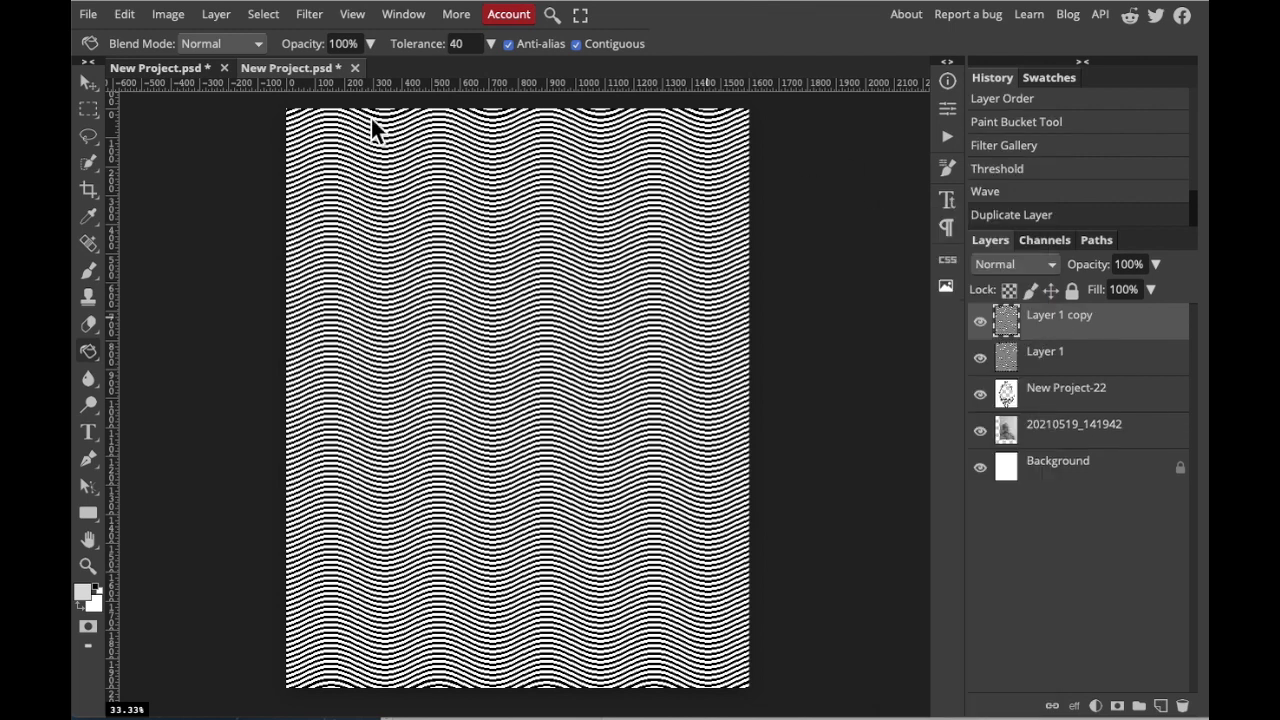
left_click(90, 82)
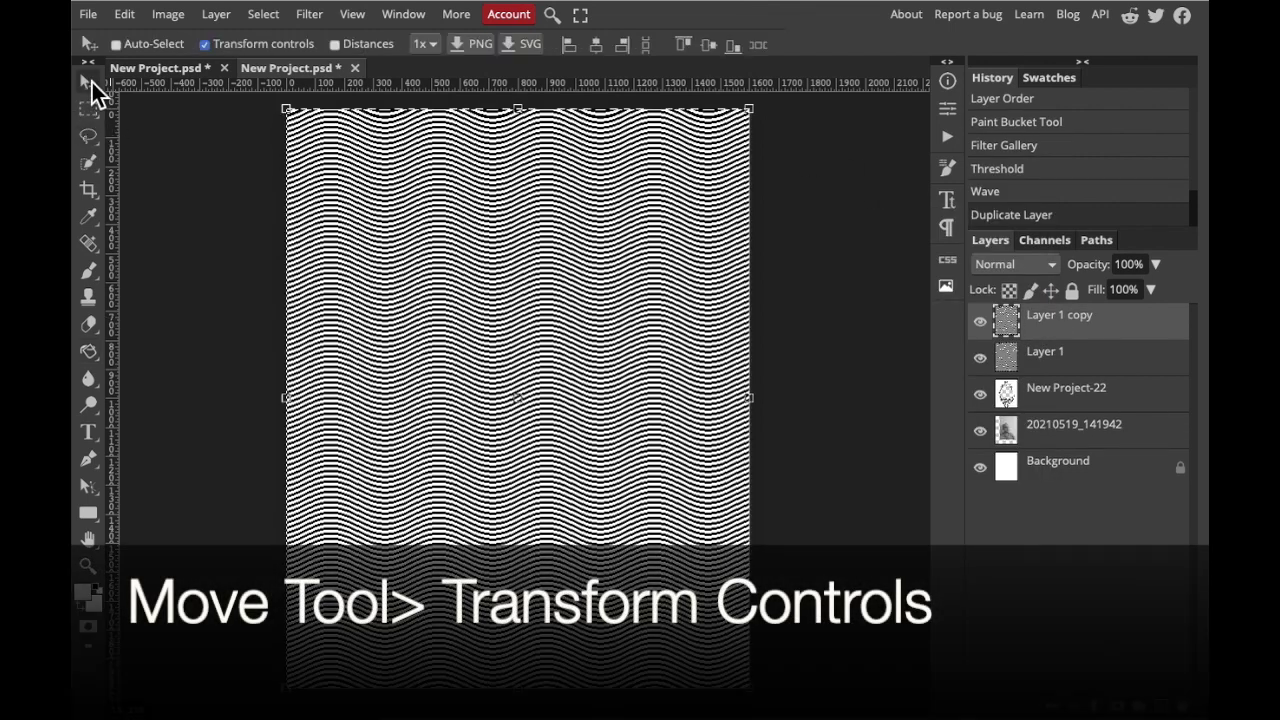
left_click(204, 45)
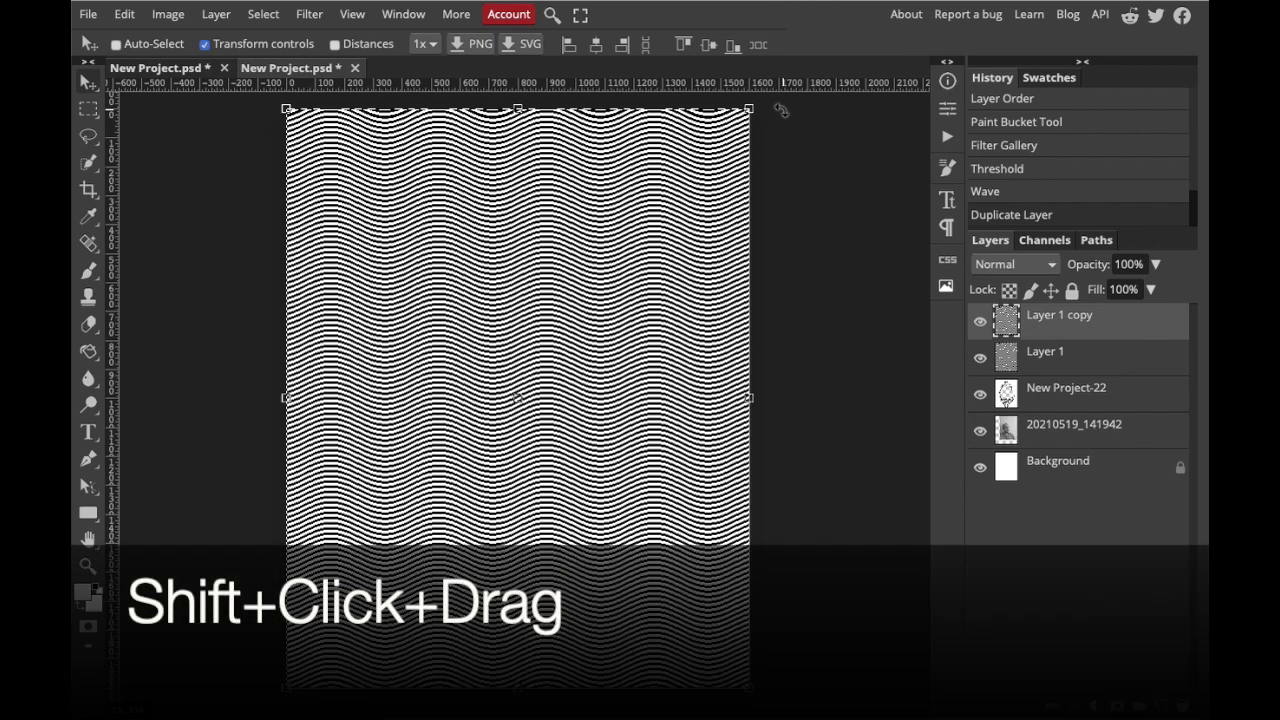
left_click_drag(781, 110, 754, 608)
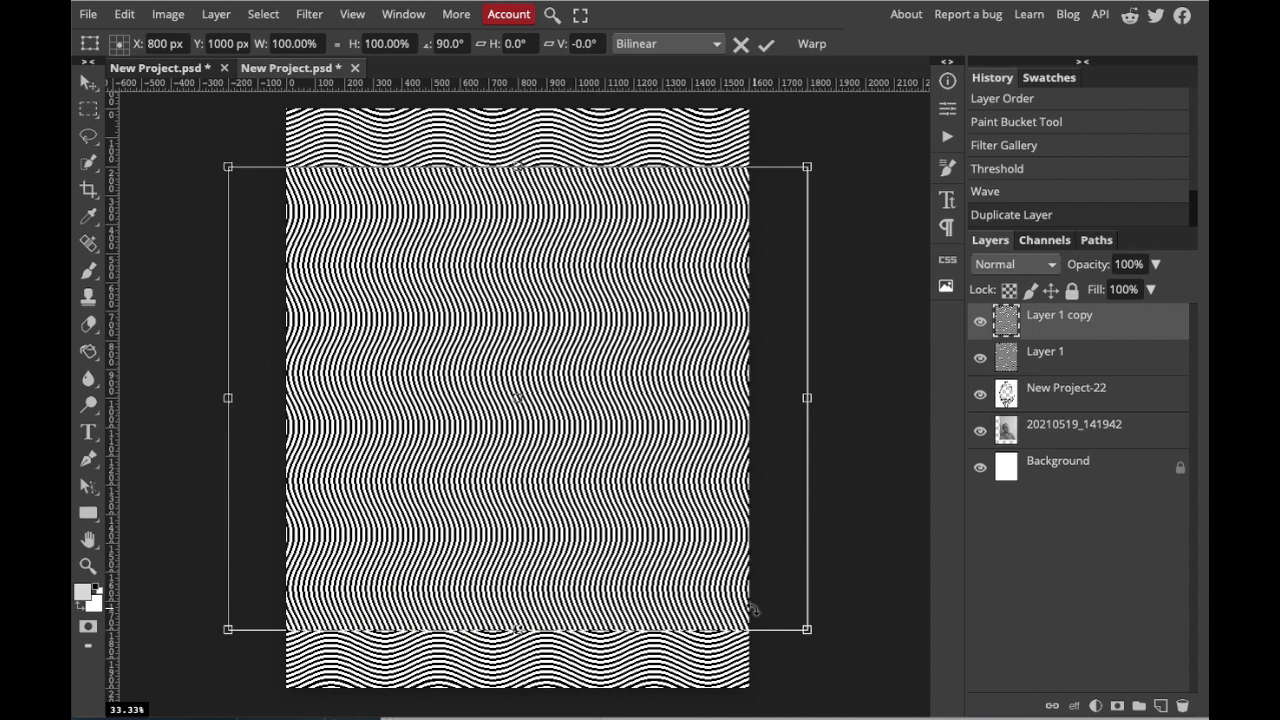
Commit the rotation, then stretch the copy to 80% width and 125% height across the canvas
left_click(766, 45)
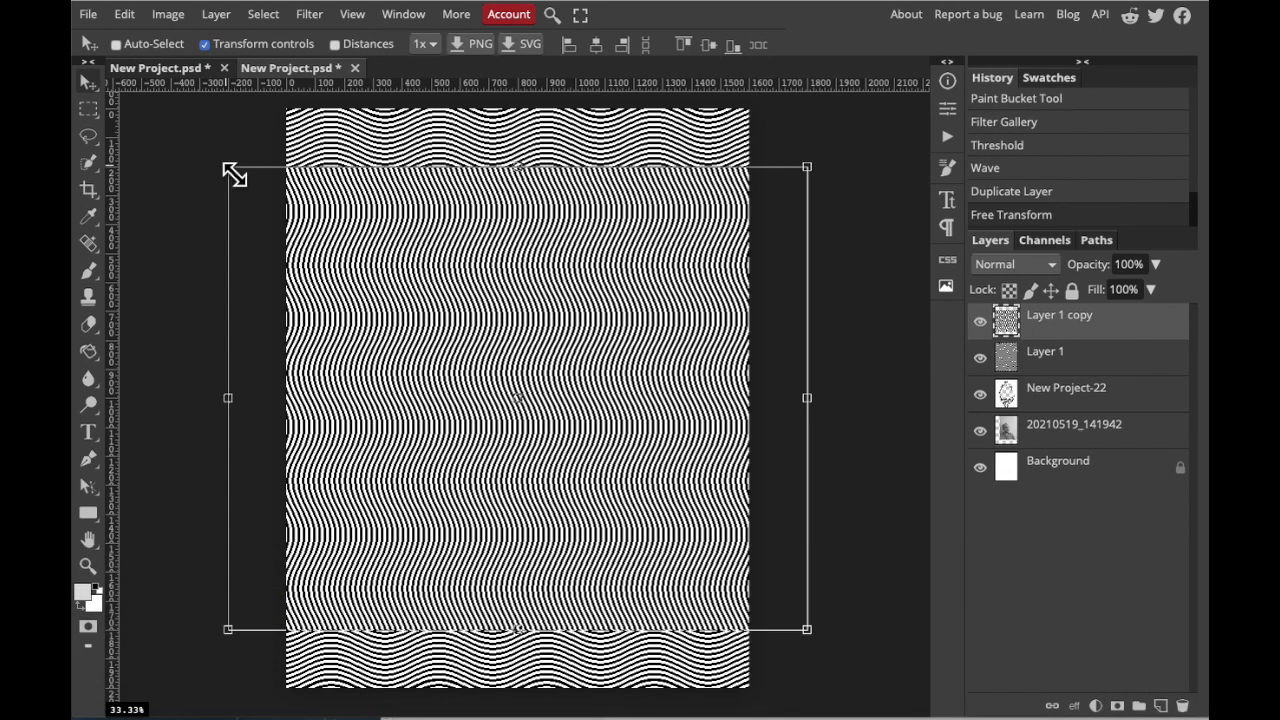
left_click_drag(228, 167, 284, 108)
left_click_drag(807, 109, 749, 108)
left_click_drag(522, 630, 517, 688)
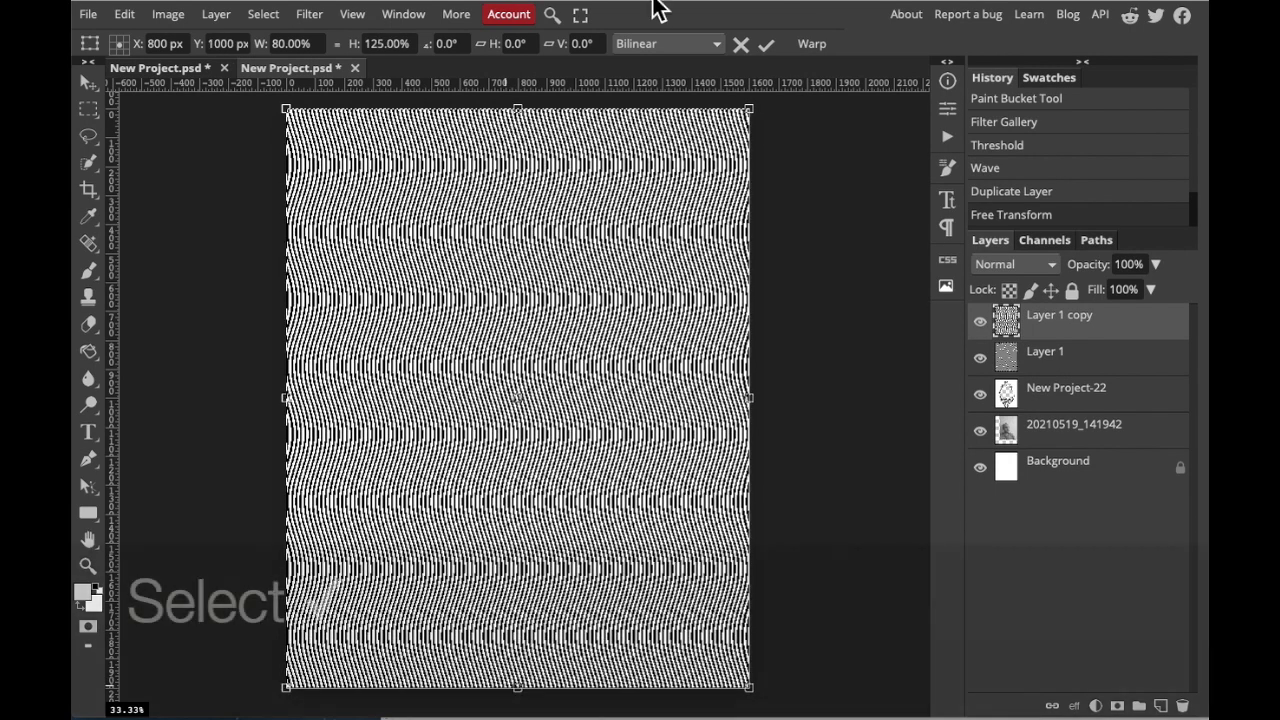
left_click(768, 46)
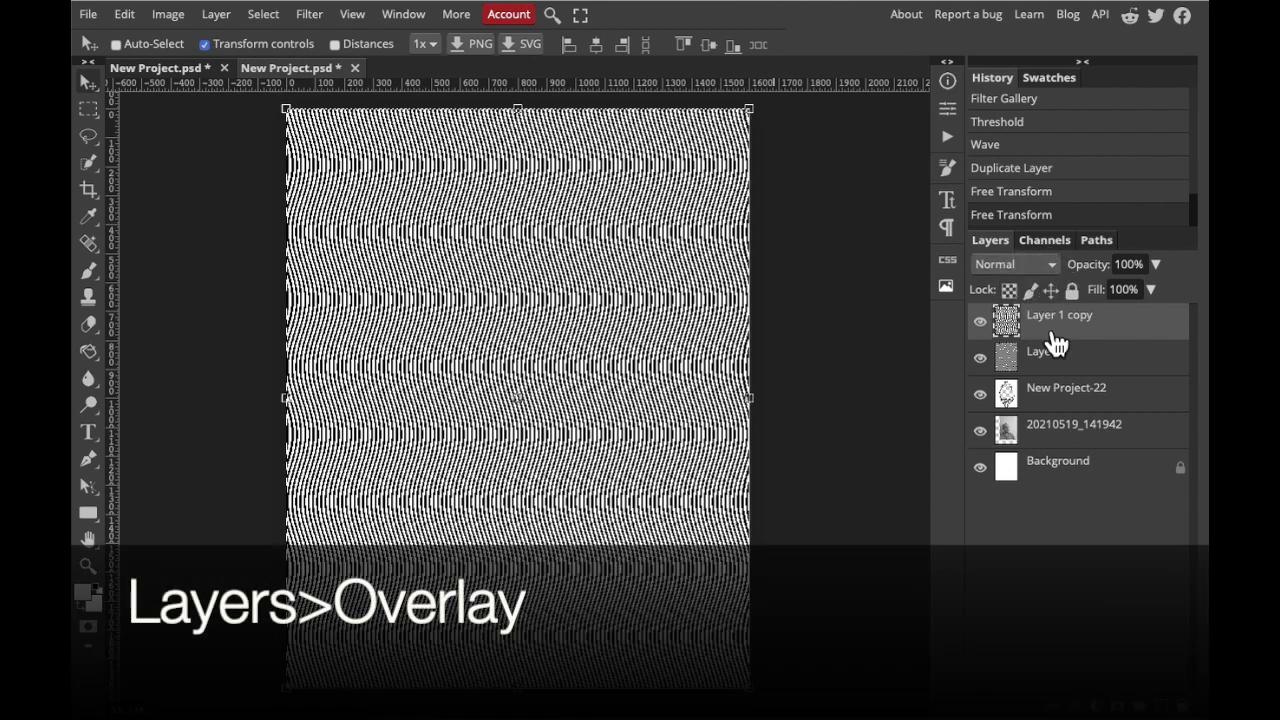
Set the blend mode of both Layer 1 copy and Layer 1 to Overlay
left_click(1048, 262)
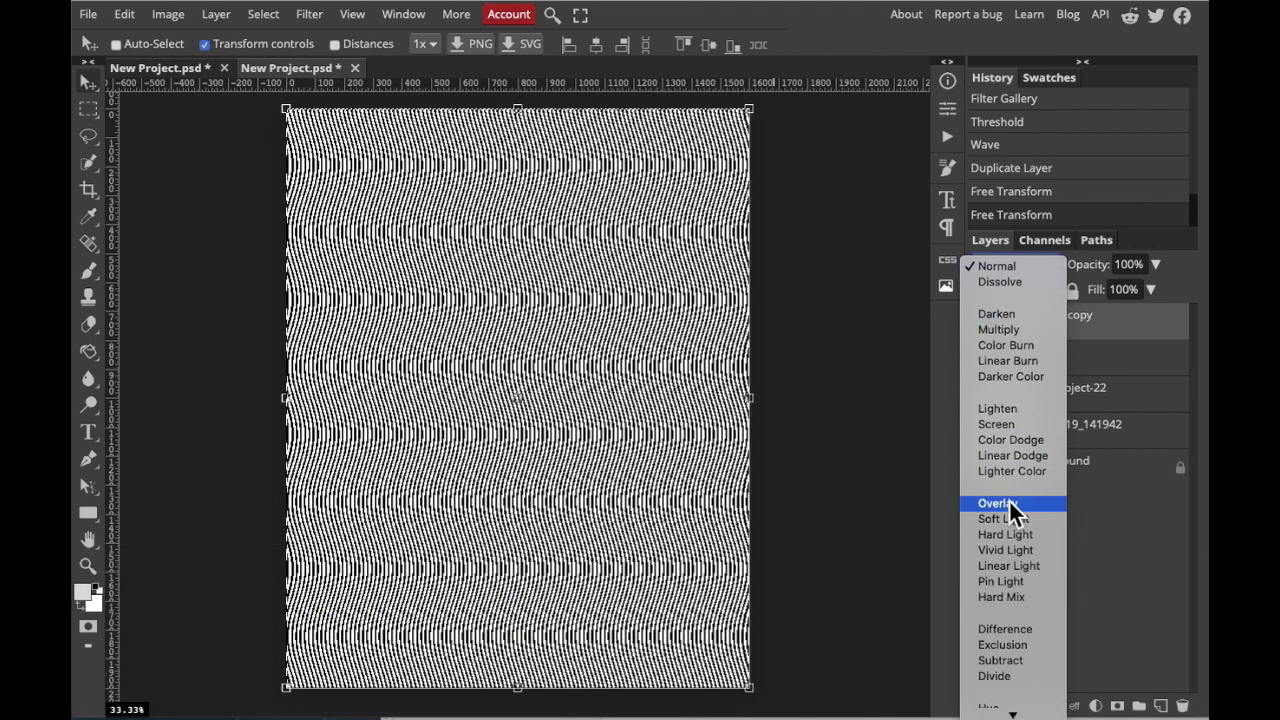
left_click(1008, 503)
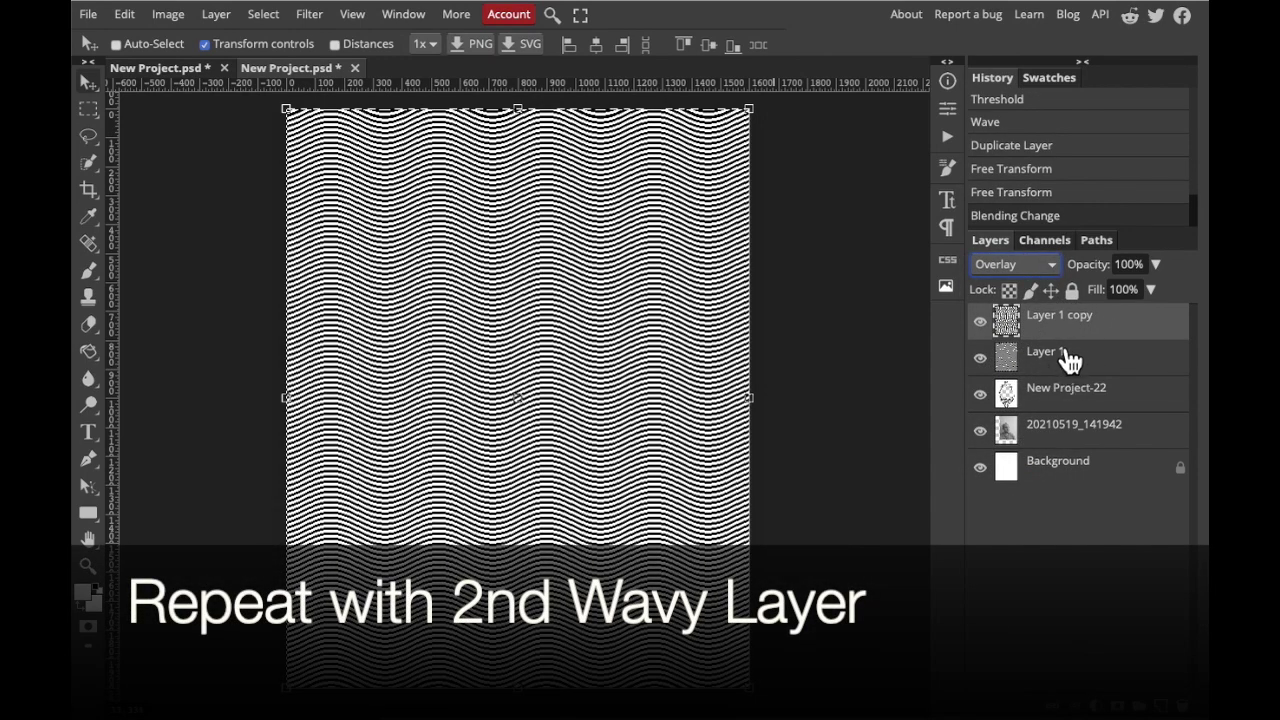
left_click(1060, 370)
left_click(1015, 264)
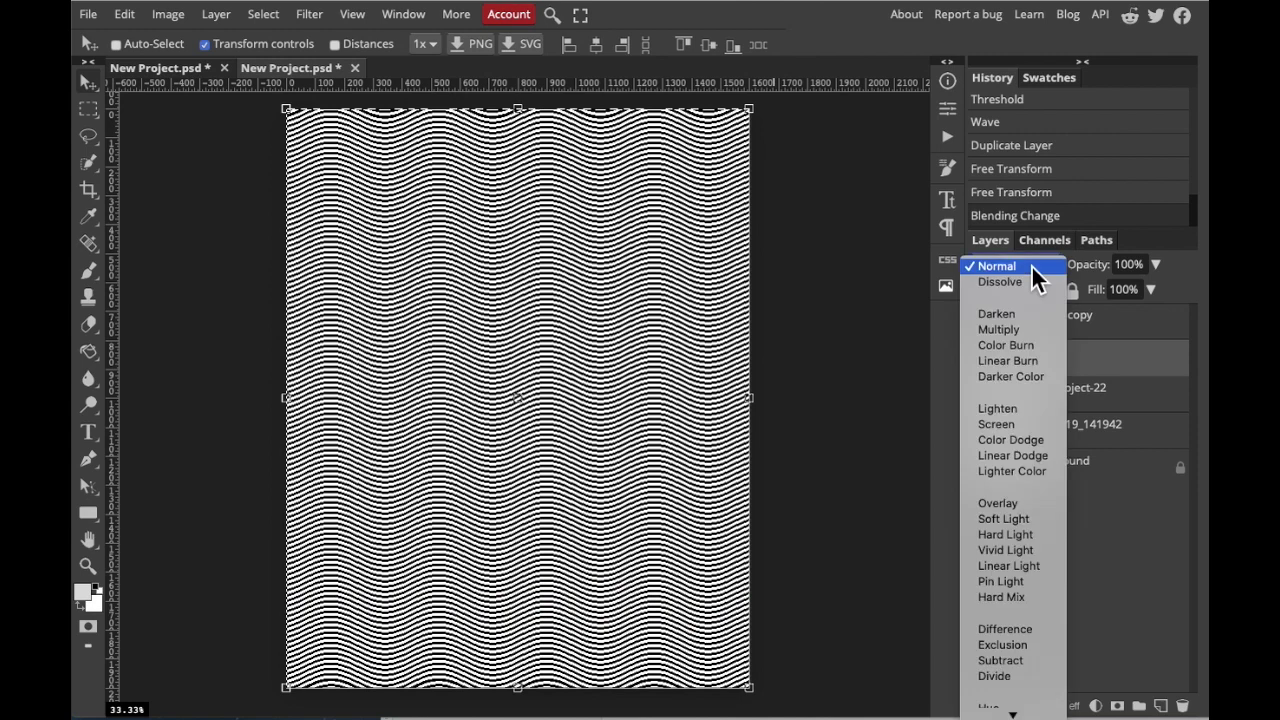
left_click(1002, 500)
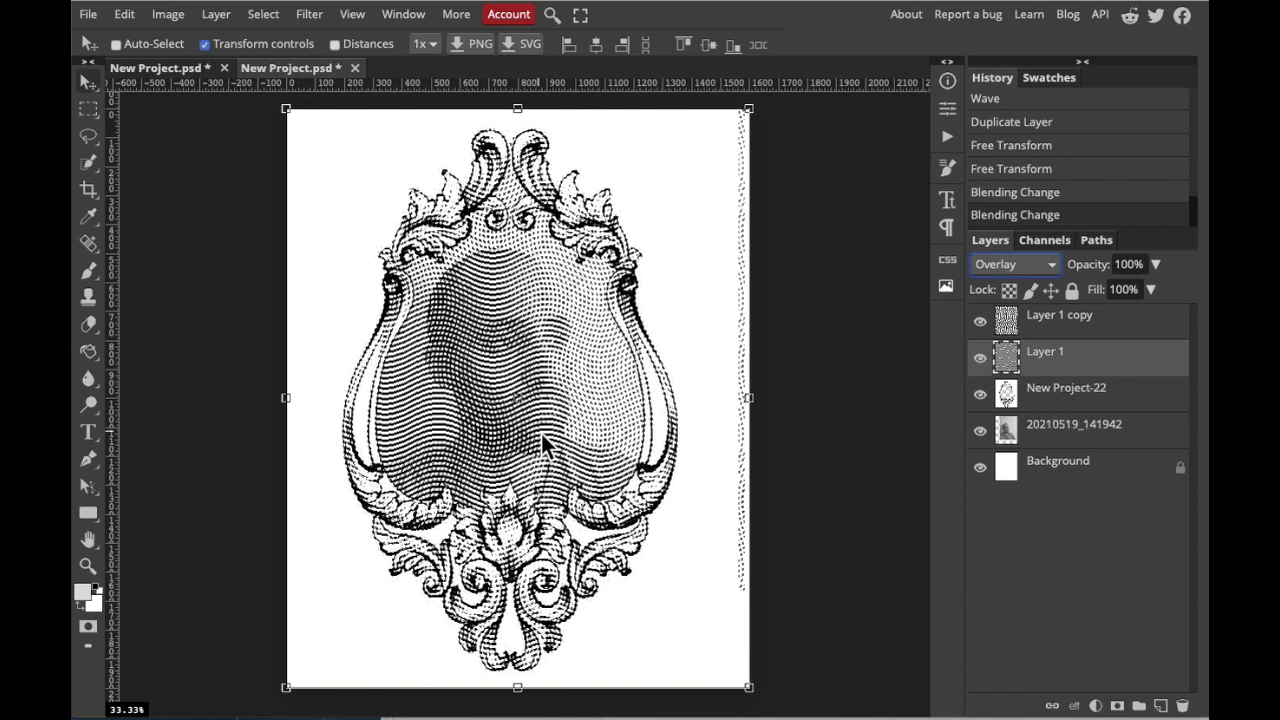
Enlarge the New Project-22 ornate frame layer proportionally to about 129%
left_click(1075, 400)
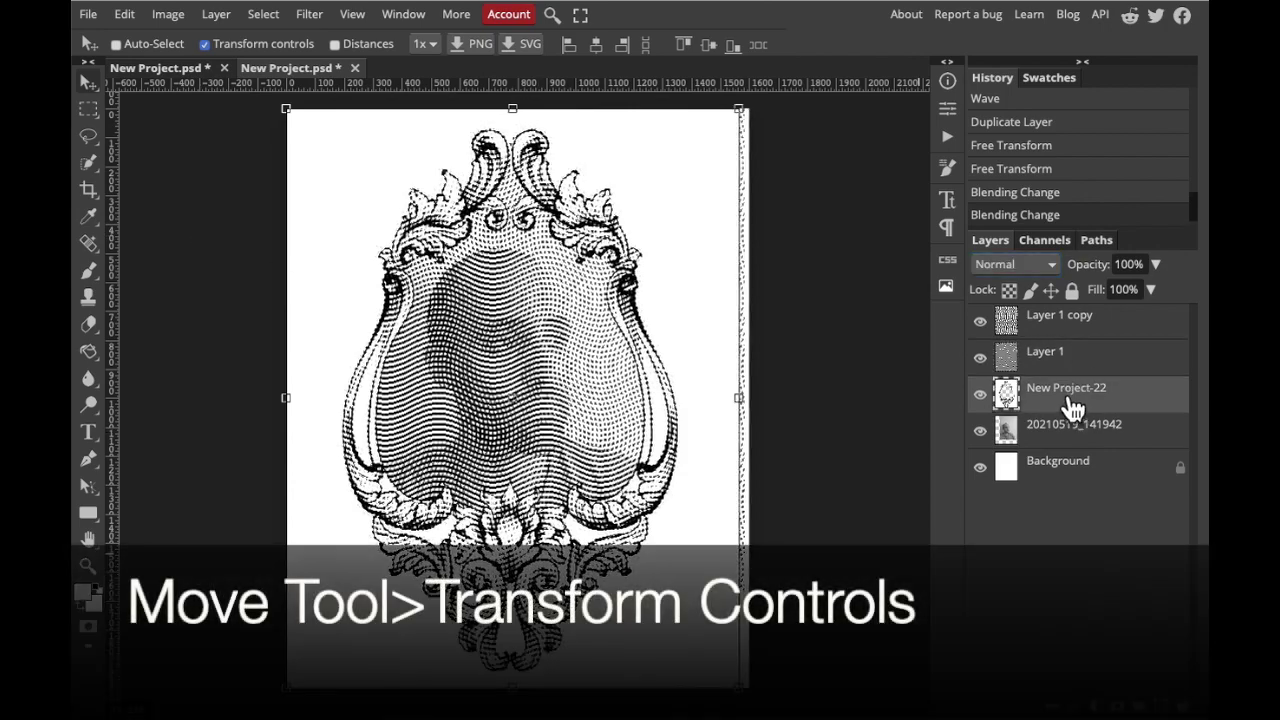
left_click_drag(740, 687, 858, 705)
left_click_drag(600, 400, 557, 374)
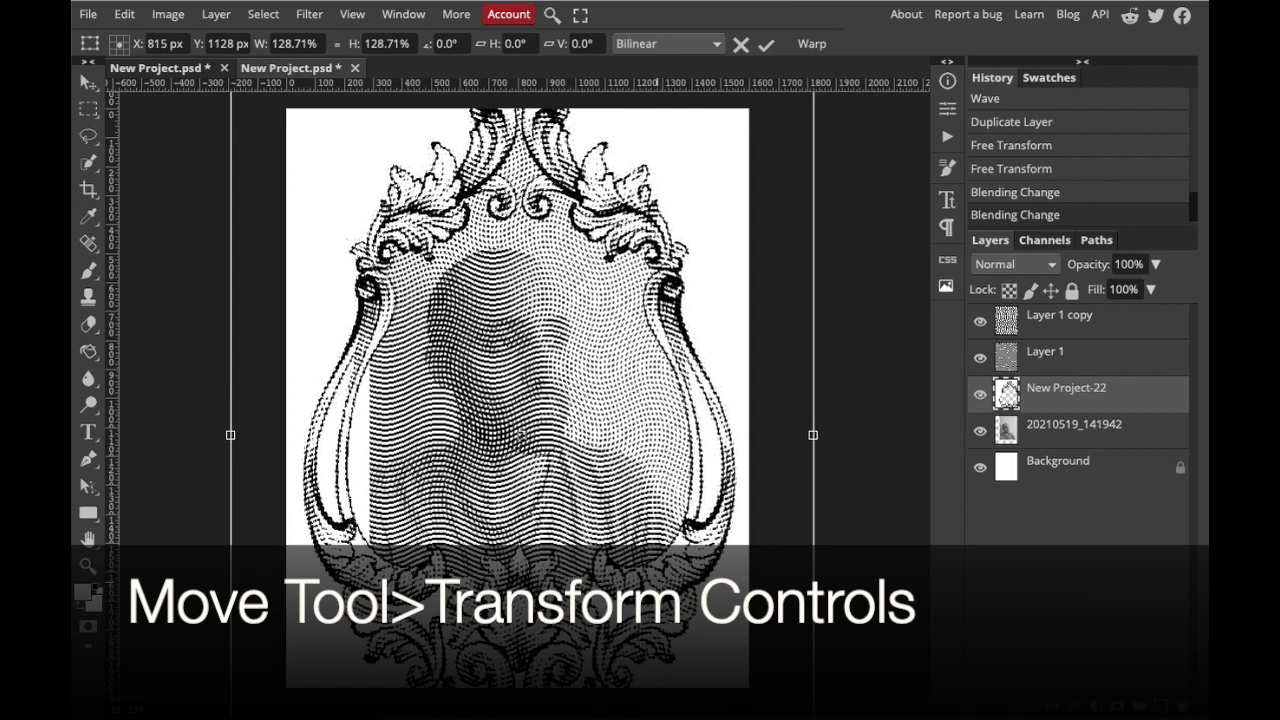
Scale the 20210519_141942 portrait to 125.79% and shift it up-left inside the frame
left_click(1060, 438)
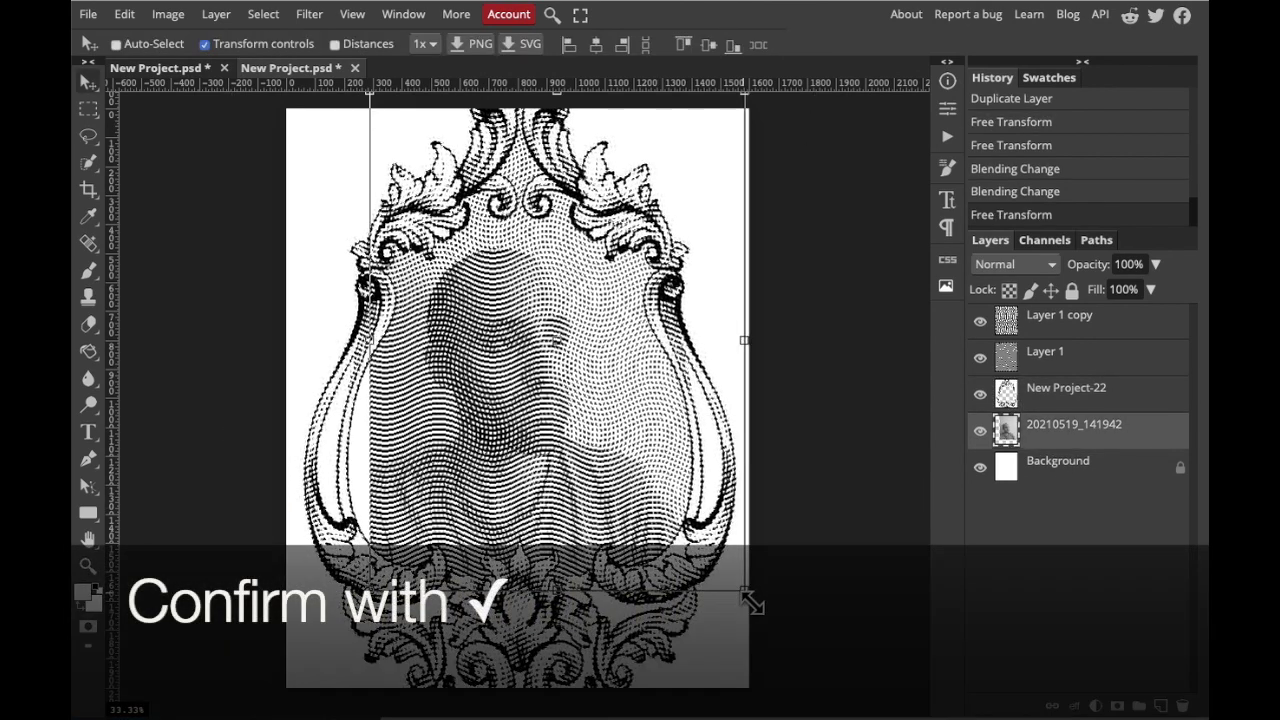
left_click_drag(751, 600, 842, 714)
left_click_drag(733, 584, 715, 548)
left_click(770, 46)
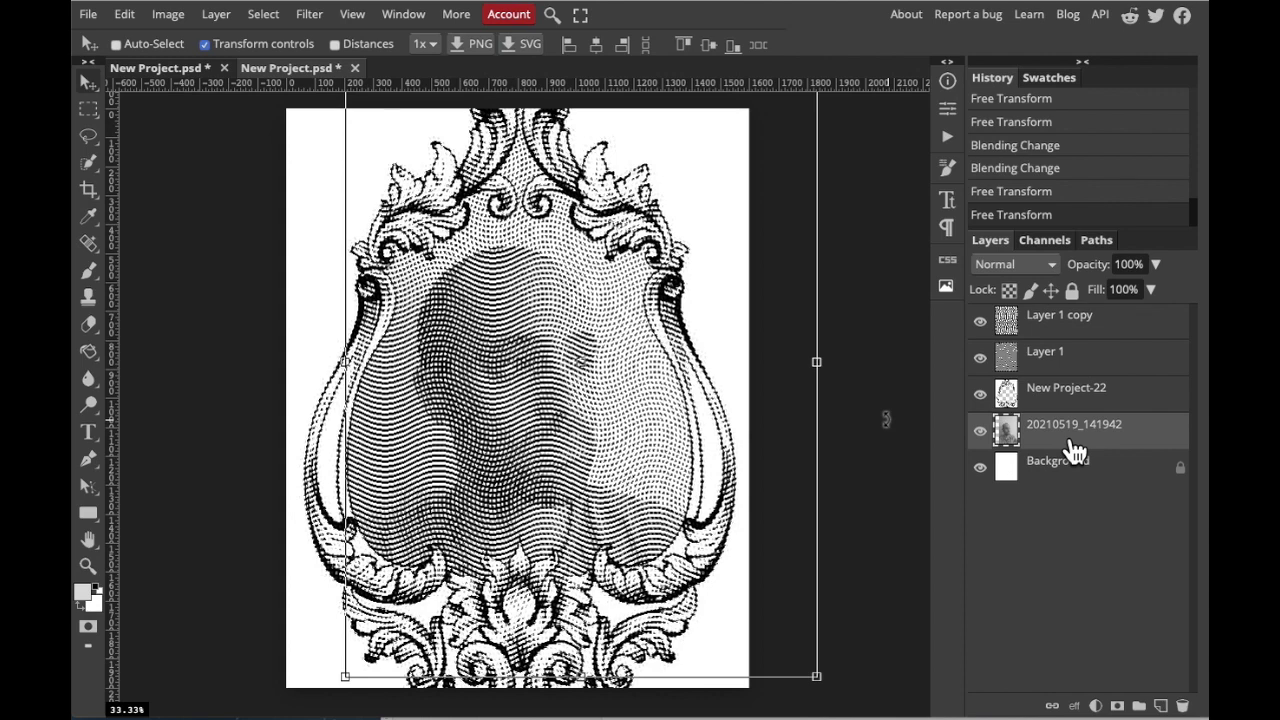
Apply Brightness/Contrast to the portrait with Contrast 100 and Brightness -32
left_click(172, 16)
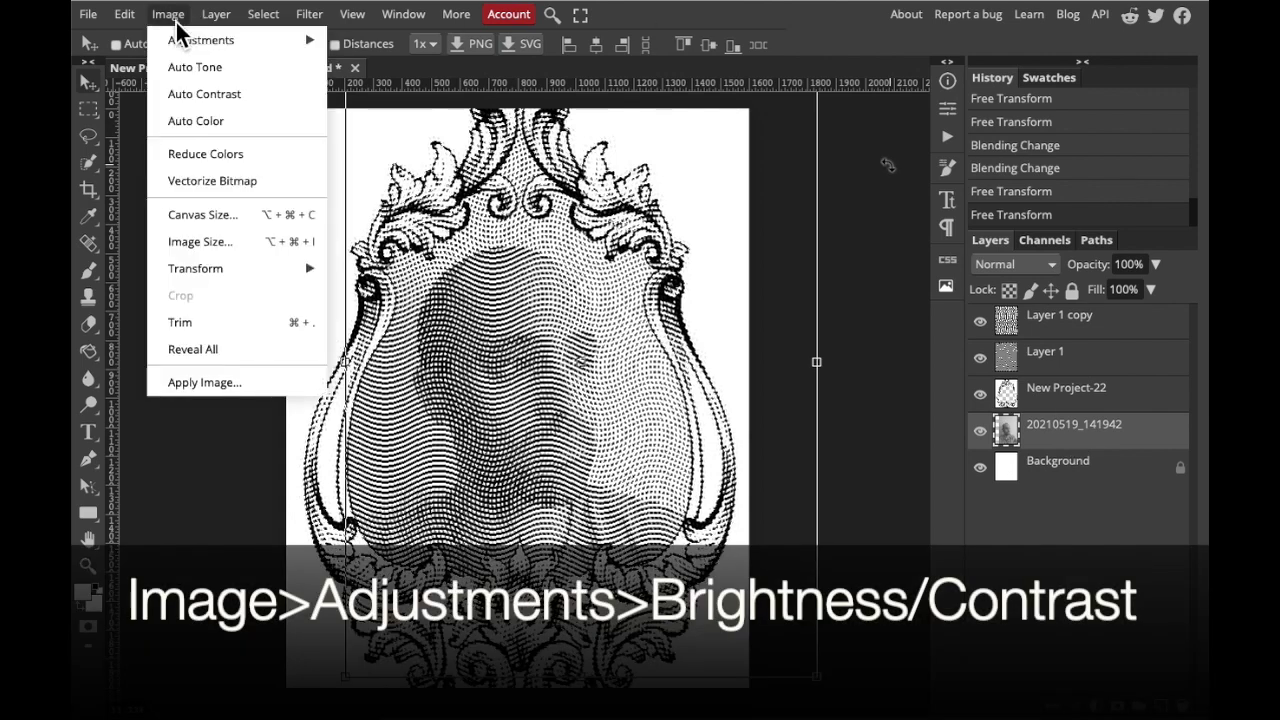
mouse_move(177, 42)
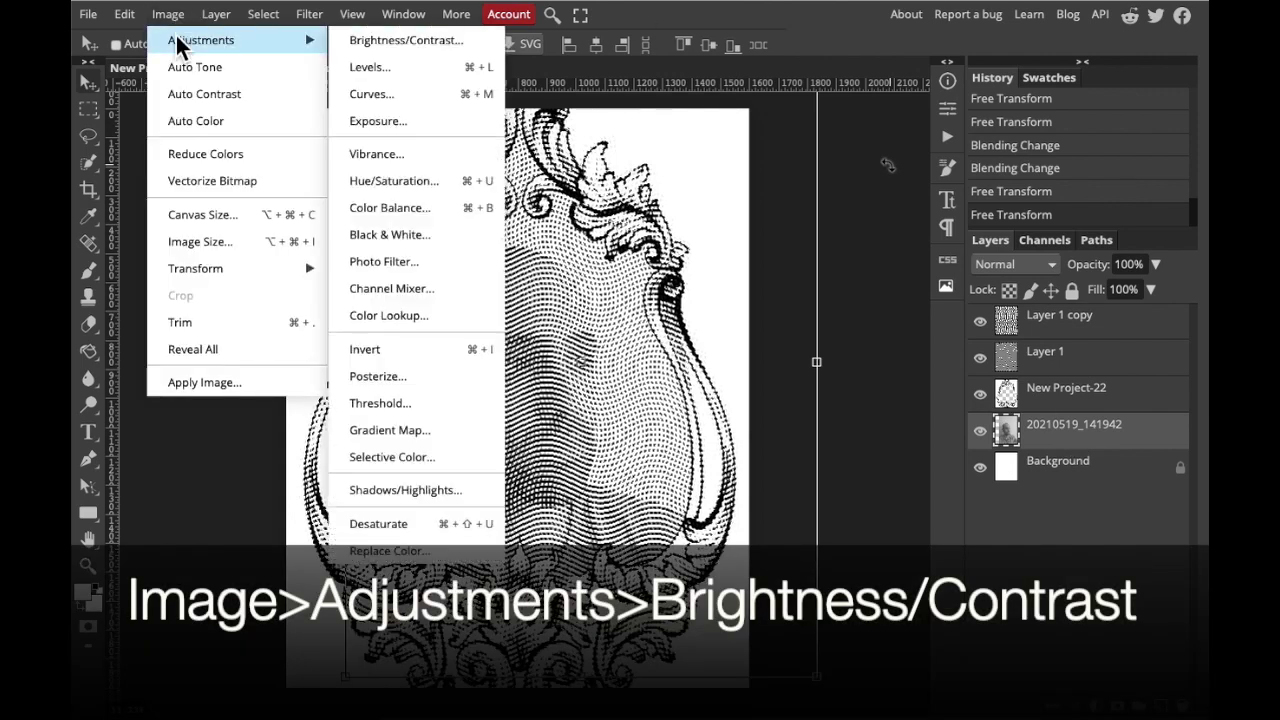
left_click(386, 43)
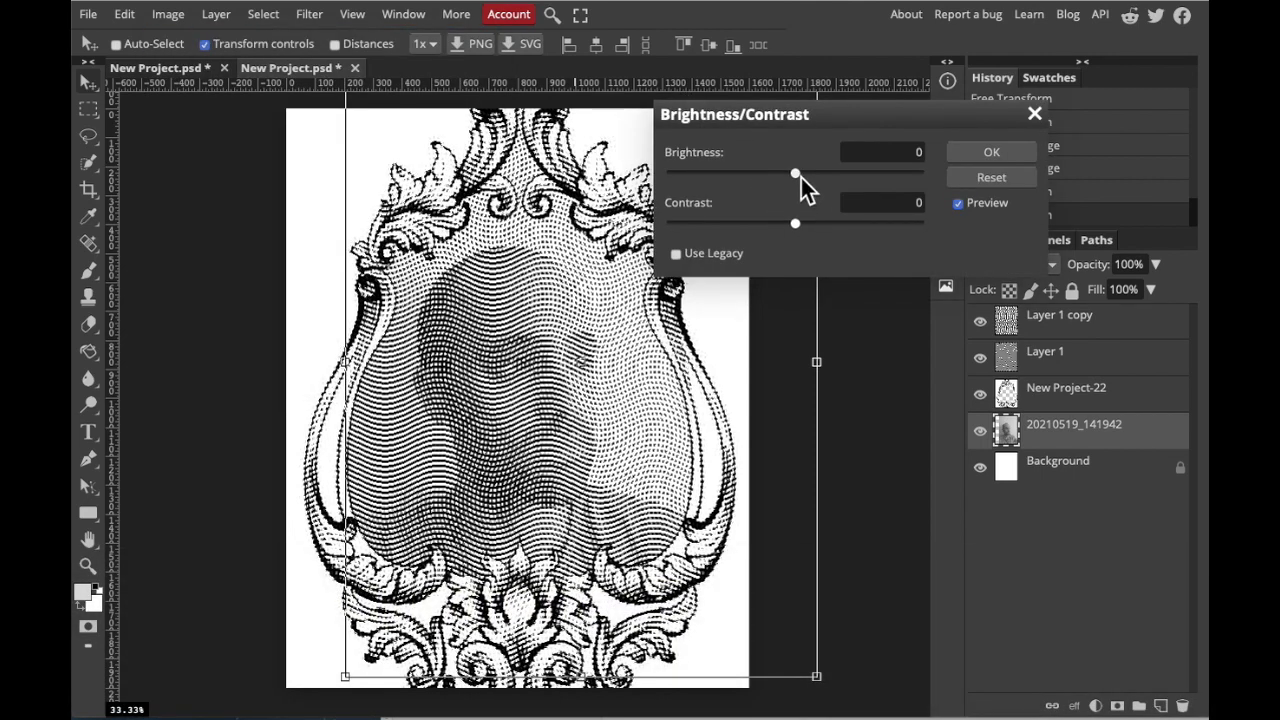
left_click_drag(801, 178, 832, 174)
left_click_drag(795, 223, 918, 223)
left_click_drag(831, 173, 773, 177)
left_click(1015, 152)
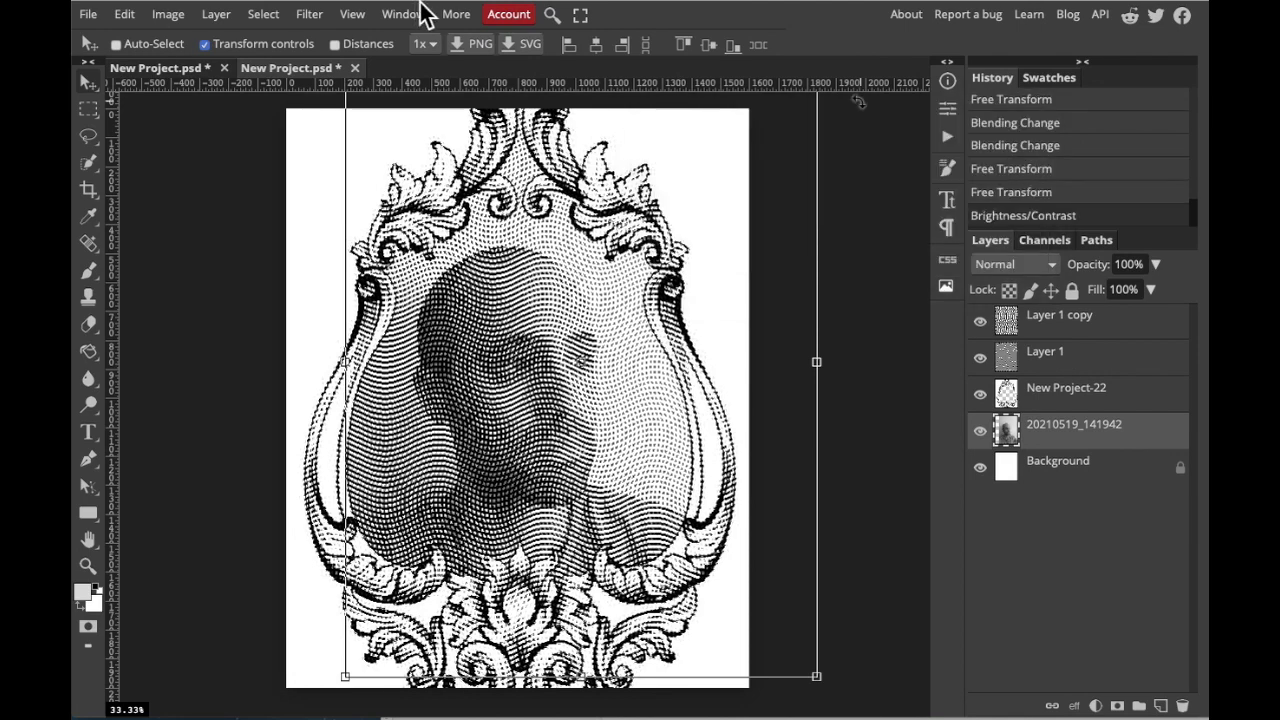
Merge down the New Project-22 frame, Layer 1 and Layer 1 copy into the portrait layer
left_click(1066, 410)
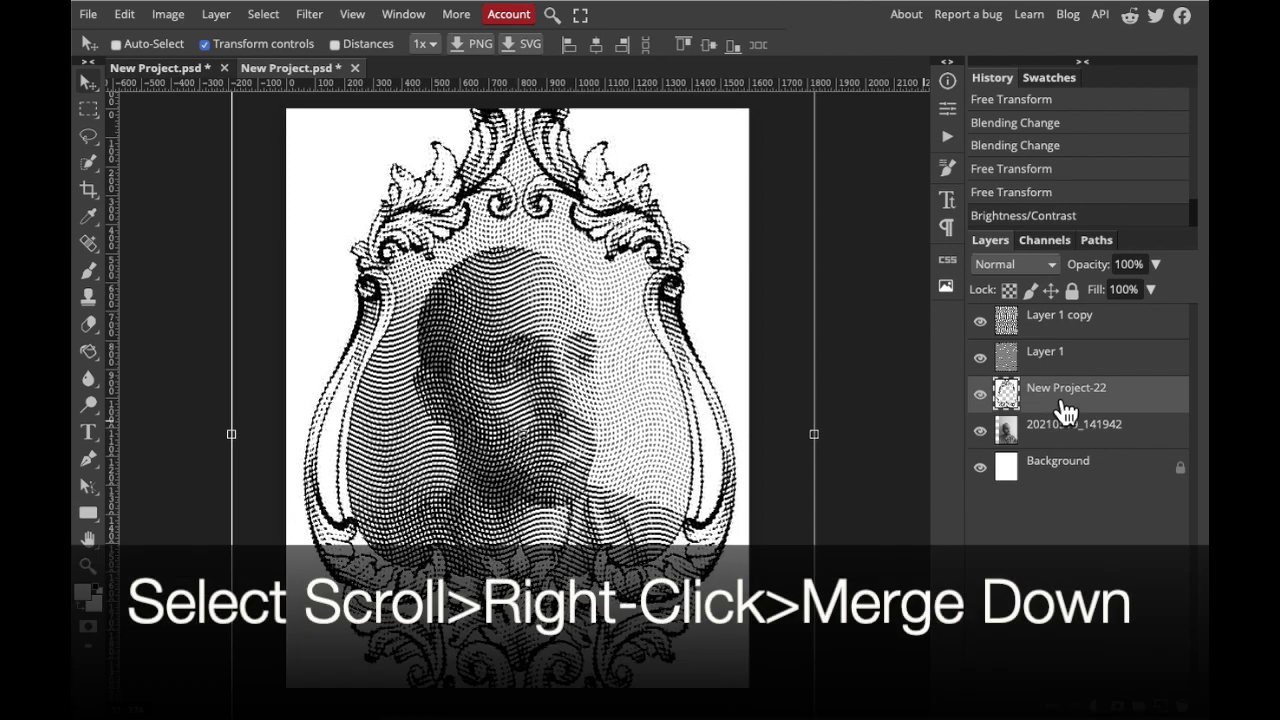
right_click(1066, 410)
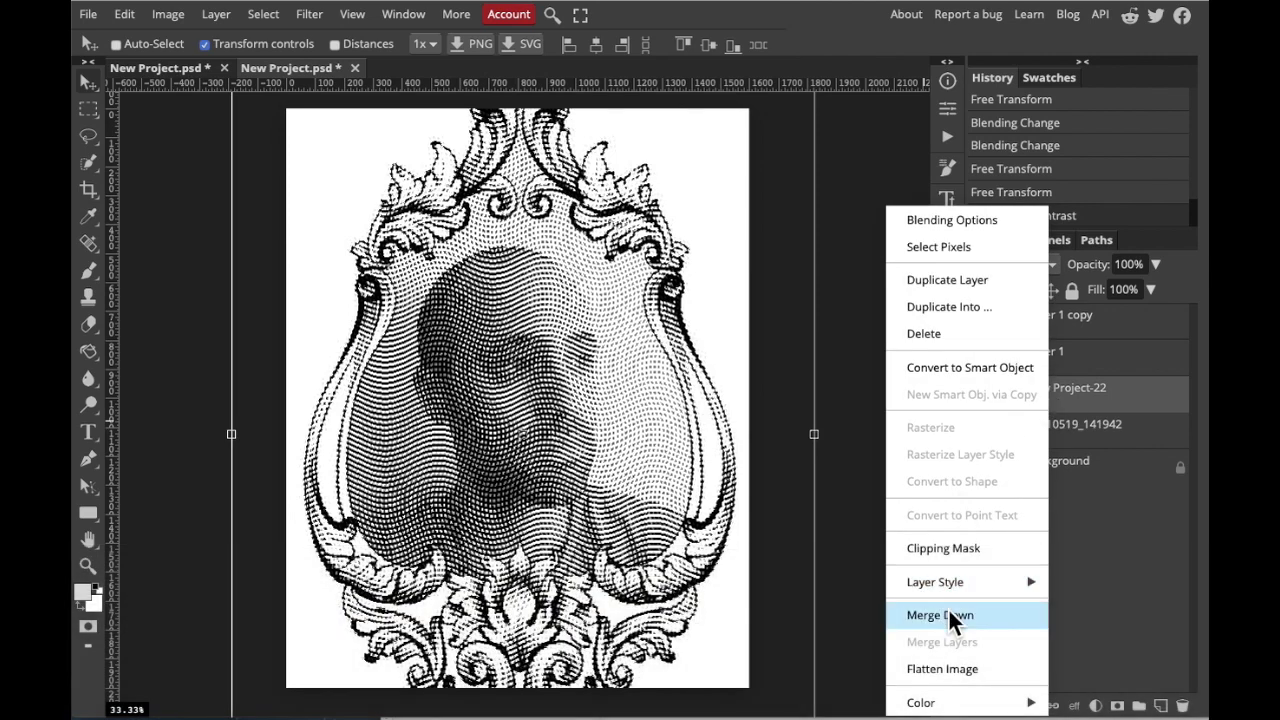
left_click(948, 610)
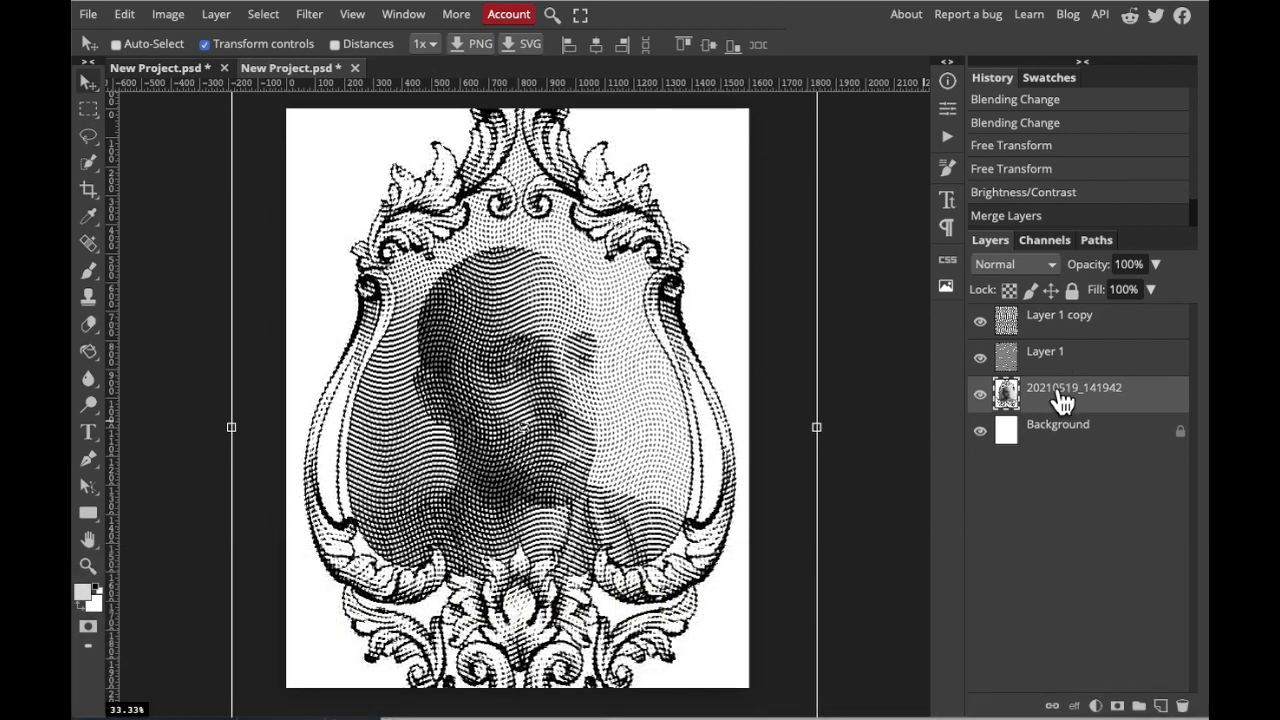
right_click(1057, 370)
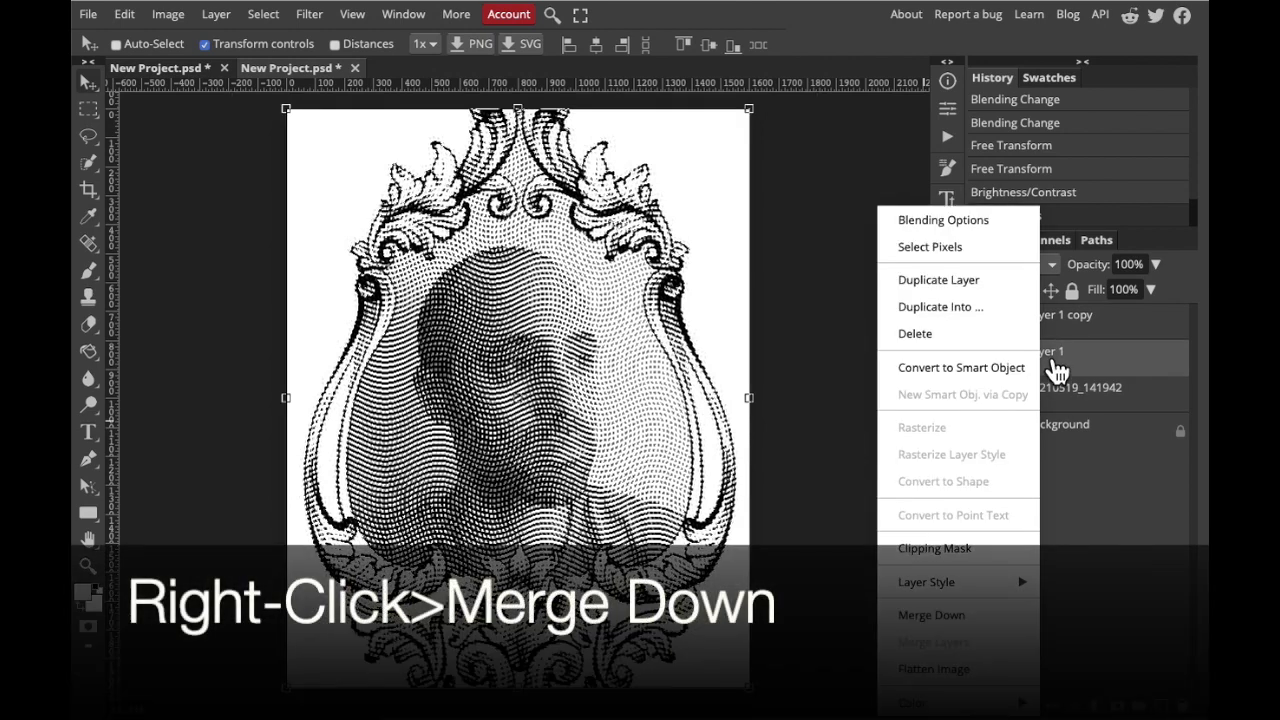
left_click(929, 613)
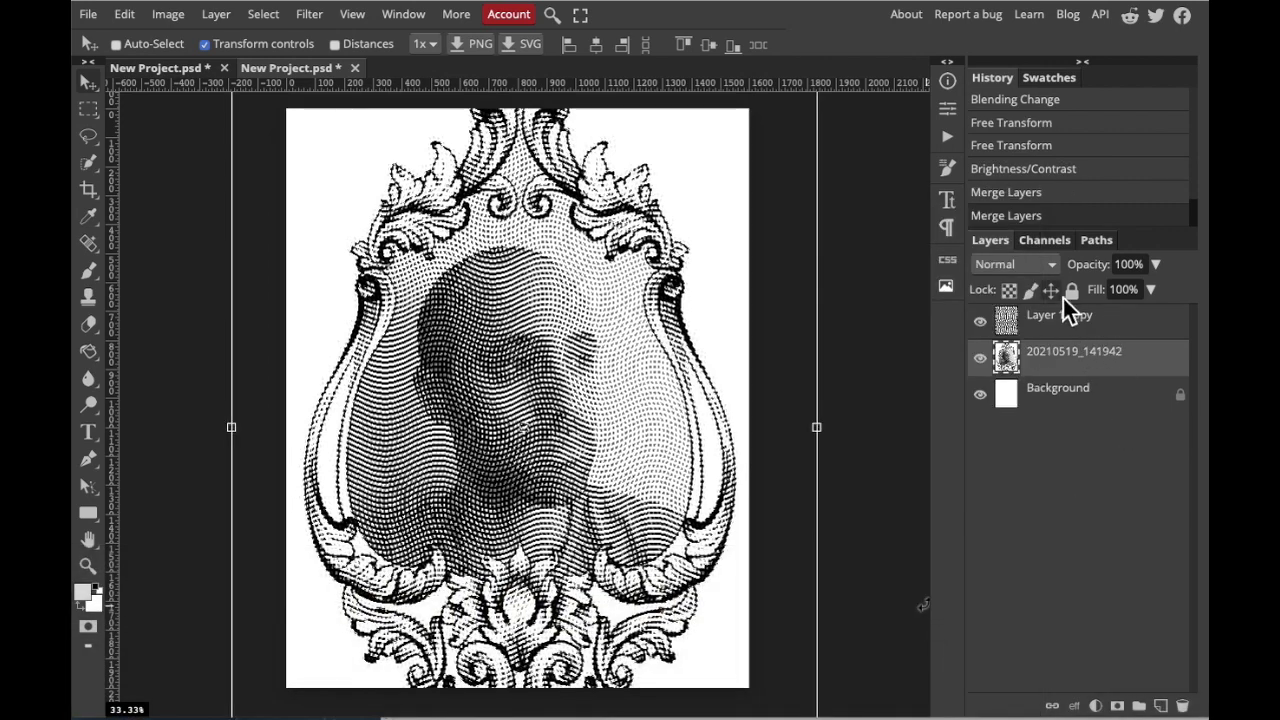
left_click(1062, 328)
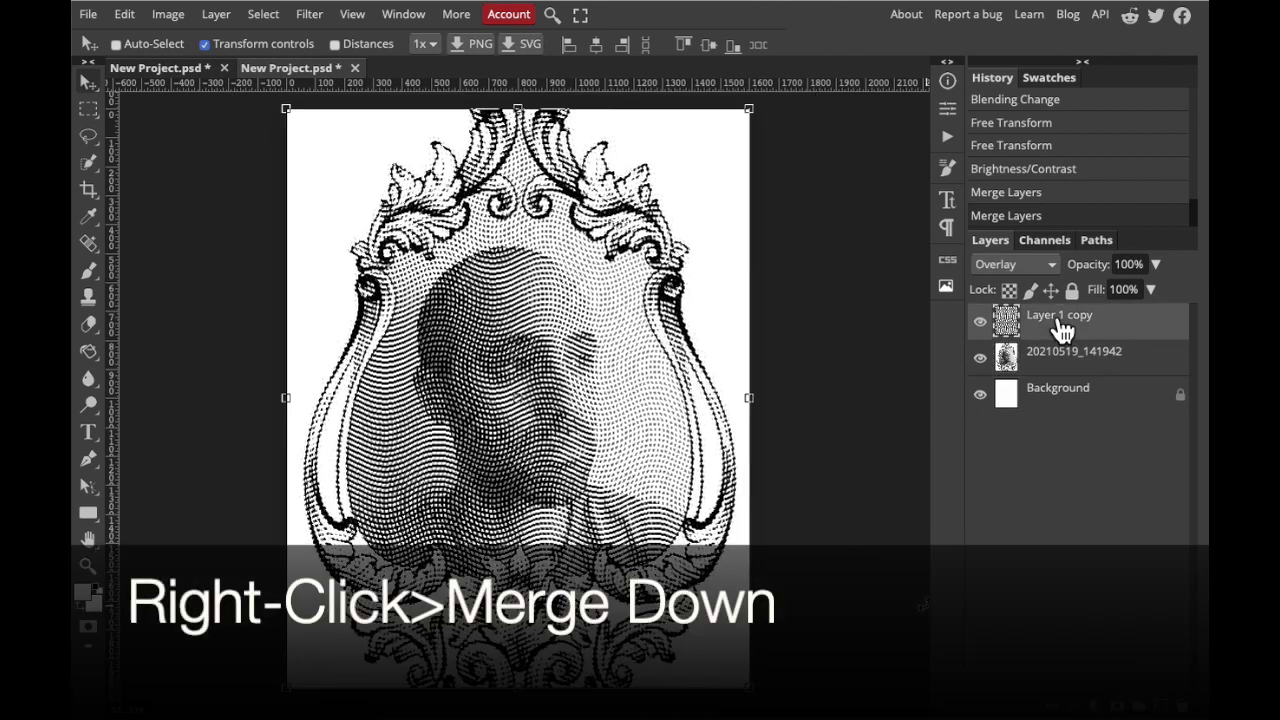
right_click(1062, 328)
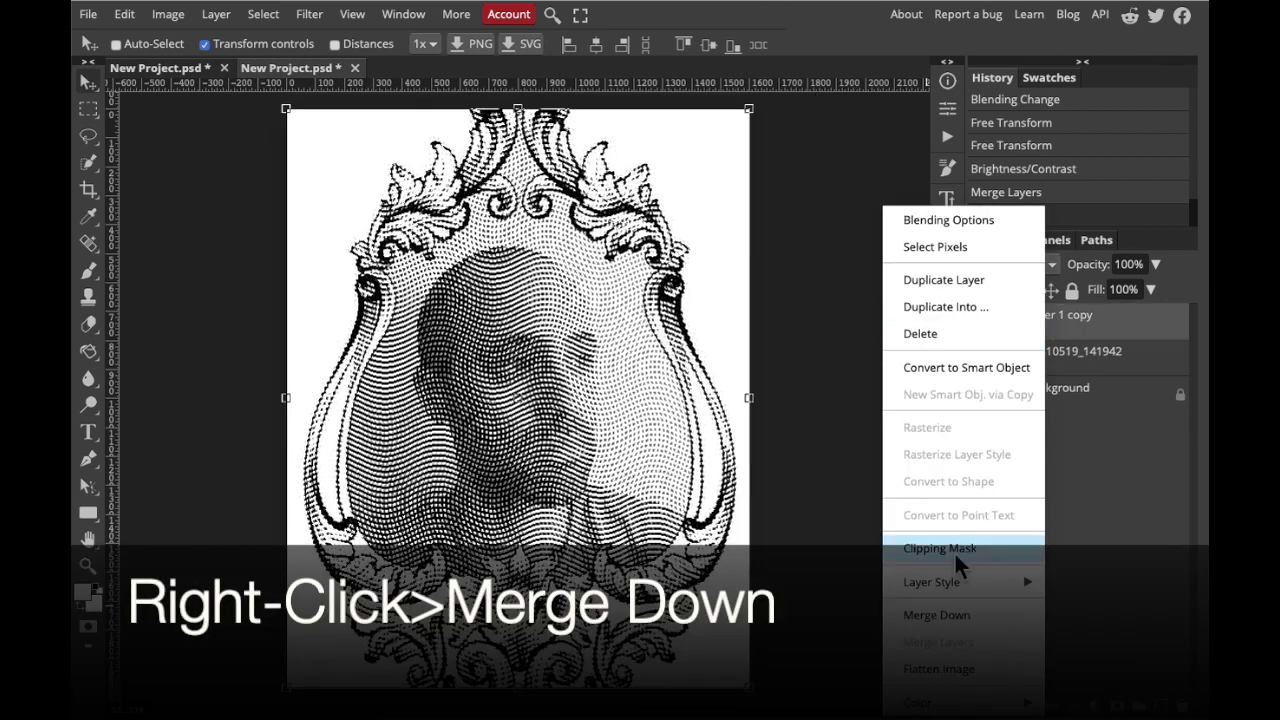
left_click(940, 615)
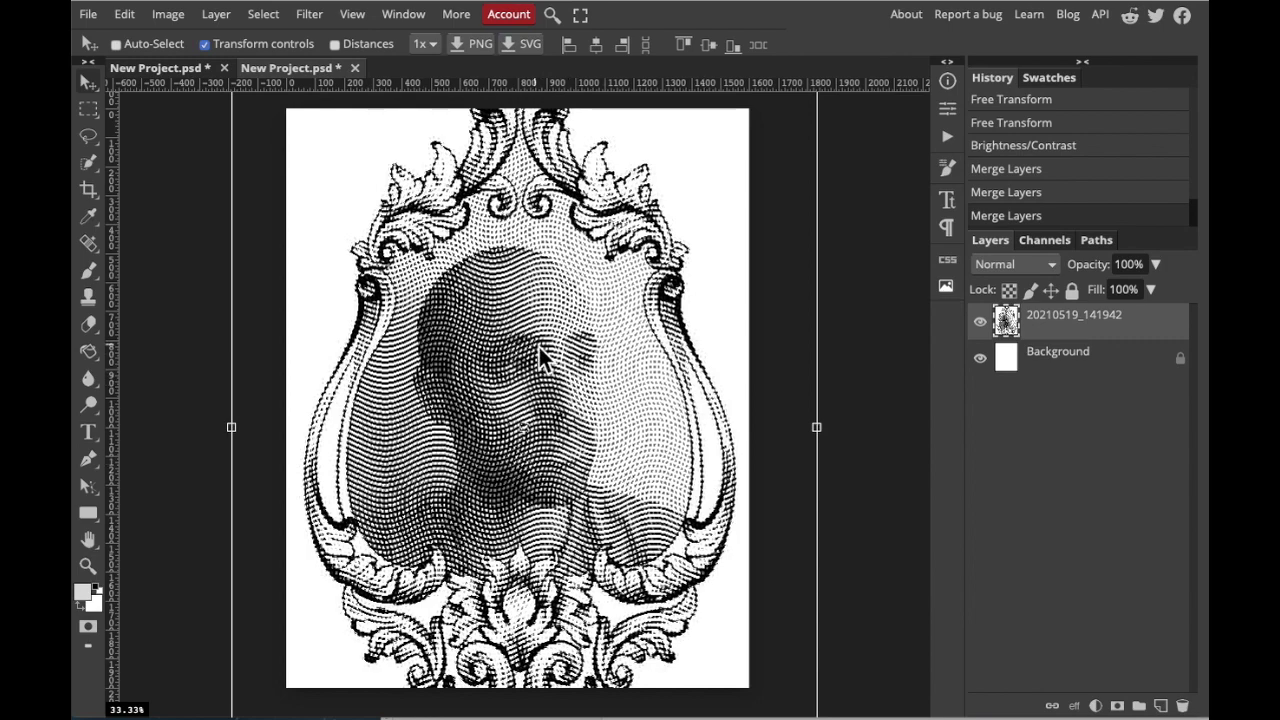
scroll(539, 352, "up", 5)
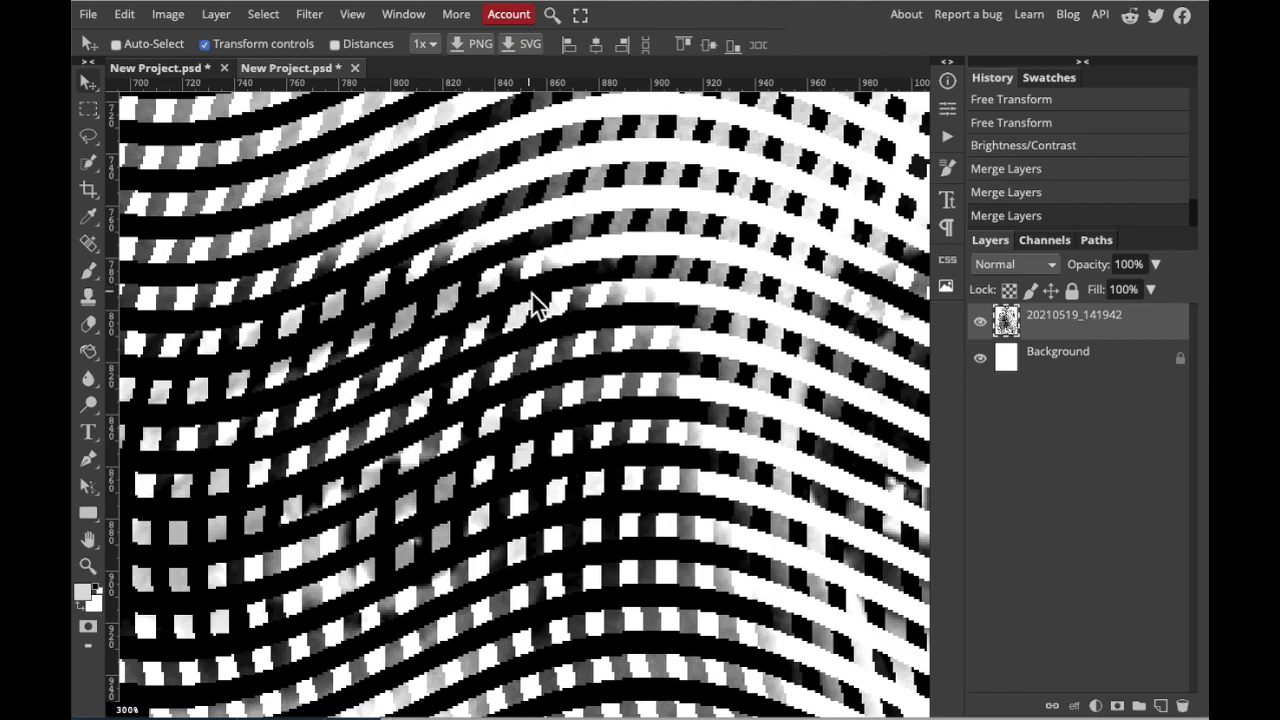
scroll(514, 312, "down", 6)
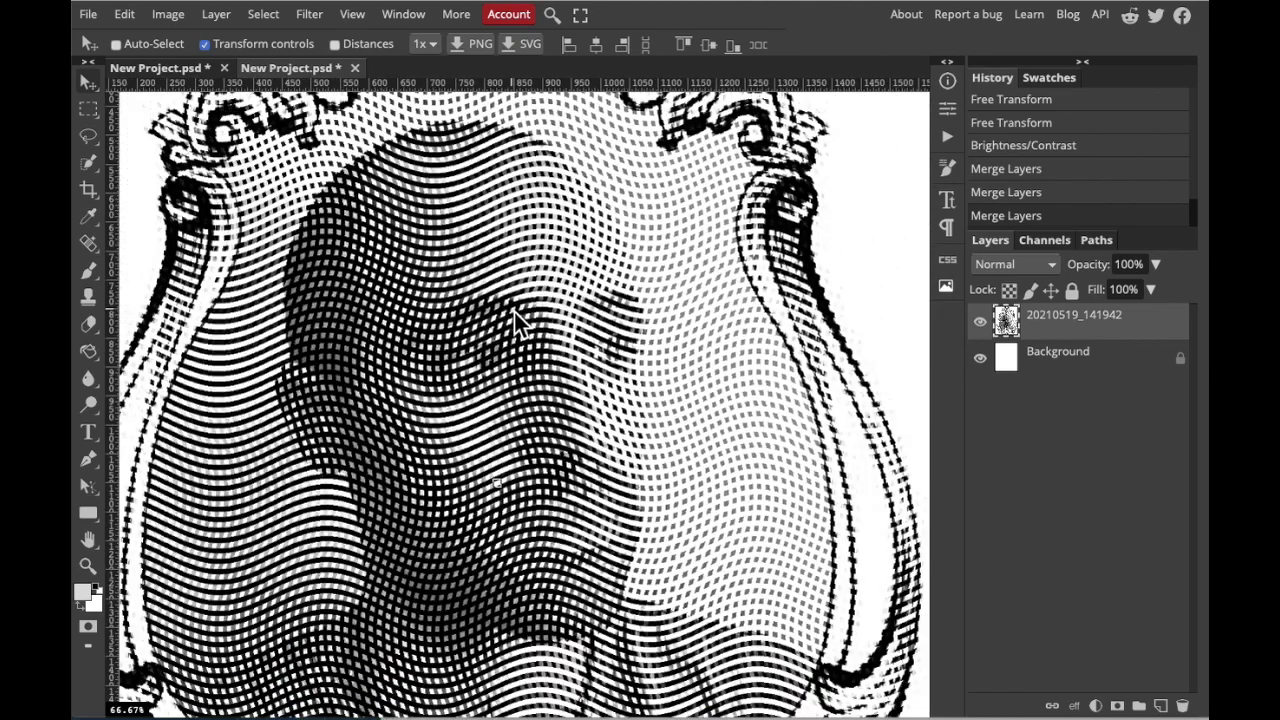
scroll(514, 312, "down", 1)
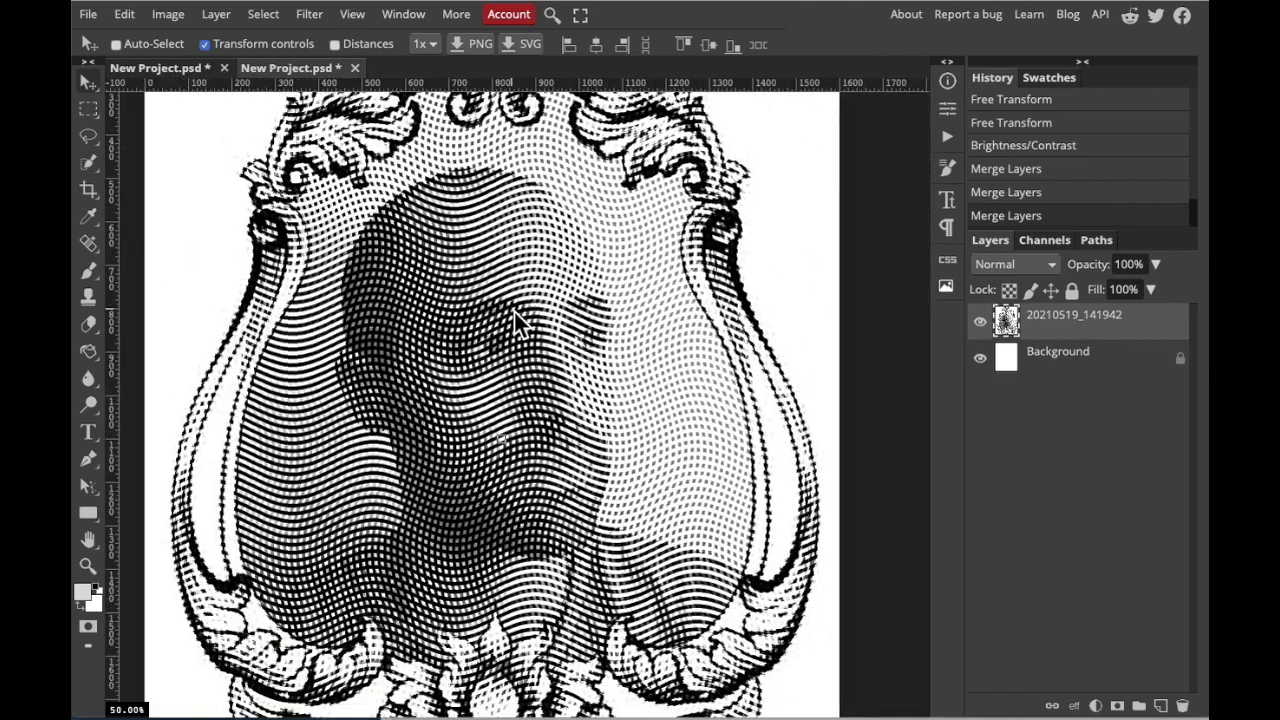
scroll(514, 312, "down", 1)
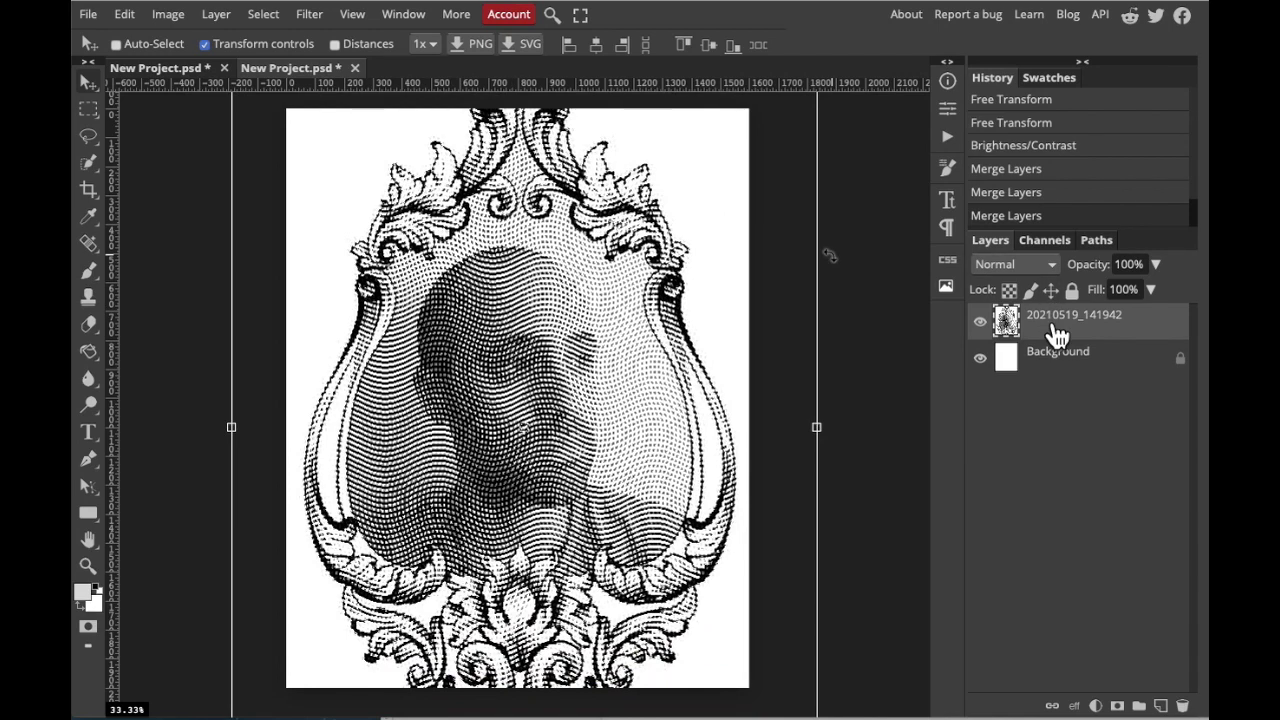
Apply a Gaussian Blur with a 1 px radius, replacing 7.2 px, to the merged portrait
left_click(310, 15)
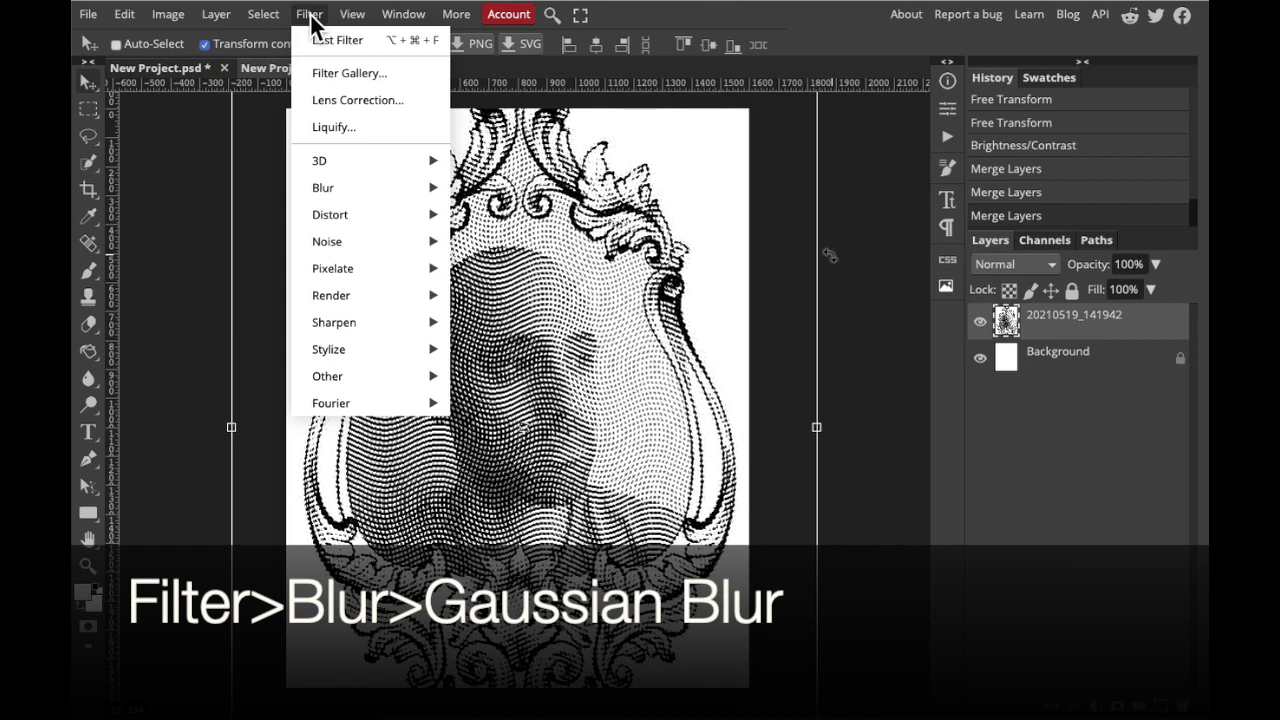
mouse_move(329, 186)
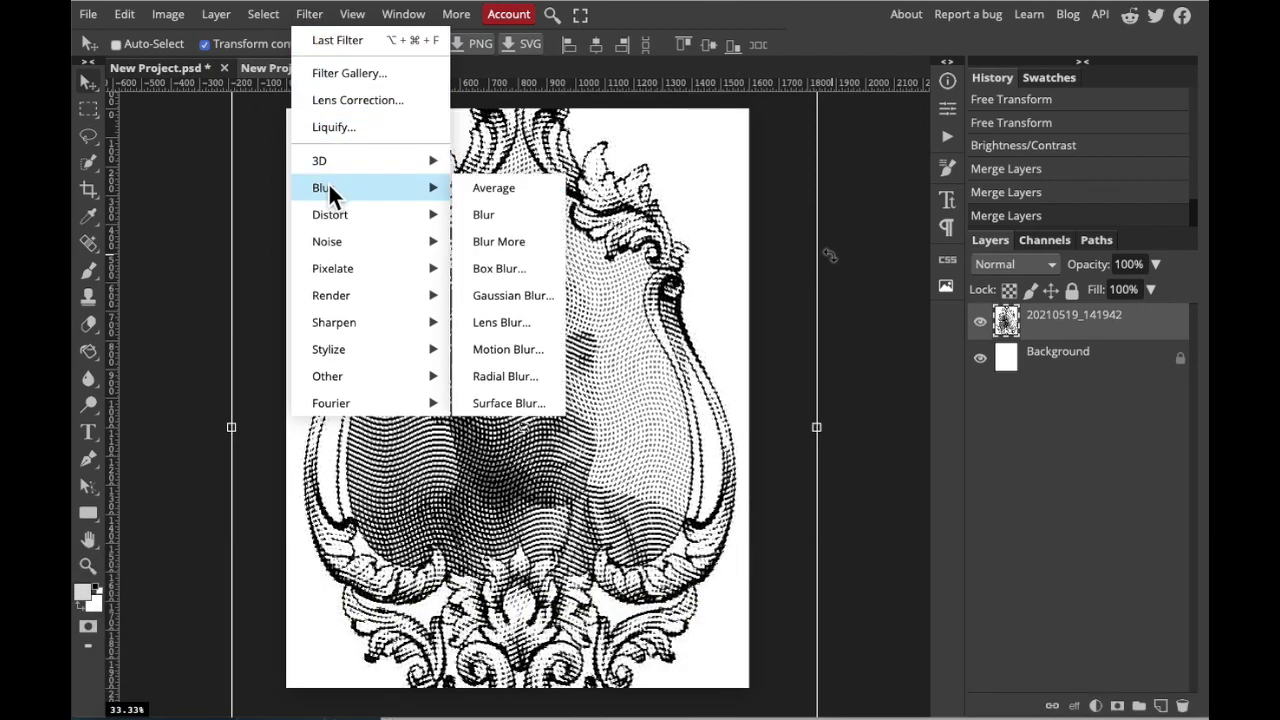
left_click(508, 299)
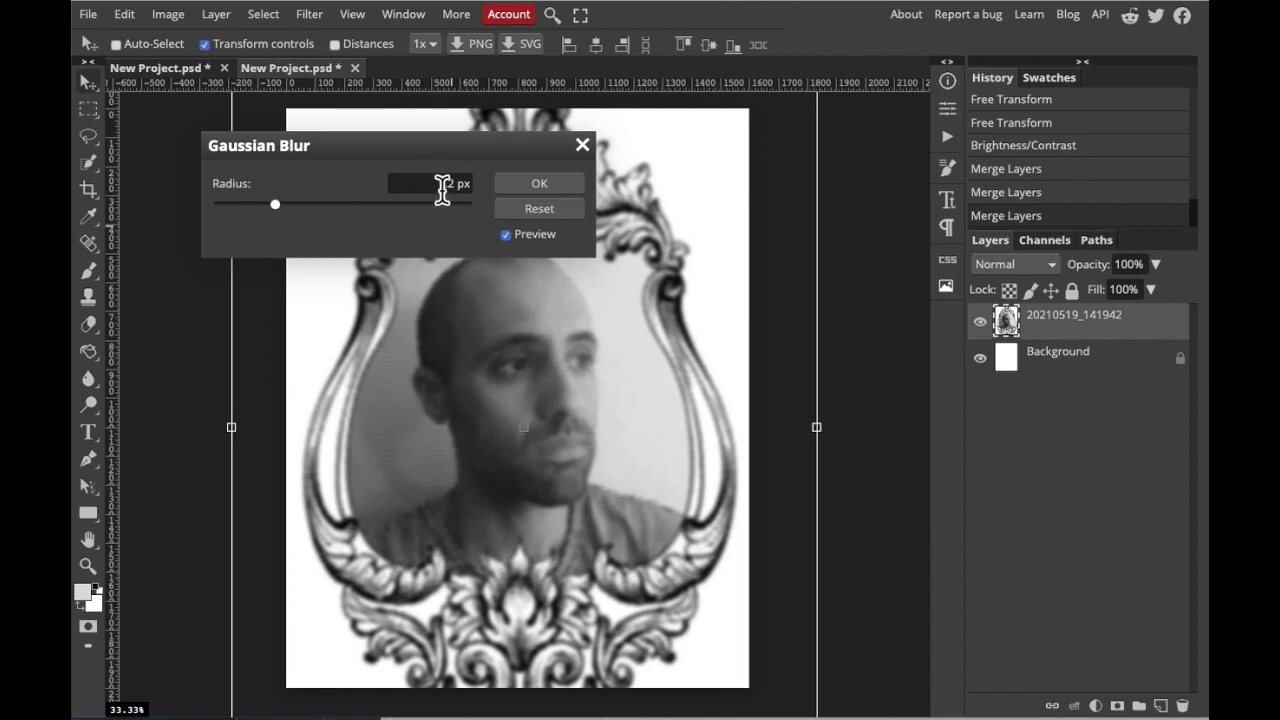
left_click(451, 186)
left_click(474, 188)
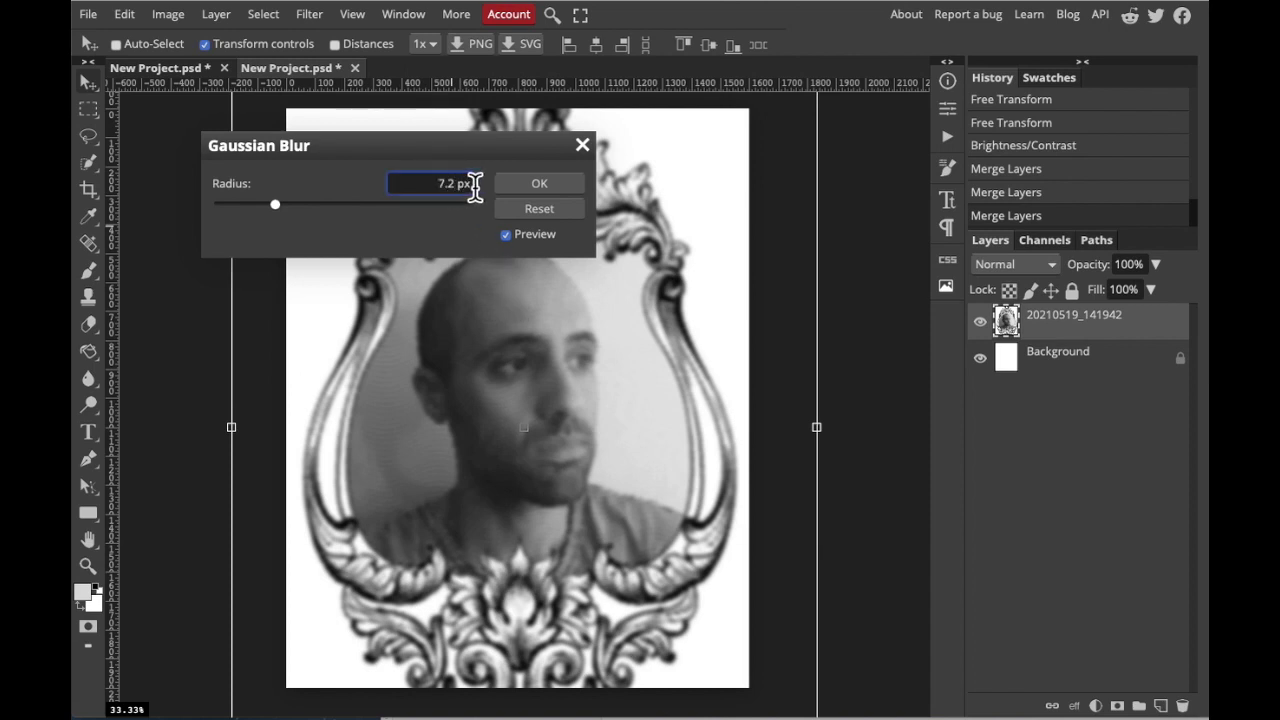
key("BackSpace")
key("BackSpace")
key("BackSpace")
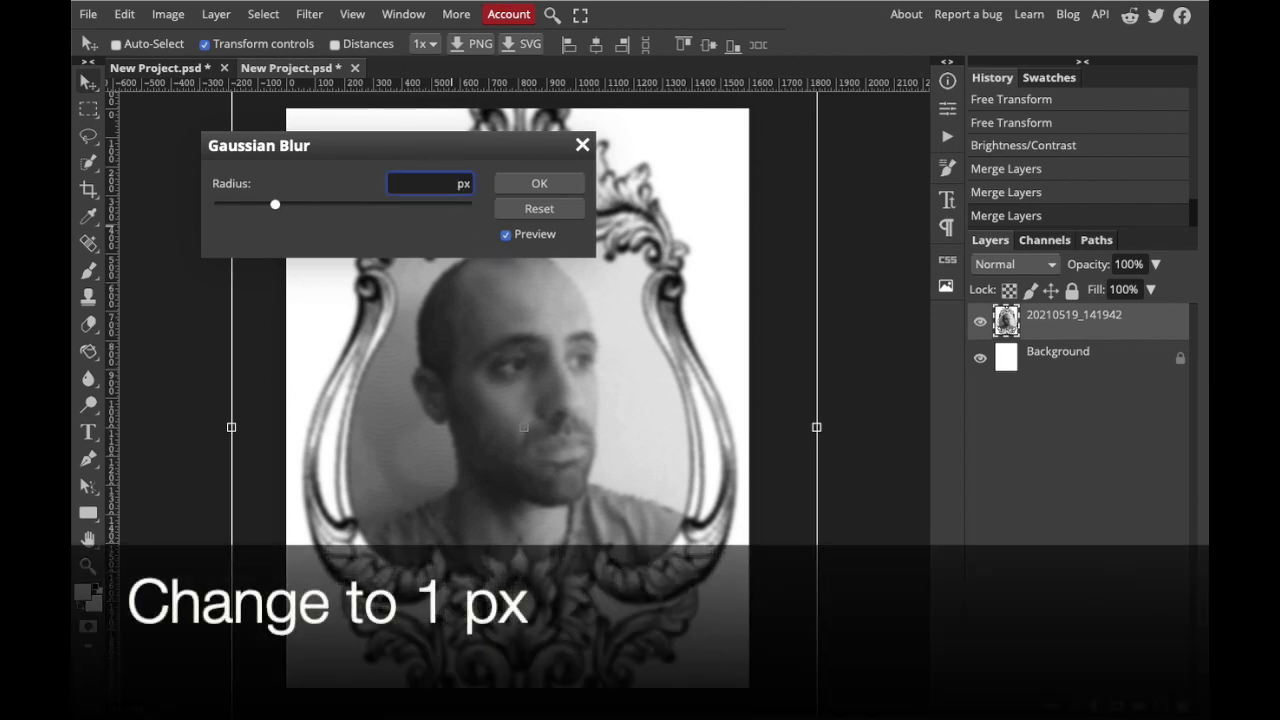
type("1")
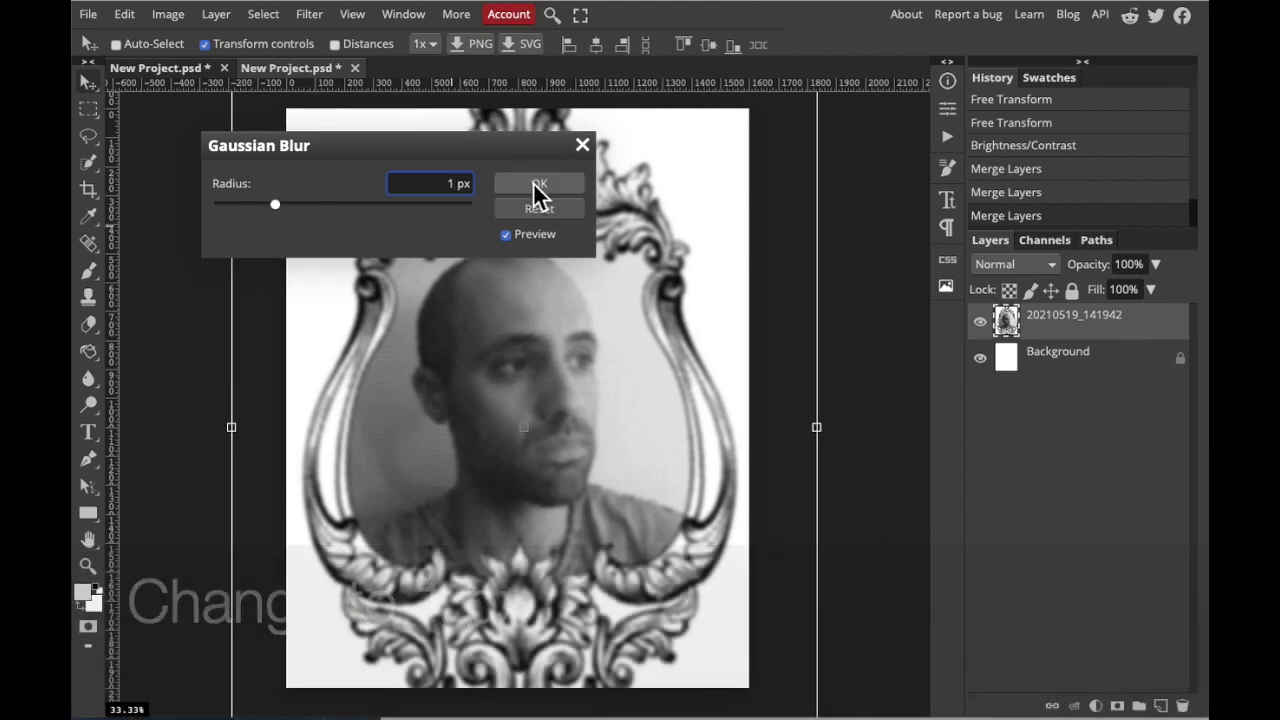
left_click(537, 190)
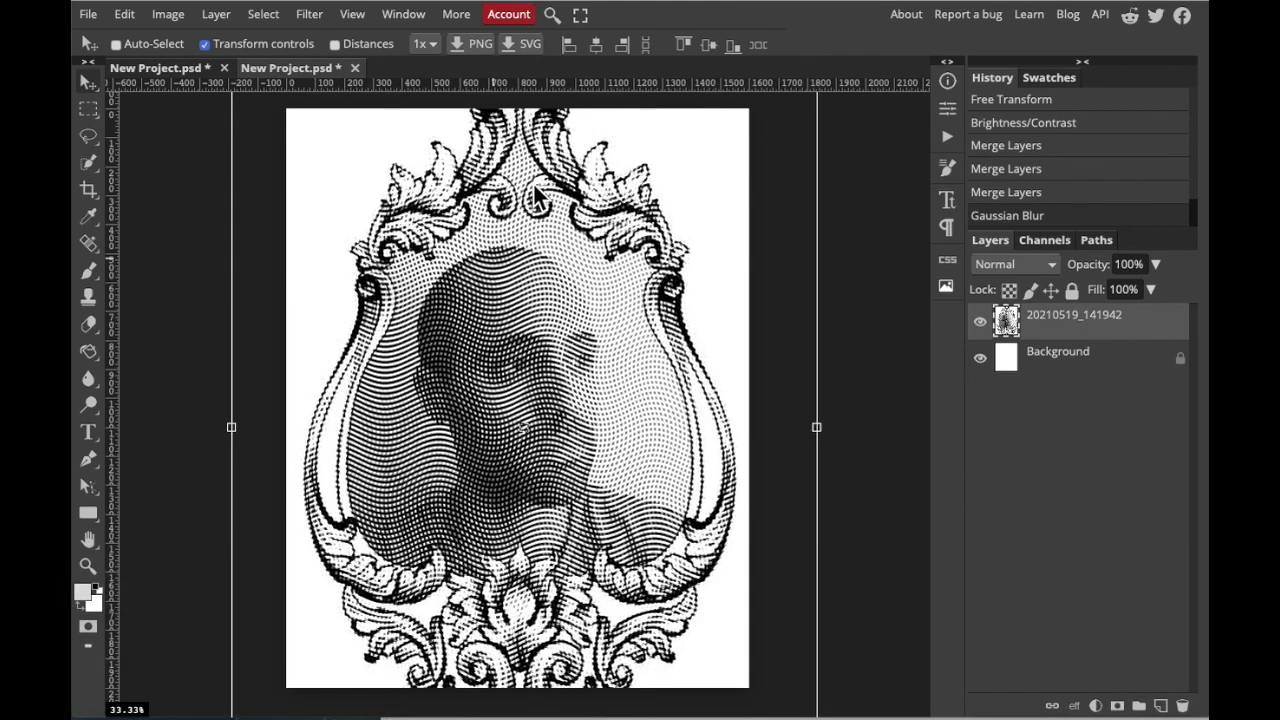
scroll(558, 334, "up", 3)
scroll(558, 334, "up", 2)
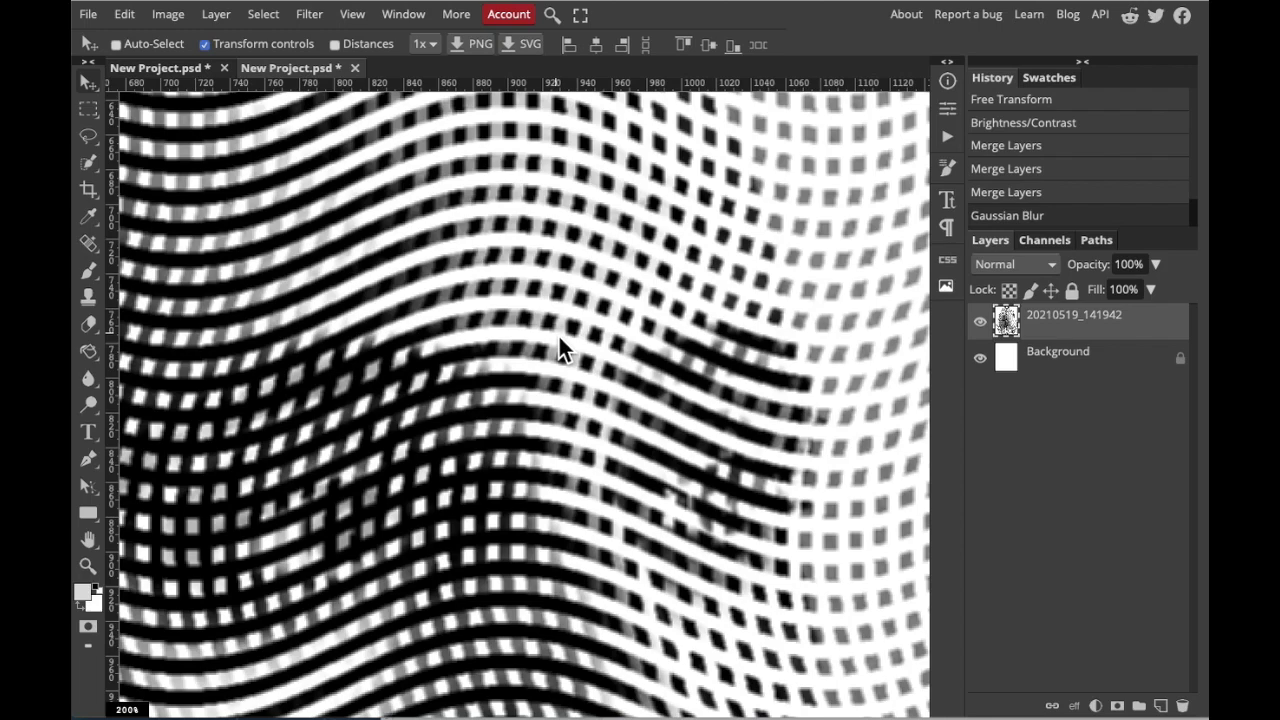
scroll(558, 334, "down", 5)
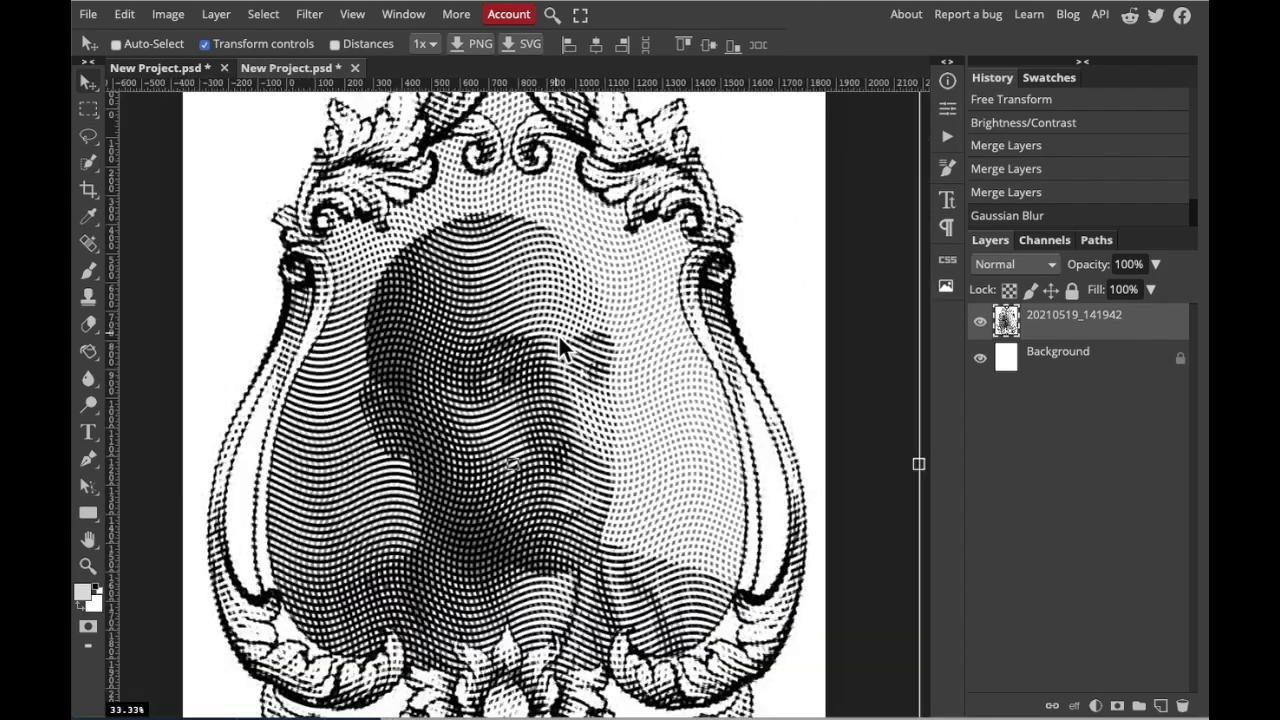
Fill the Background layer with light green using the Paint Bucket
left_click(1066, 362)
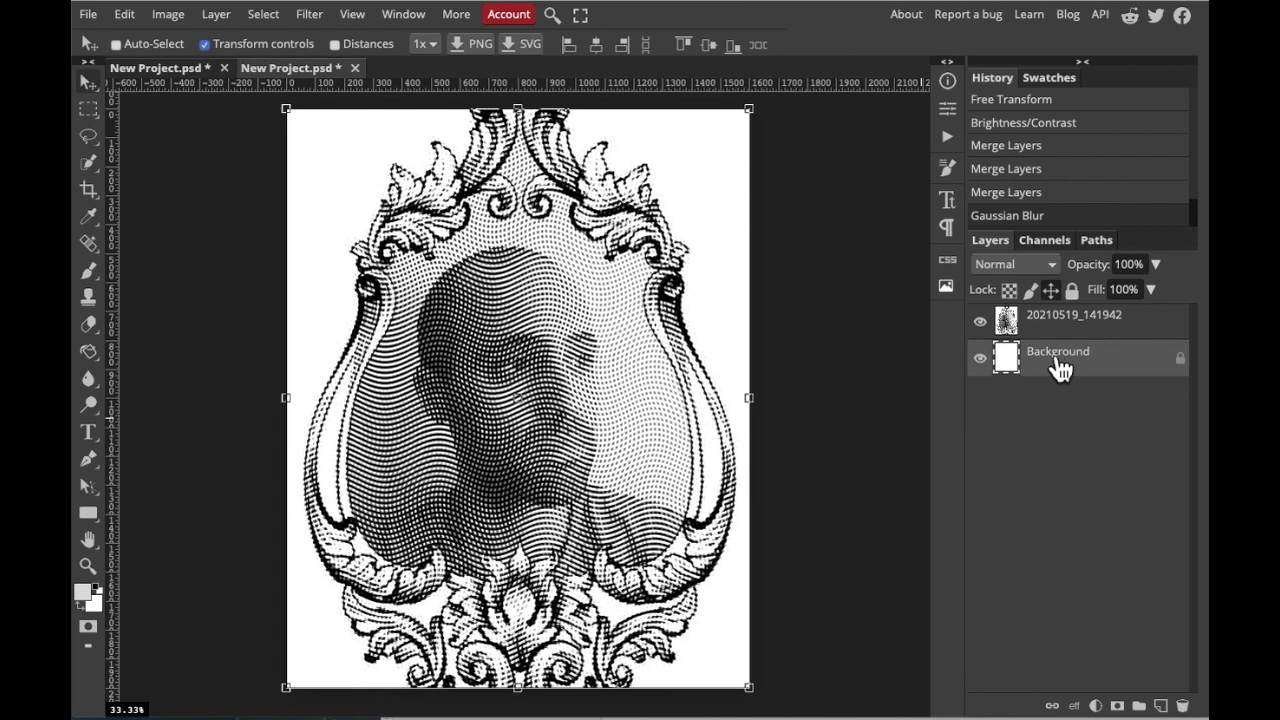
left_click(88, 596)
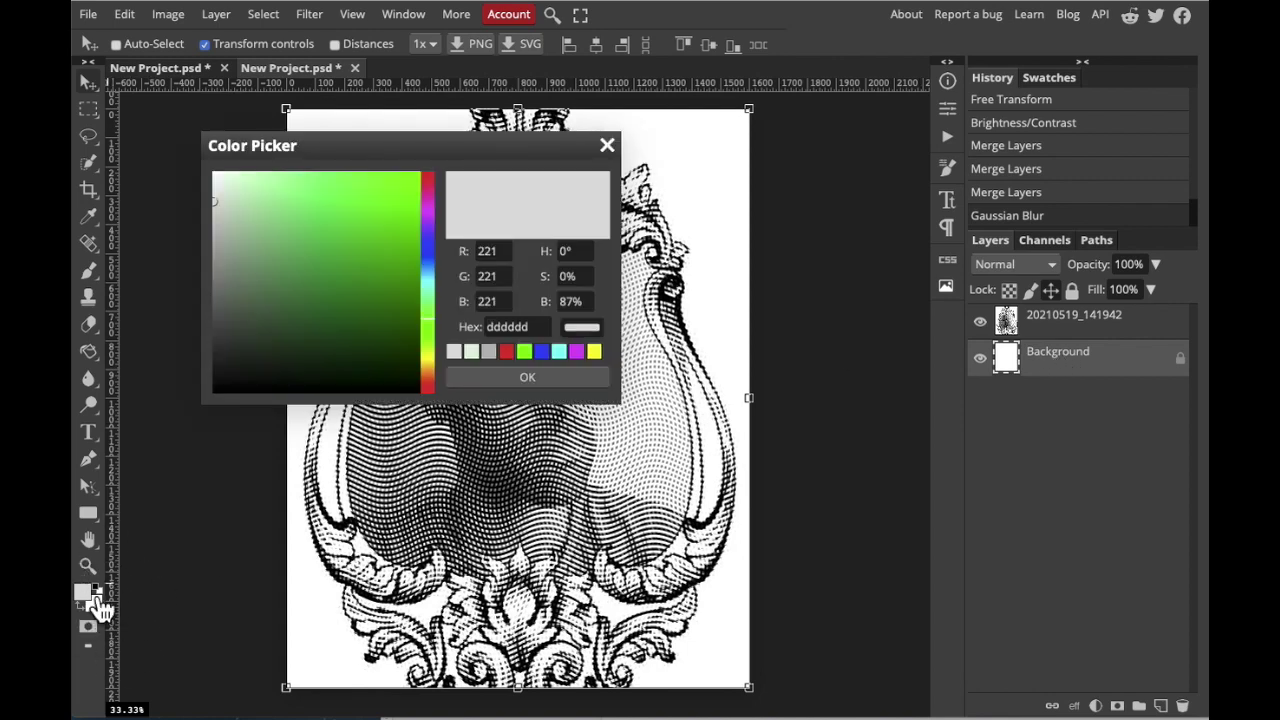
left_click(238, 207)
left_click(499, 380)
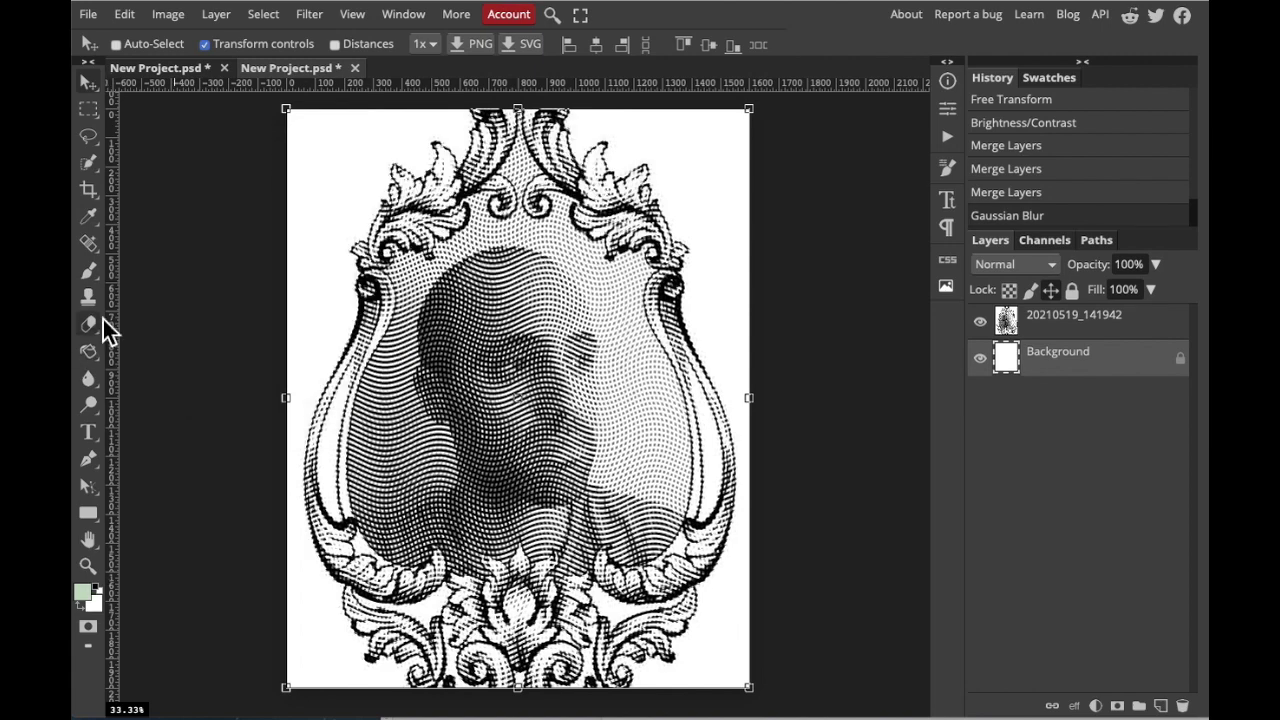
left_click(88, 353)
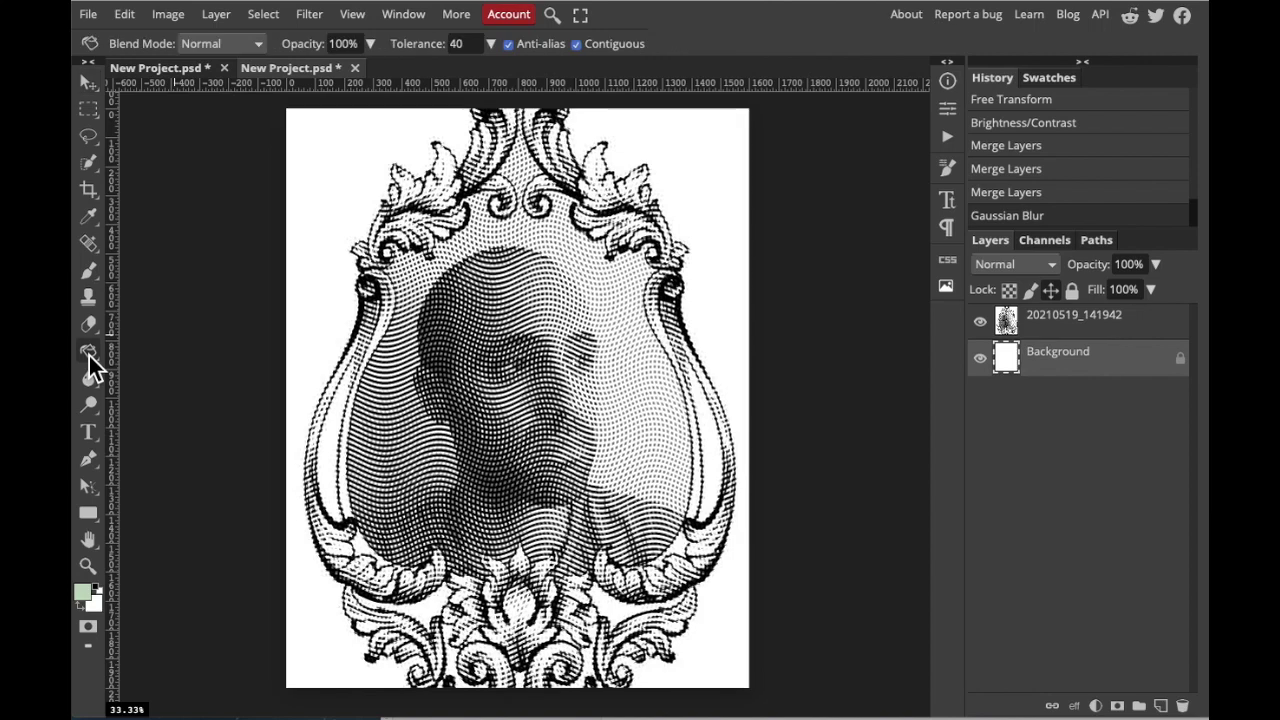
left_click(428, 398)
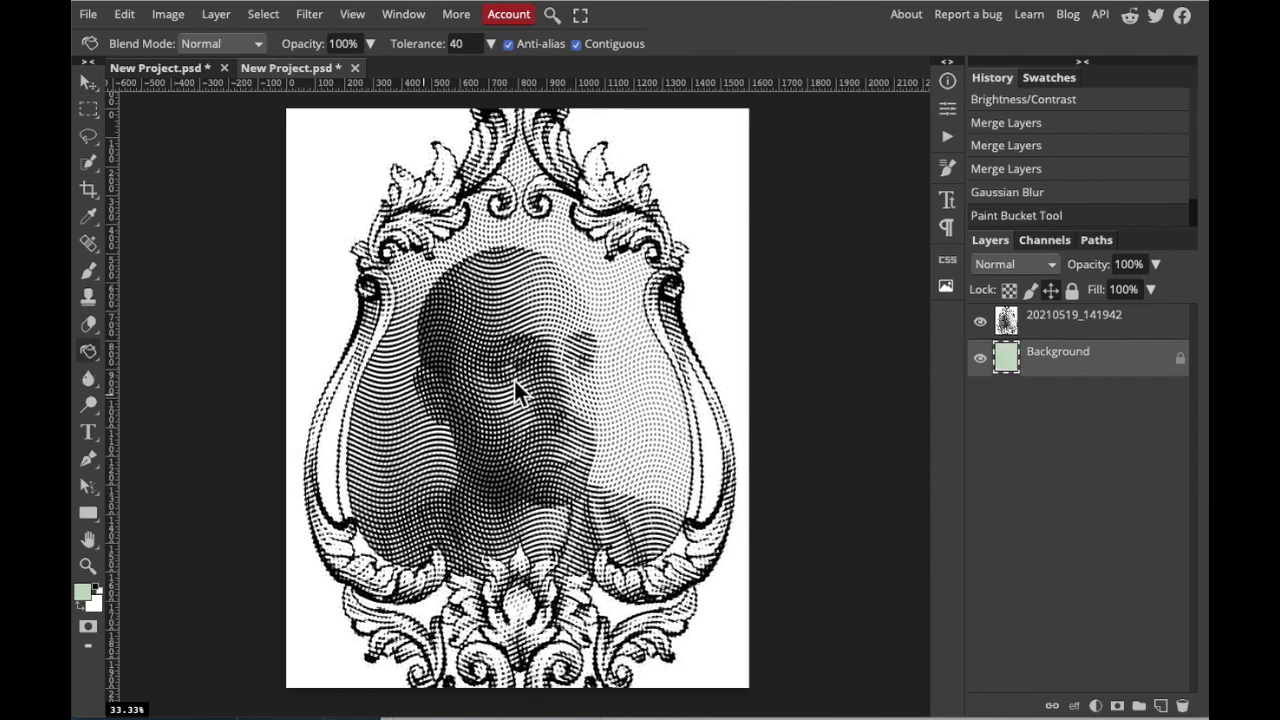
Set the 20210519_141942 portrait layer's blend mode from Normal to Multiply
left_click(1057, 332)
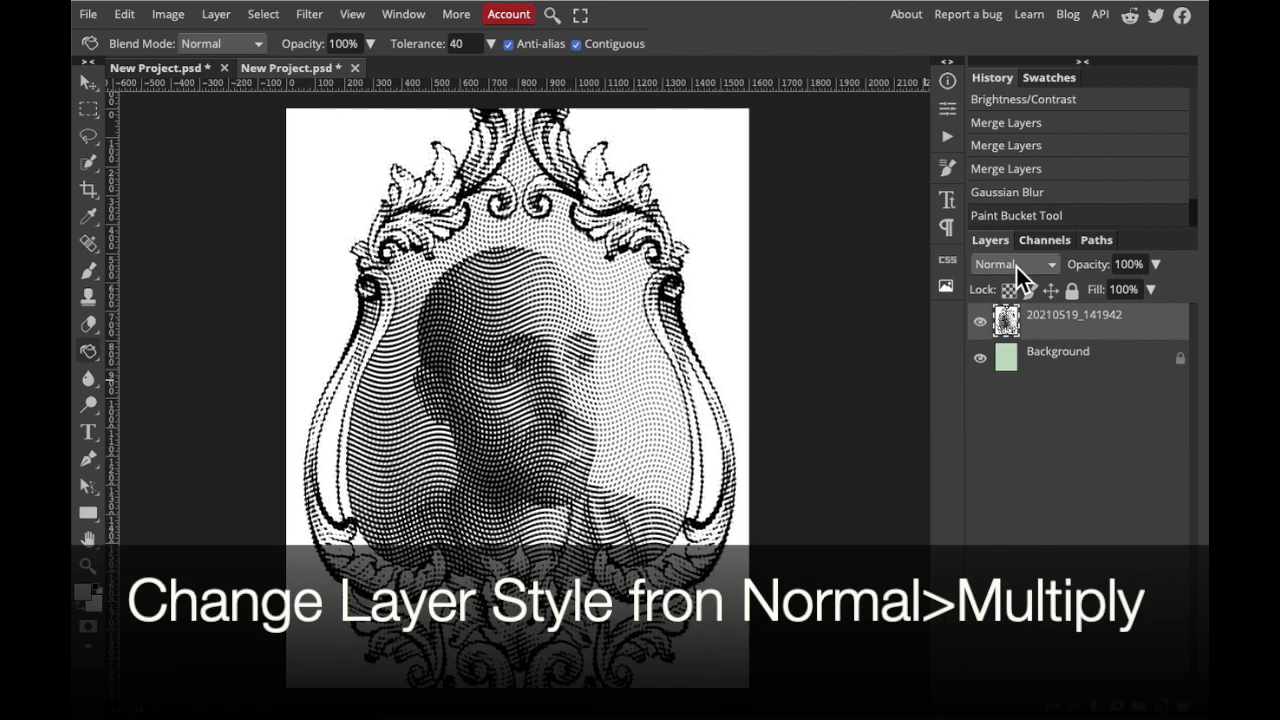
left_click(1015, 264)
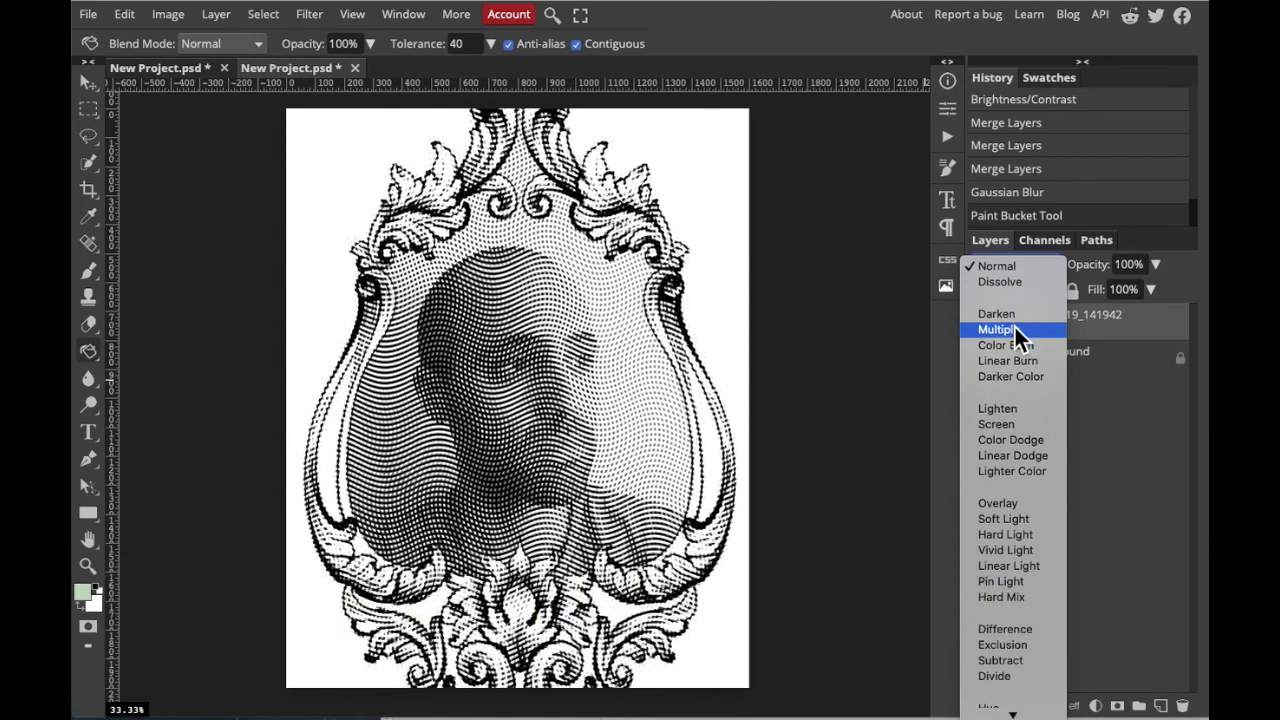
left_click(1014, 326)
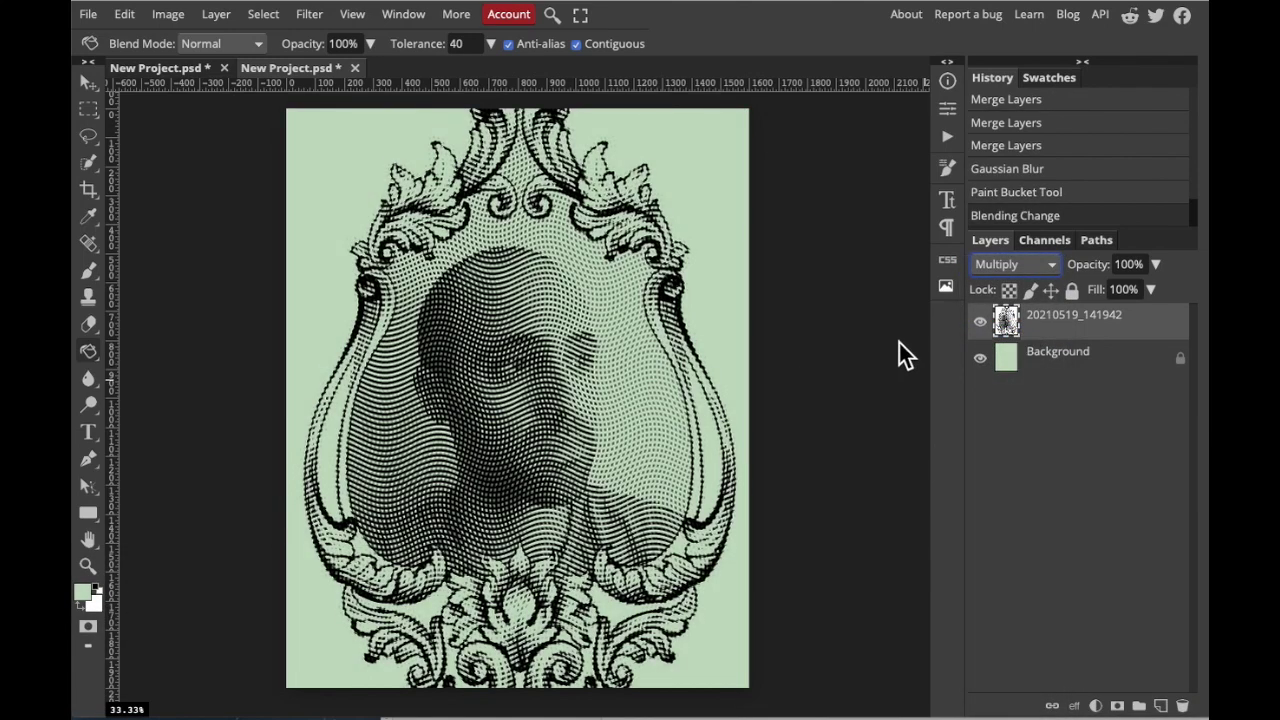